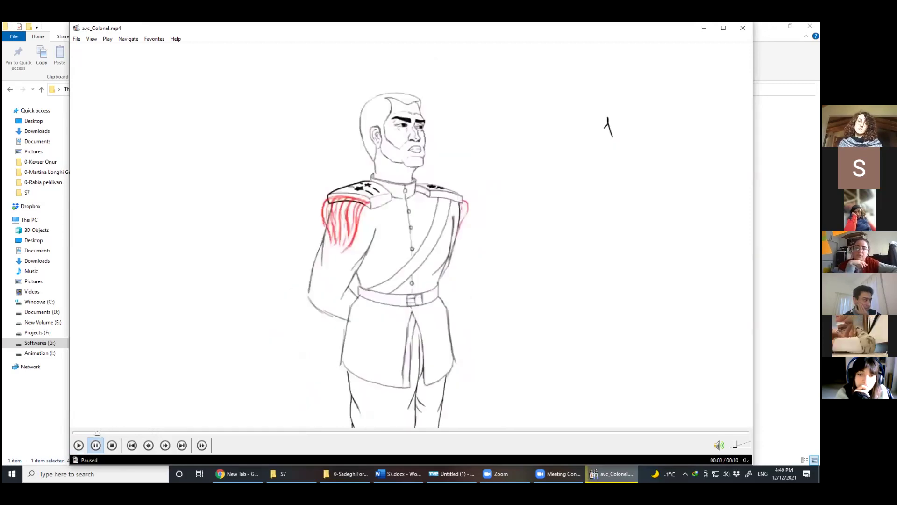
Step through avc_Colonel.mp4 frame by frame from drawing 1 to drawing 4 to examine how the epaulette fringes follow the body.
key(Left)
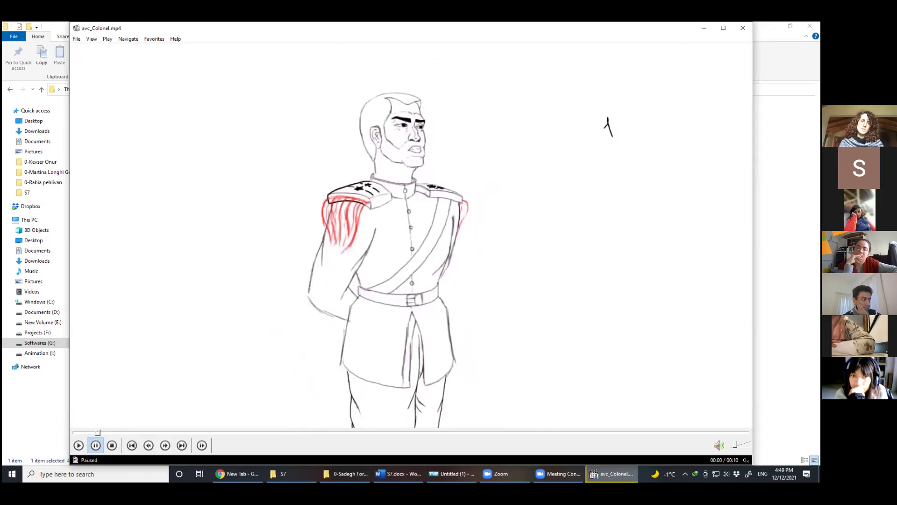
key(Right)
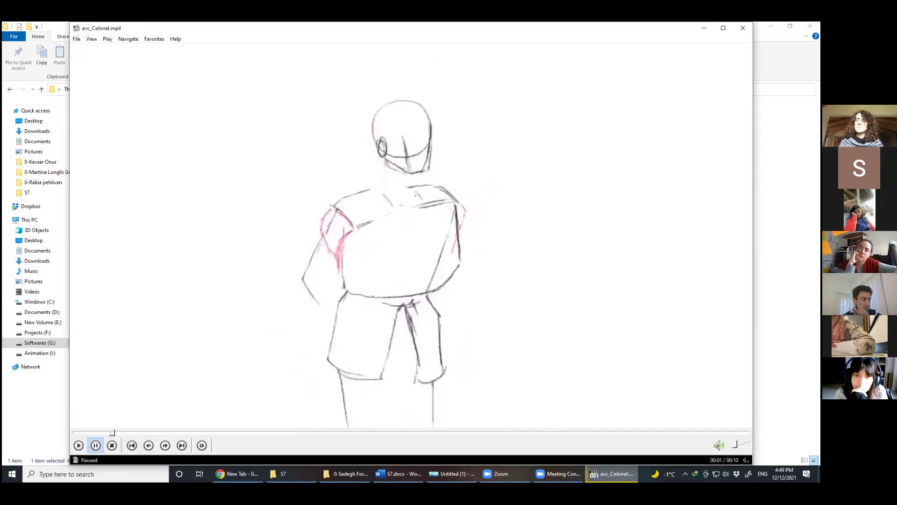
key(Right)
key(Right)
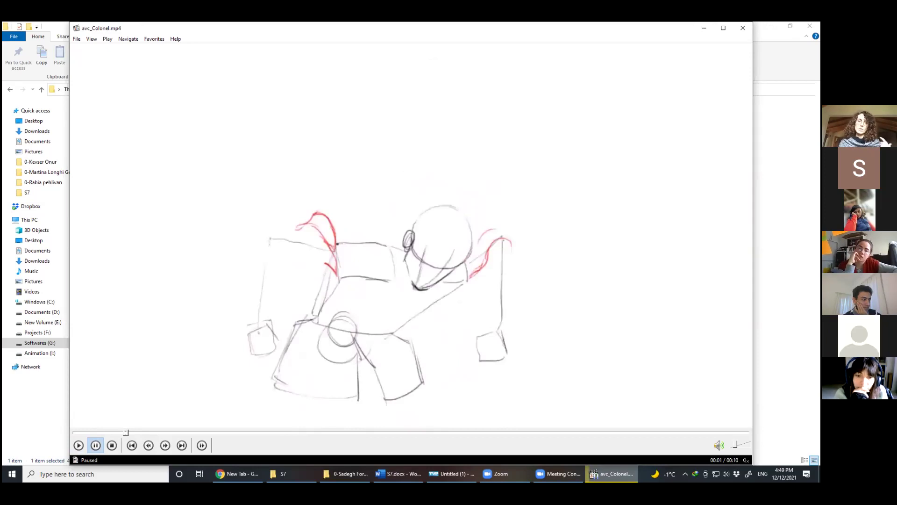
key(Right)
key(Right)
key(Right)
key(Right)
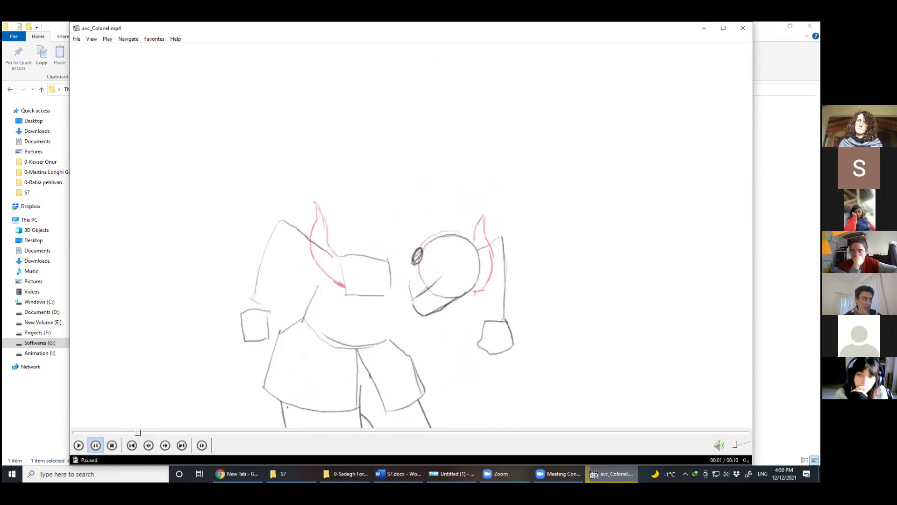
key(ctrl+Right)
key(ctrl+Right)
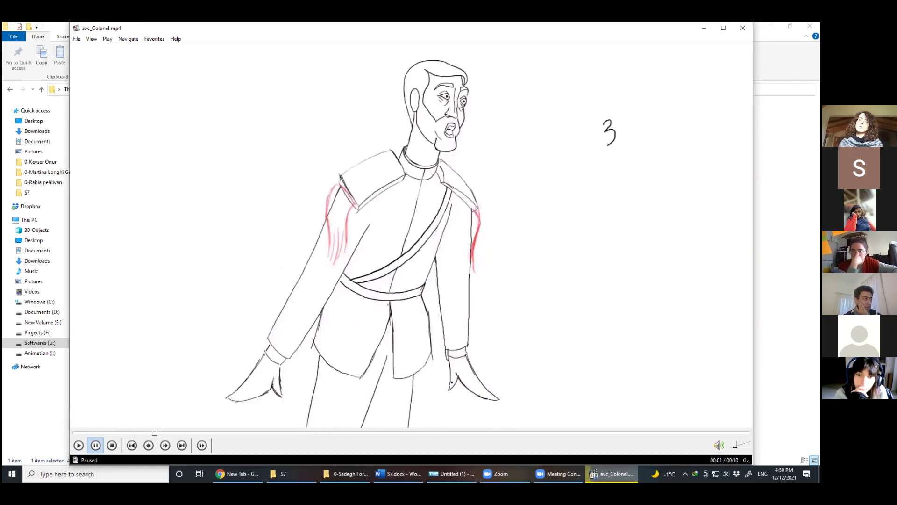
key(ctrl+Right)
key(ctrl+Left)
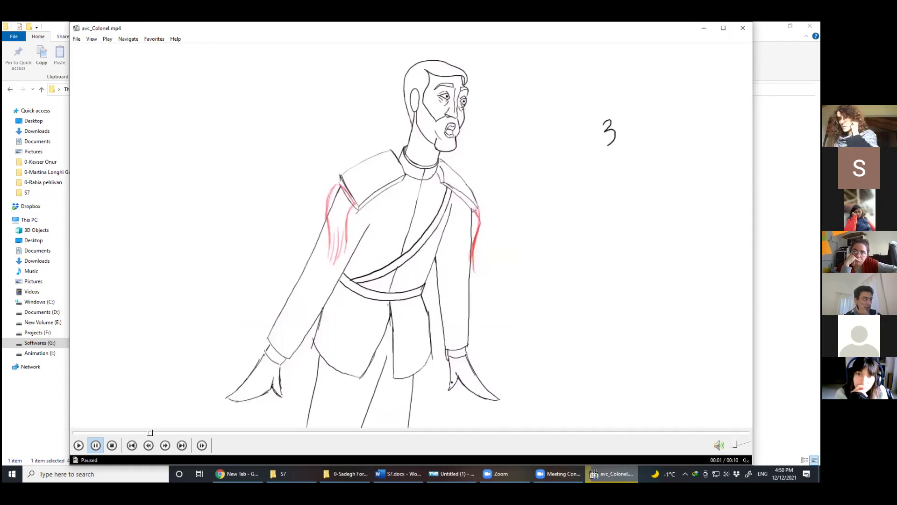
key(Right)
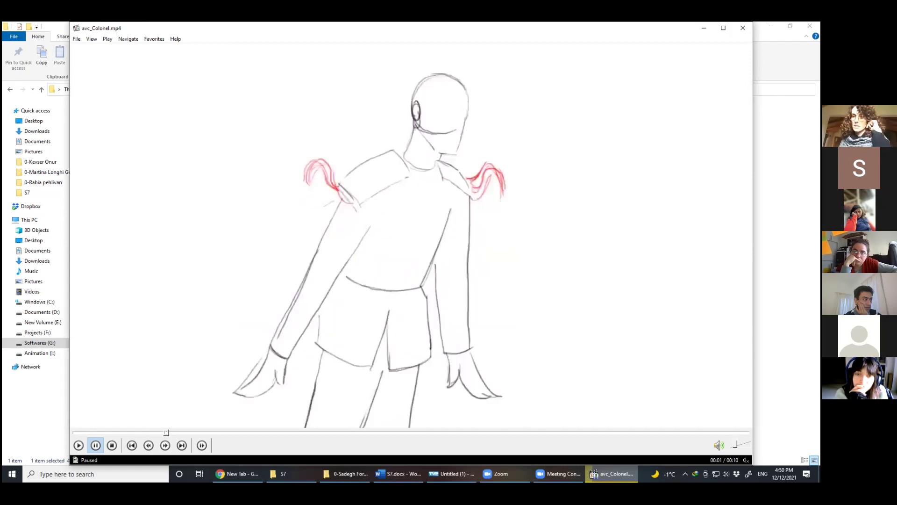
key(Right)
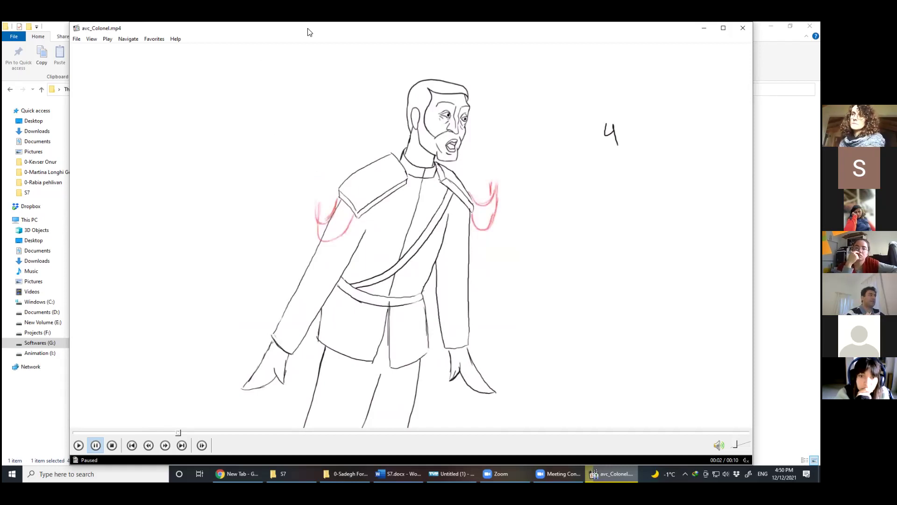
Close avc_Colonel.mp4 and return to the Students works folder.
drag(630, 26, 571, 119)
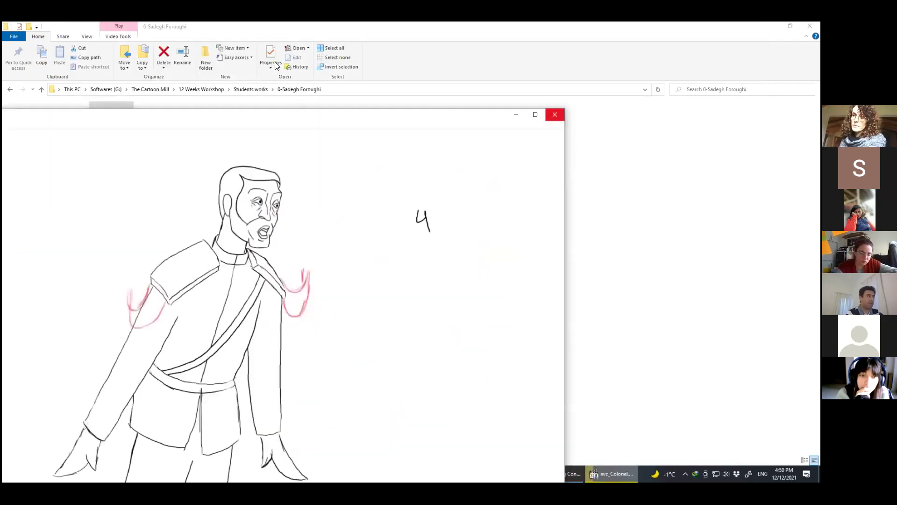
click(555, 115)
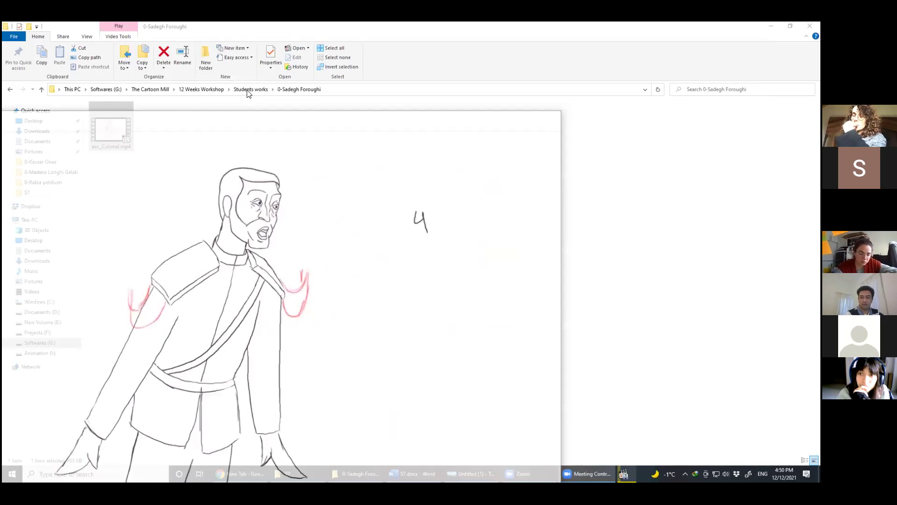
key(alt+Up)
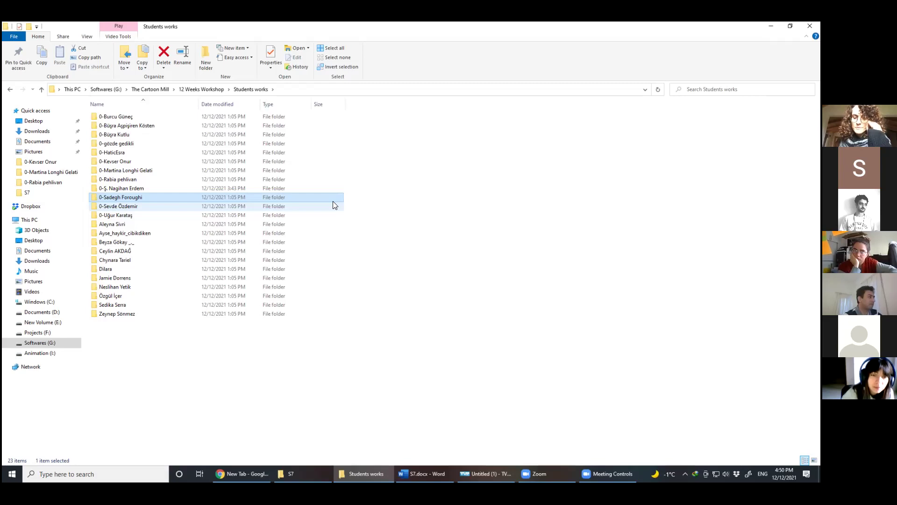
Reopen avc_Colonel.mp4 from the same student's folder and pause playback at drawing 4.
double_click(308, 197)
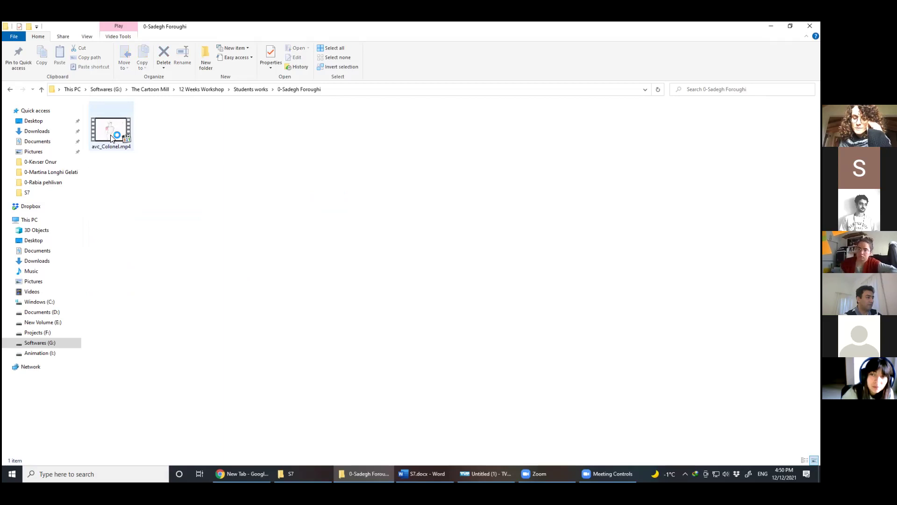
double_click(112, 135)
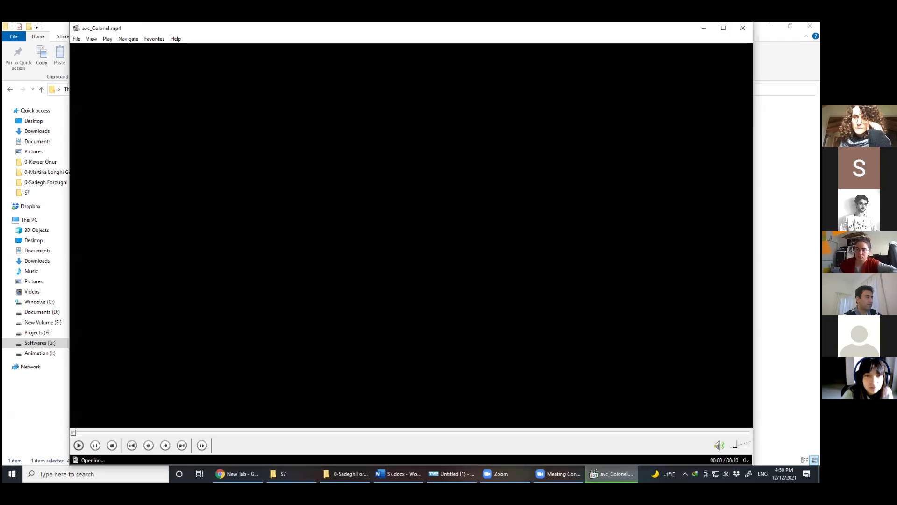
key(space)
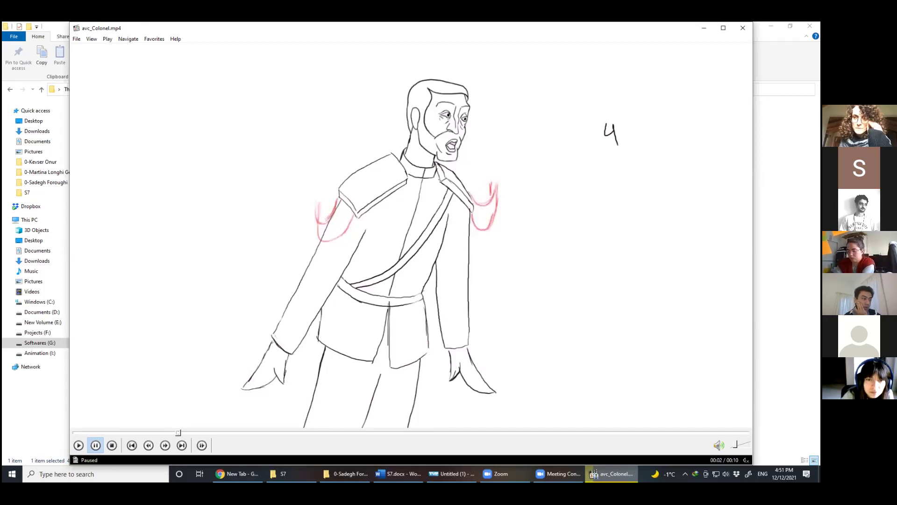
Step back and forth between drawings 3 and 4 to examine the in-between fringe poses, ending on drawing 4.
key(ctrl+Left)
key(ctrl+Left)
key(ctrl+Left)
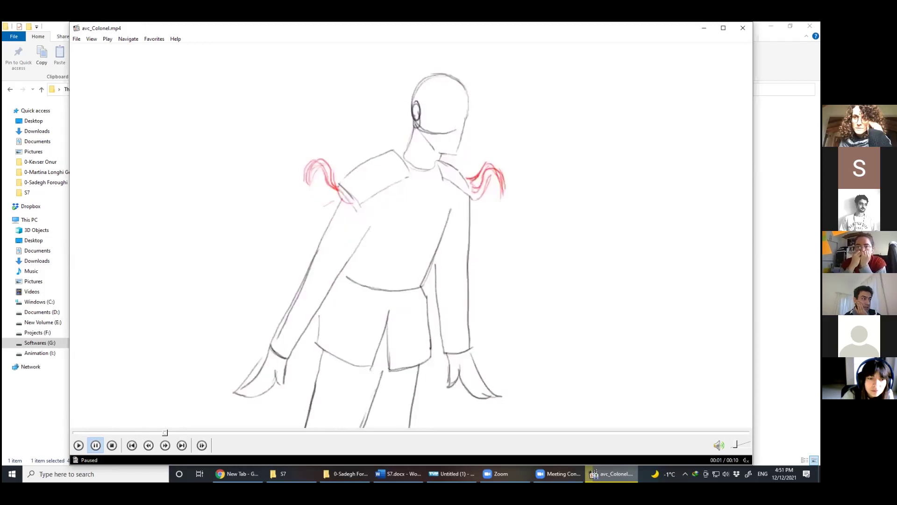
key(ctrl+Right)
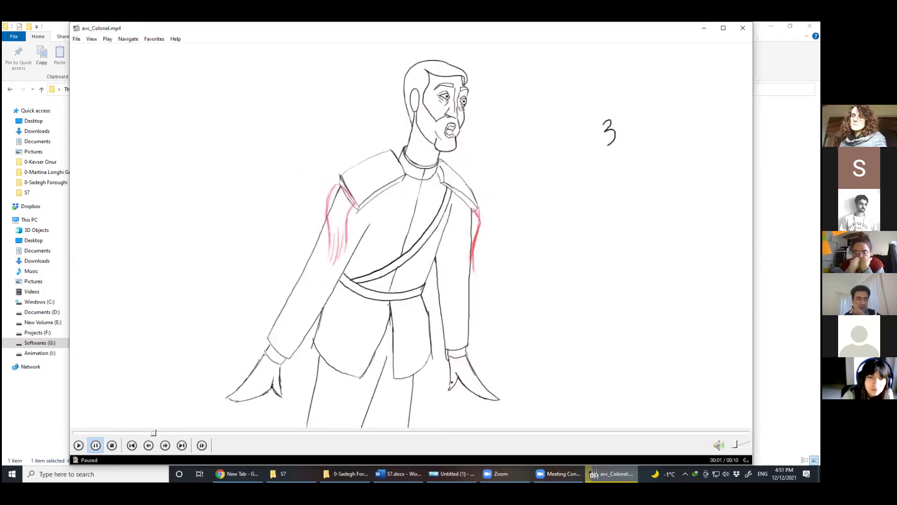
key(ctrl+Right)
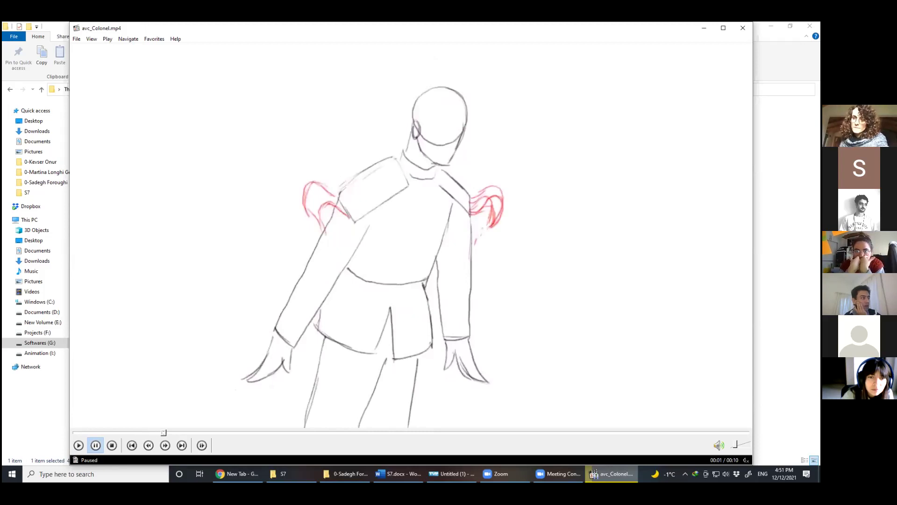
key(ctrl+Right)
key(ctrl+Left)
key(ctrl+Left)
key(ctrl+Left)
key(ctrl+Left)
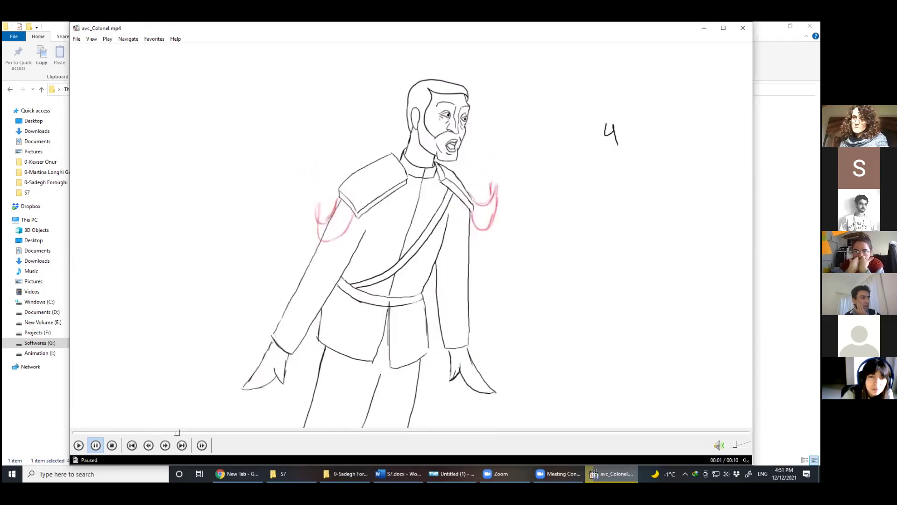
key(ctrl+Left)
key(ctrl+Right)
key(ctrl+Left)
key(ctrl+Right)
key(ctrl+Right)
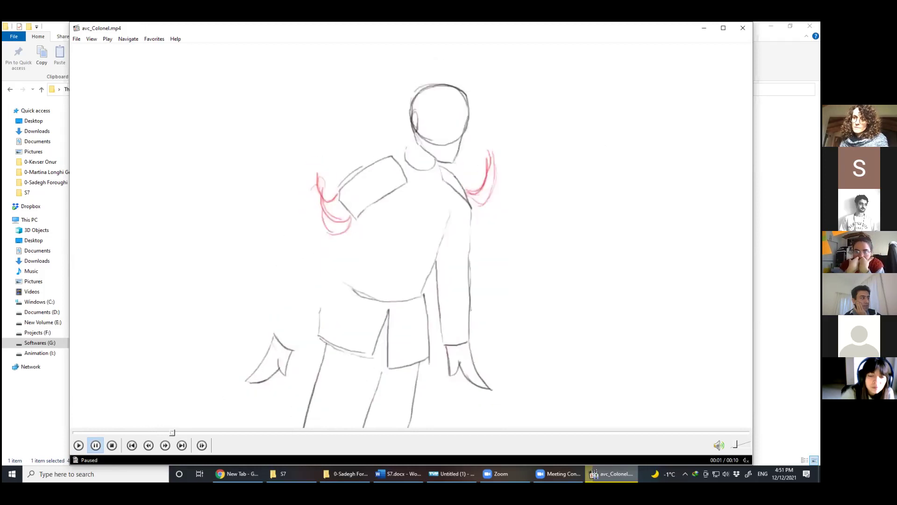
key(ctrl+Right)
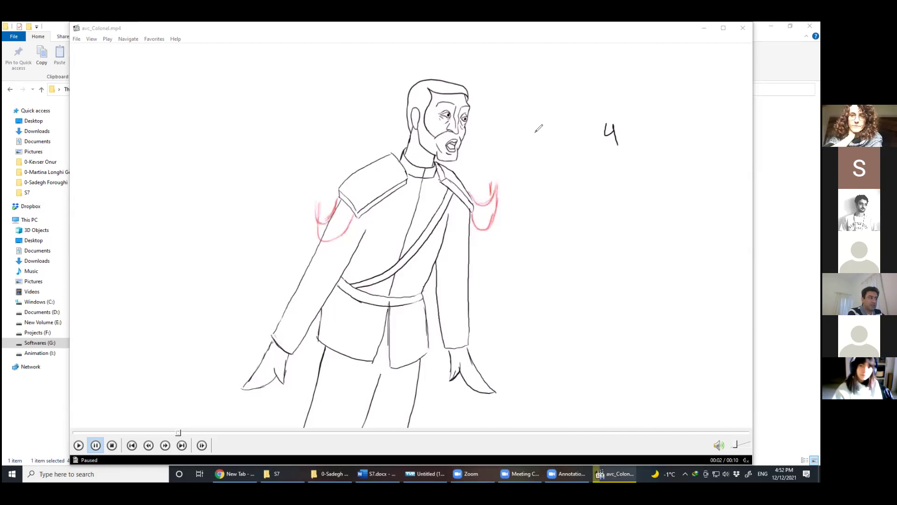
Annotate the paused frame with a red timing chart beside the character, labelling its ends 3 and 4 and marking the in-between positions.
drag(540, 95, 503, 106)
mouse_move(520, 103)
mouse_down()
mouse_move(544, 202)
mouse_move(569, 197)
mouse_up()
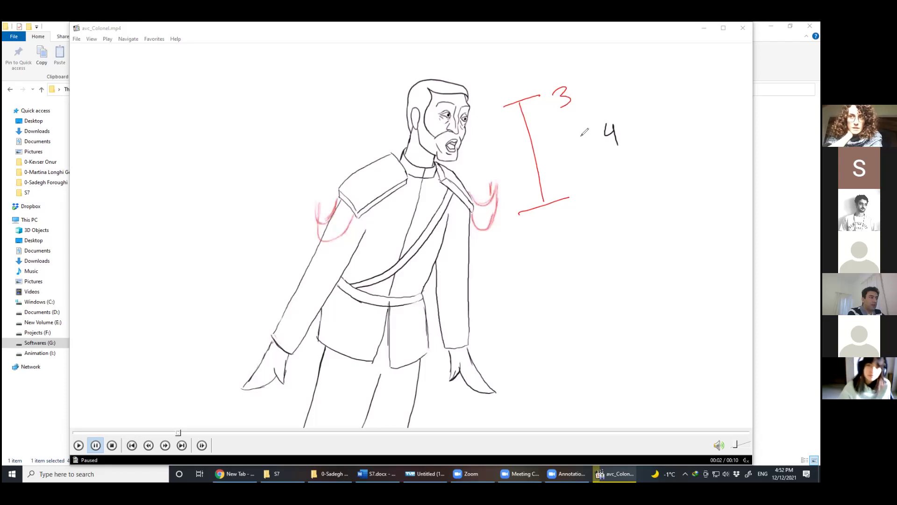
mouse_move(588, 170)
mouse_down()
mouse_move(594, 201)
mouse_move(601, 189)
mouse_up()
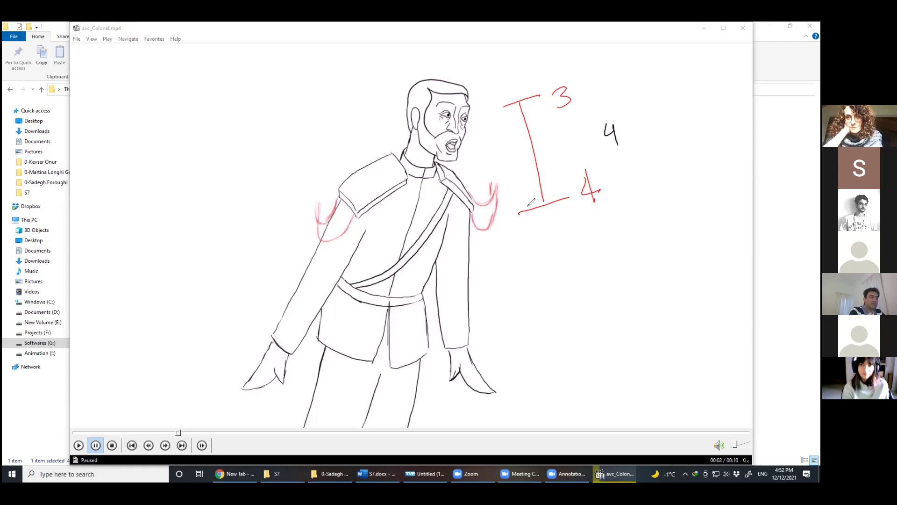
mouse_move(531, 204)
mouse_down()
mouse_move(557, 198)
mouse_move(552, 153)
mouse_up()
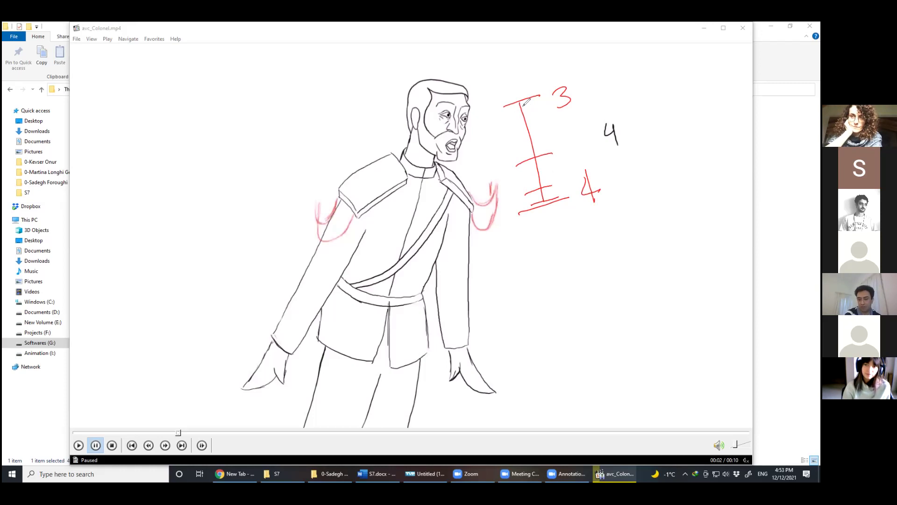
mouse_move(550, 168)
mouse_down()
mouse_move(544, 227)
mouse_move(571, 179)
mouse_up()
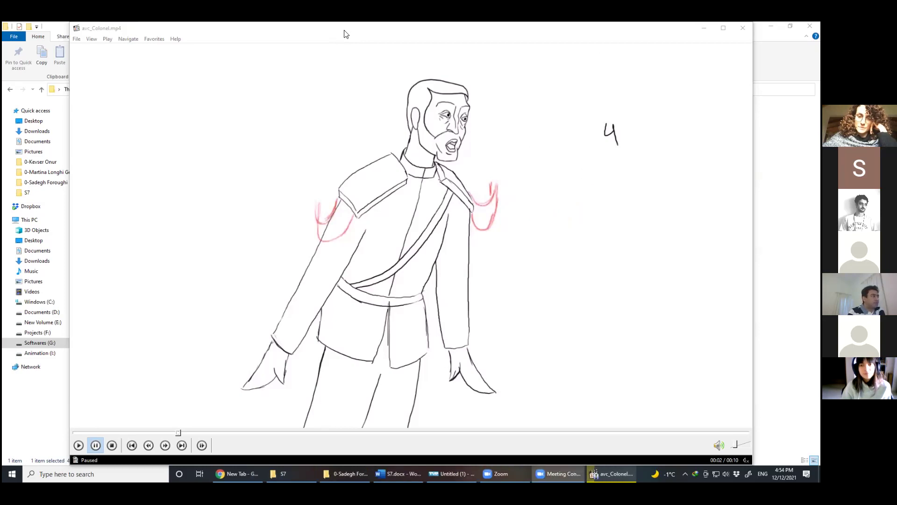
Close avc_Colonel.mp4 and play practice1.mov from the next student's folder in Students works.
key(alt+F4)
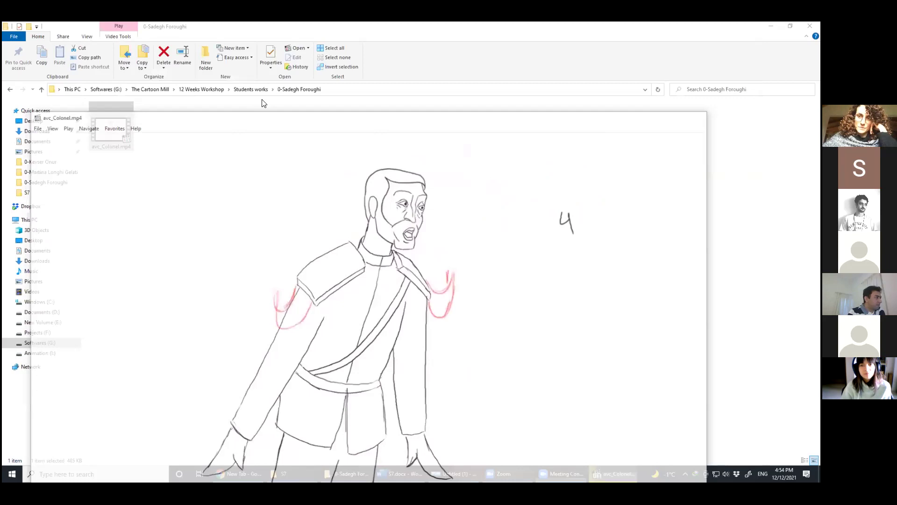
click(250, 89)
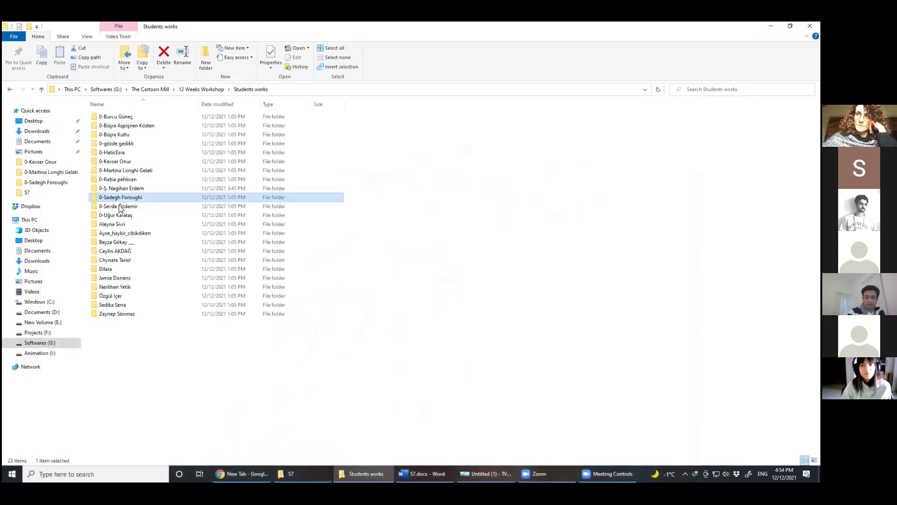
double_click(125, 207)
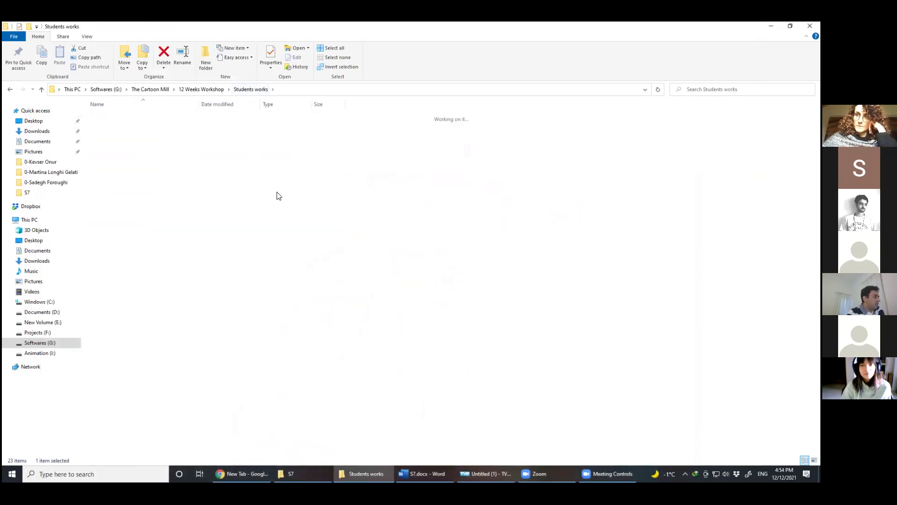
click(98, 136)
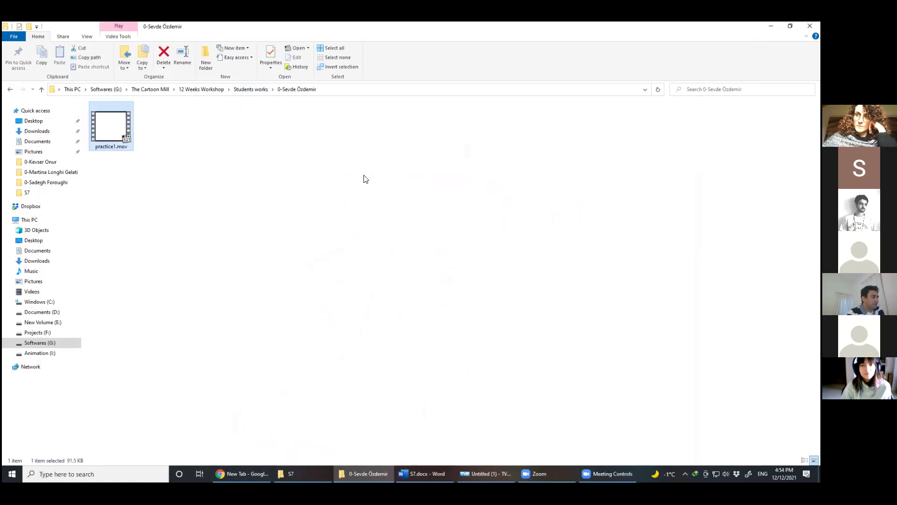
key(Return)
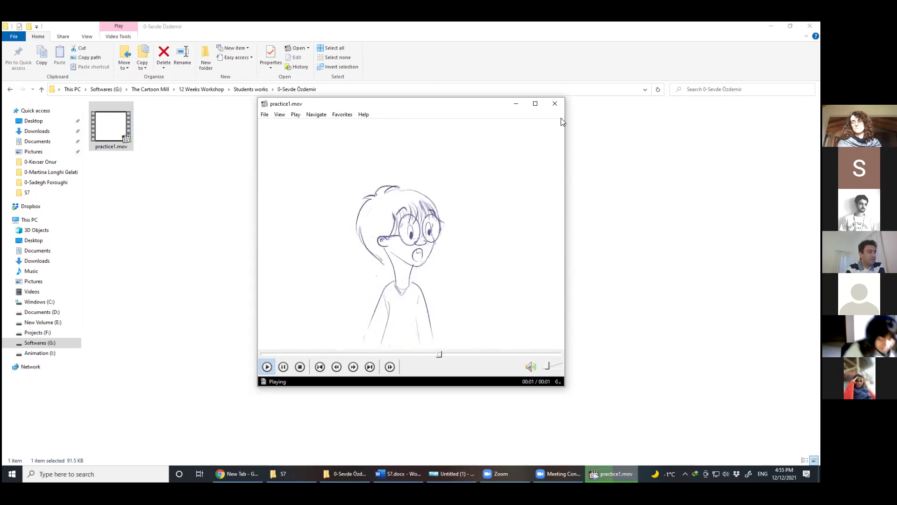
Close practice1.mov and play dog_tail_3part.mp4 from the following student's folder in Students works.
click(556, 105)
click(248, 90)
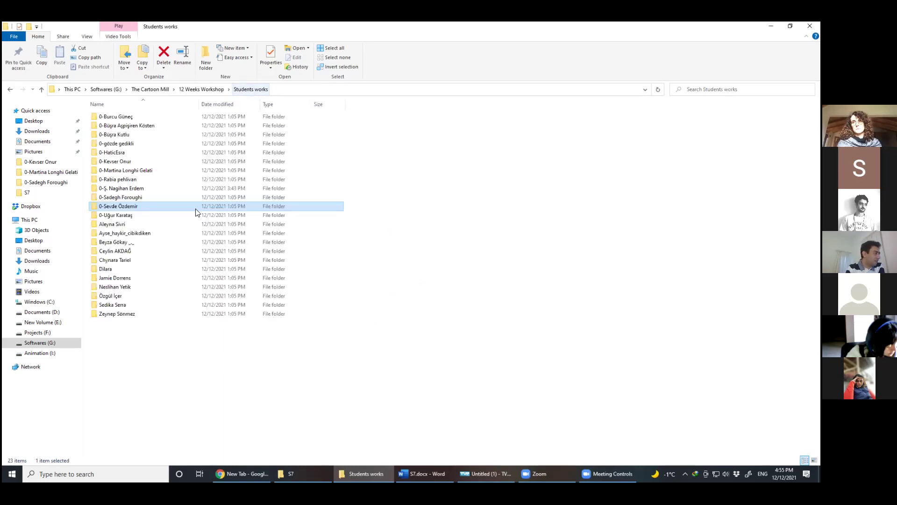
double_click(133, 215)
double_click(113, 145)
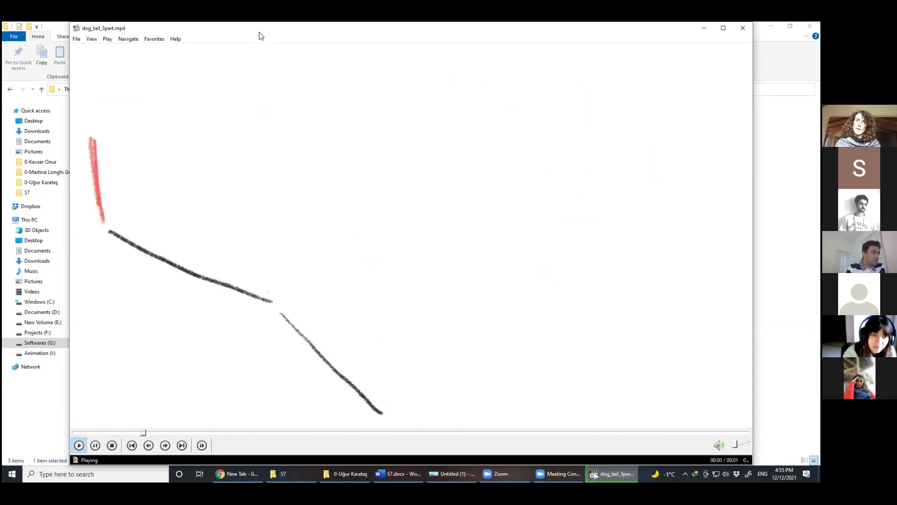
Close dog_tail_3part.mp4, play sub_rise.mp4 from the same folder and pause it at the start.
drag(260, 36, 234, 88)
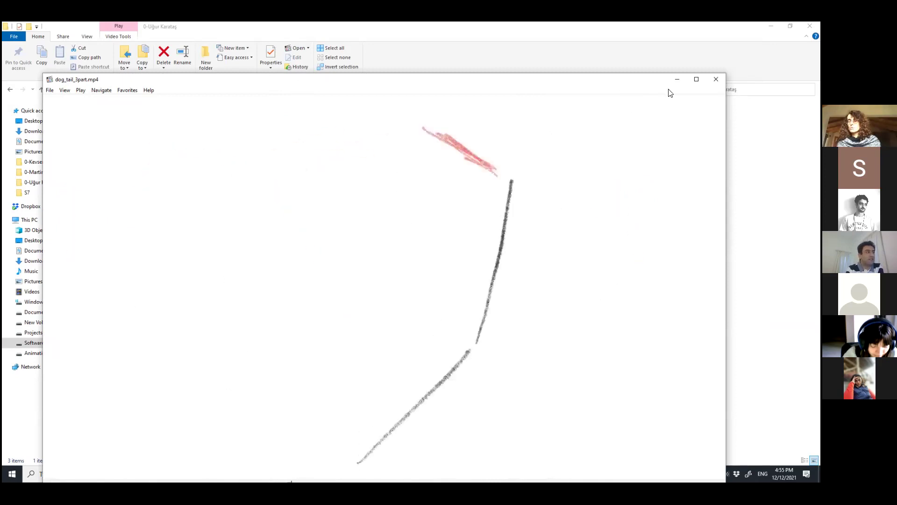
click(710, 79)
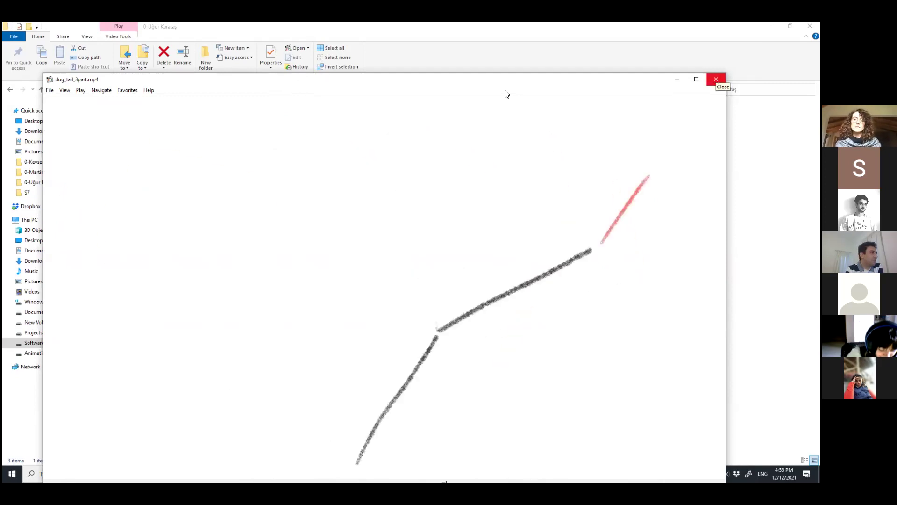
double_click(159, 138)
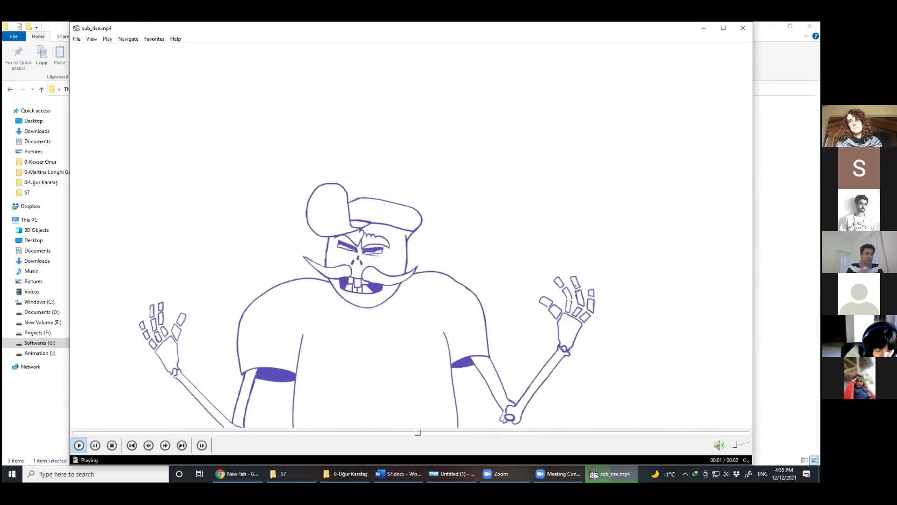
key(space)
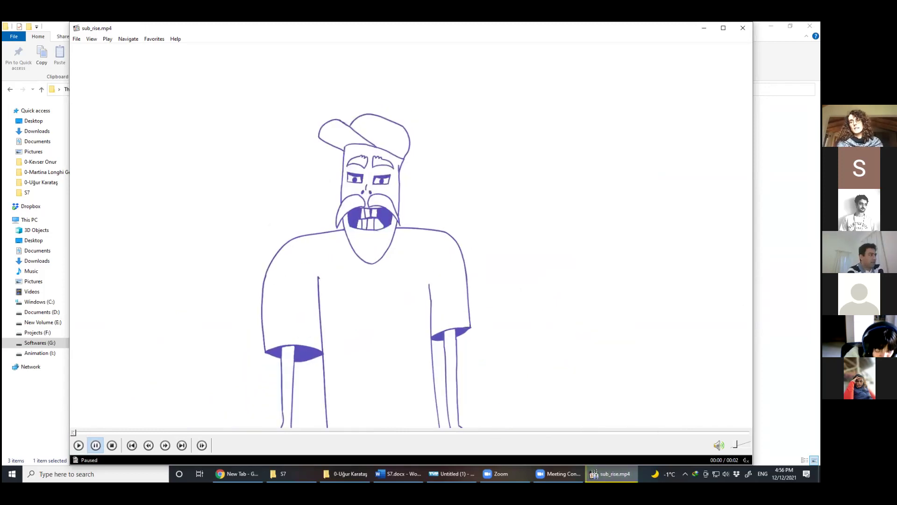
Examine sub_rise.mp4 frame by frame from the opening pose to the squashed pose with both hands raised.
key(Right)
key(Right)
key(Right)
key(Right)
key(Right)
key(Right)
key(Right)
key(Right)
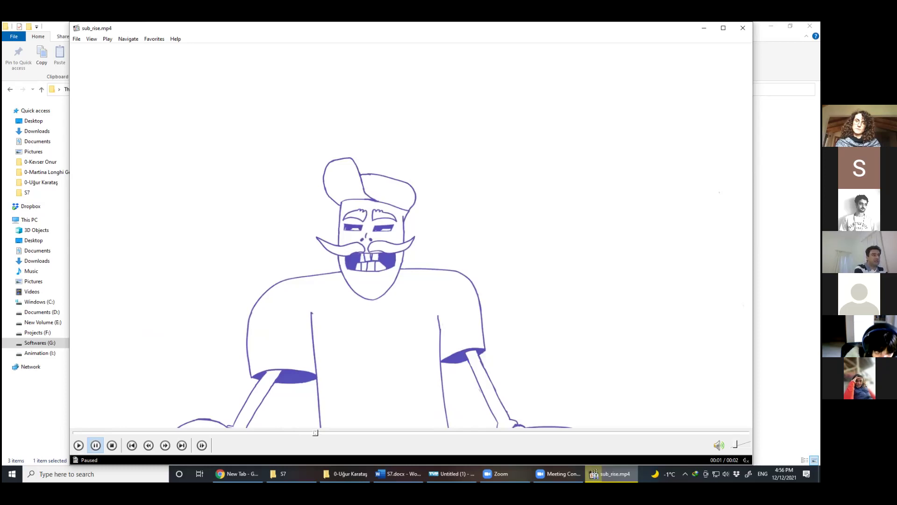
key(ctrl+Right)
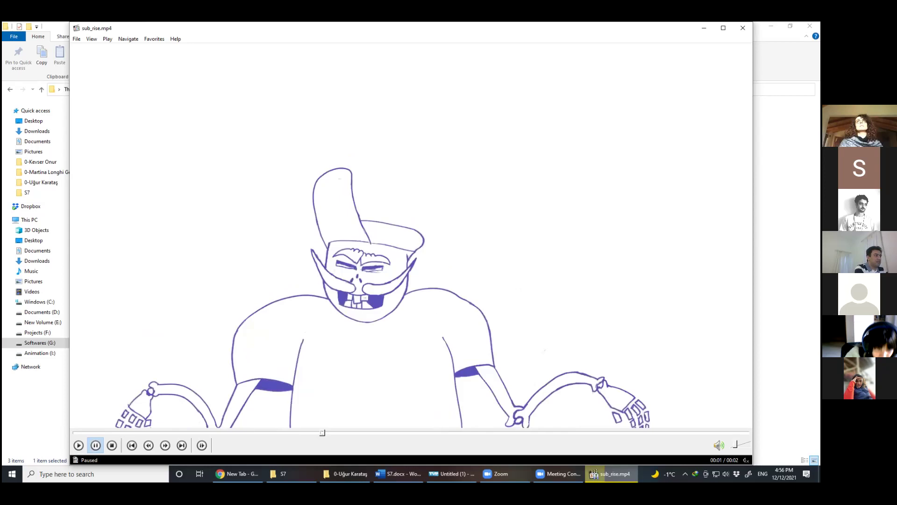
key(ctrl+Right)
Sketch a red vertical timing chart with a middle mark and closely spaced end marks beside the character, and clear it again.
mouse_move(244, 109)
mouse_down()
mouse_move(298, 108)
mouse_move(270, 209)
mouse_move(301, 211)
mouse_up()
drag(249, 161, 293, 160)
drag(255, 113, 286, 113)
drag(249, 125, 296, 118)
mouse_move(259, 205)
mouse_down()
mouse_move(250, 205)
mouse_move(291, 195)
mouse_move(294, 204)
mouse_up()
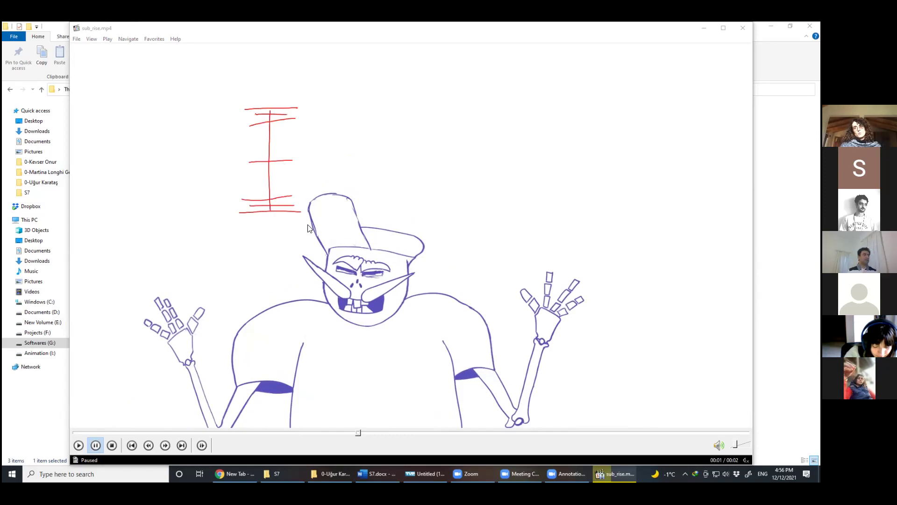
key(ctrl+z)
key(ctrl+z)
key(ctrl+z)
key(ctrl+z)
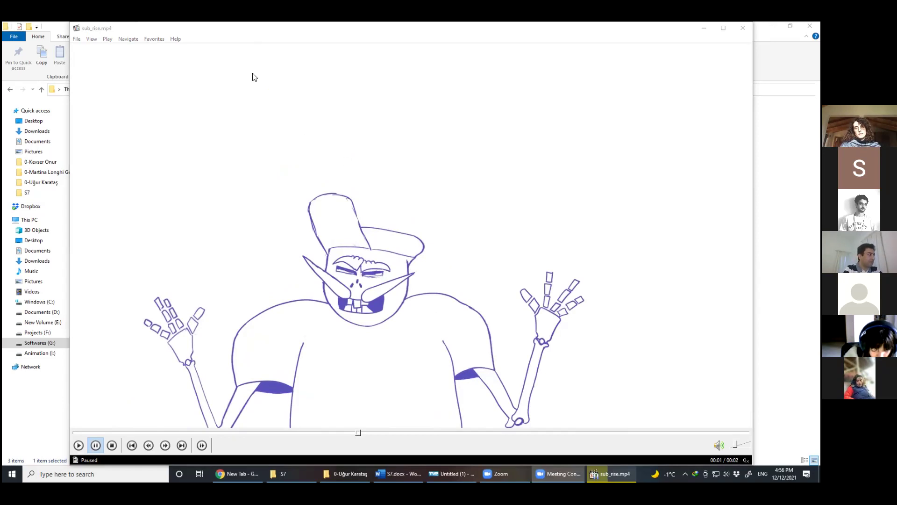
Examine the remaining frames of sub_rise.mp4 one by one, from the squashed pose through the stretch to the settling pose.
click(255, 35)
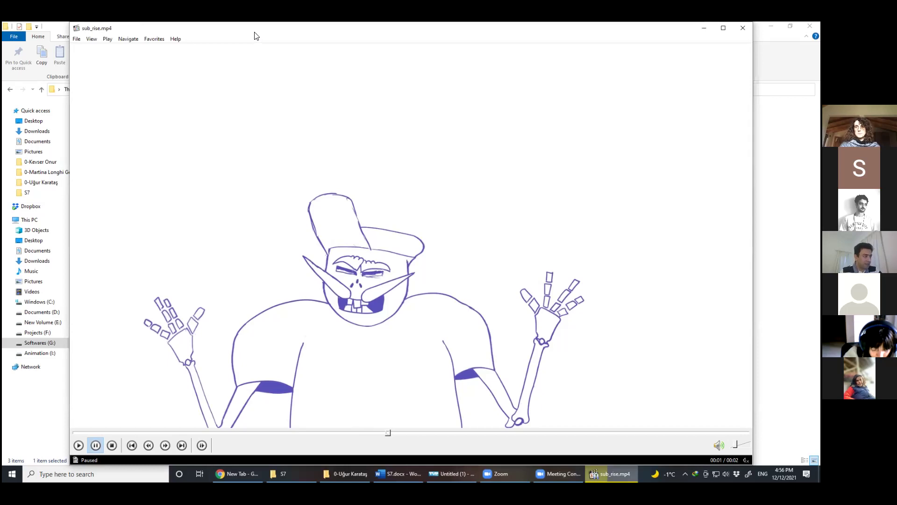
key(ctrl+Right)
key(ctrl+Right)
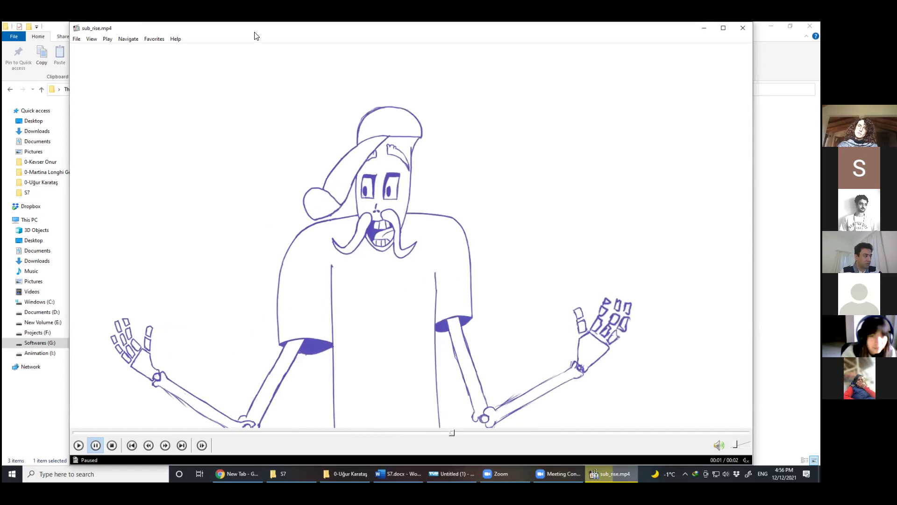
key(ctrl+Right)
key(ctrl+Right)
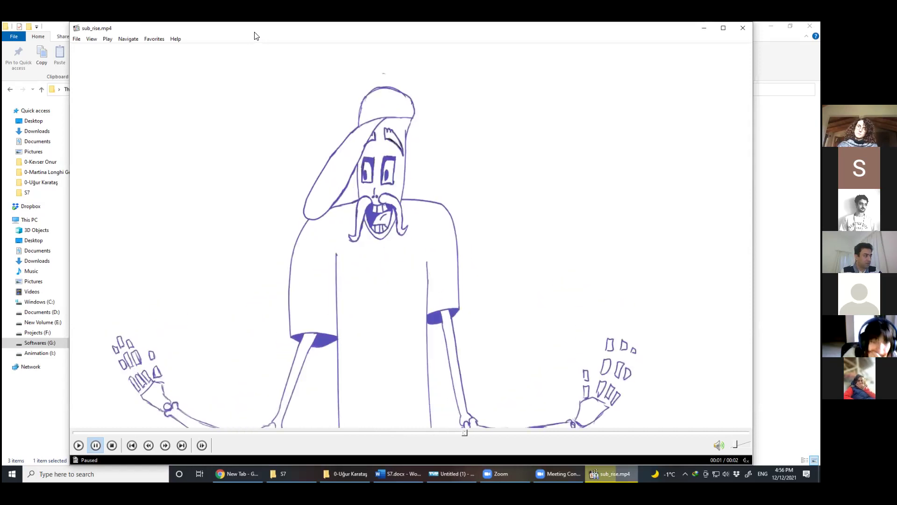
key(ctrl+Right)
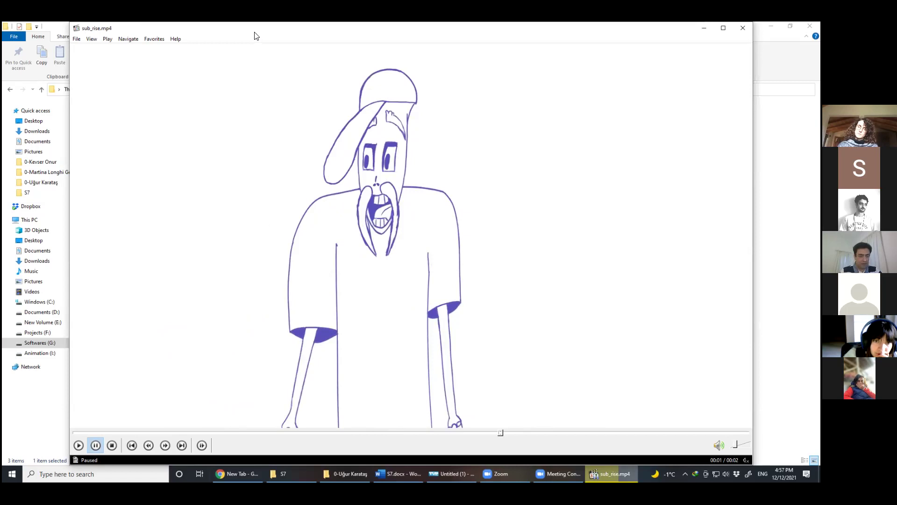
key(ctrl+Right)
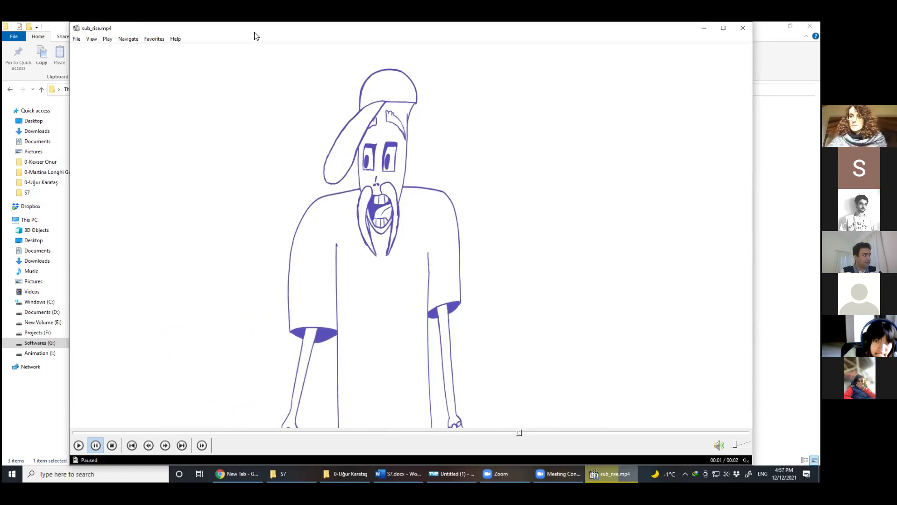
key(ctrl+Right)
key(ctrl+Right)
key(ctrl+Right)
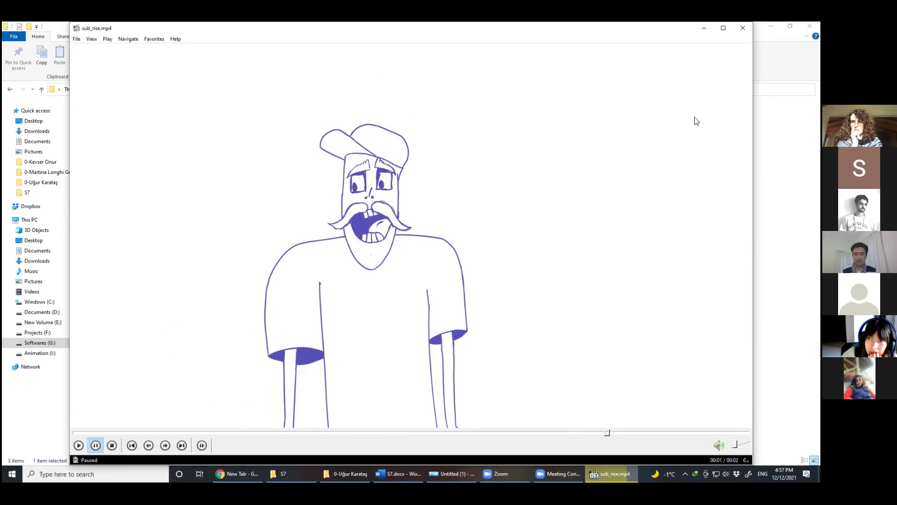
Play sub_rise_withcam.mp4 and pause it near its end.
key(Page_Down)
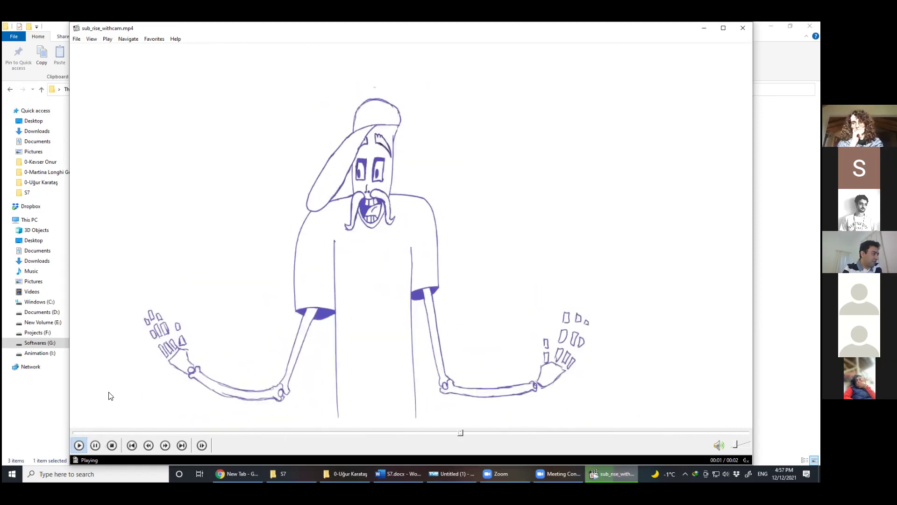
click(139, 402)
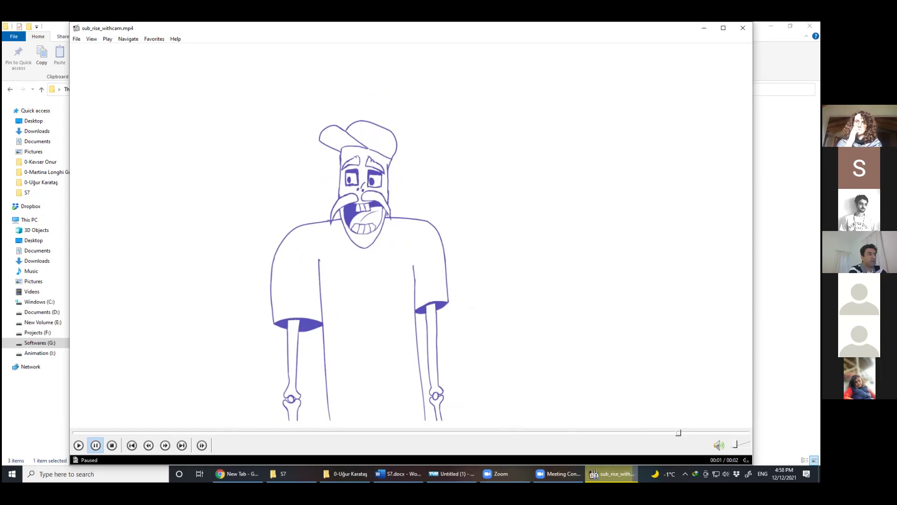
Annotate the paused frame with a red letter A beside the character, and return to the Students works folder.
click(607, 60)
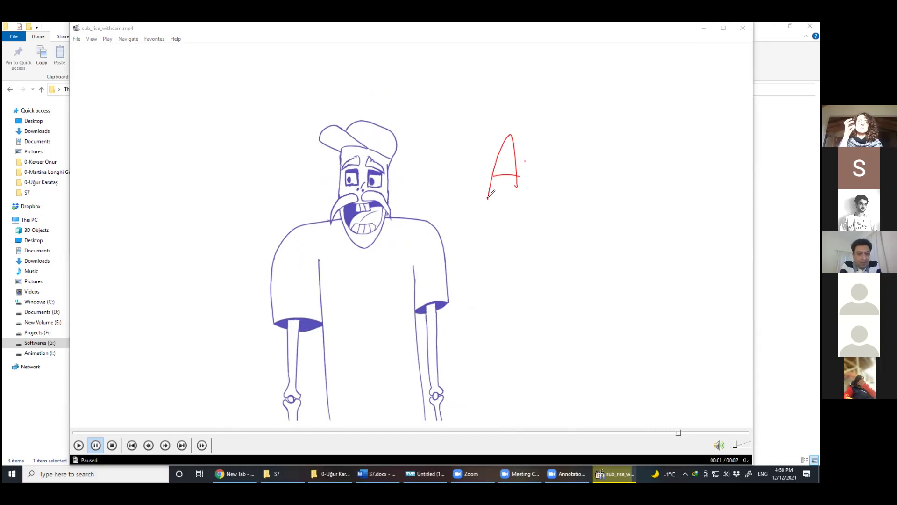
drag(581, 168, 581, 191)
drag(608, 164, 599, 189)
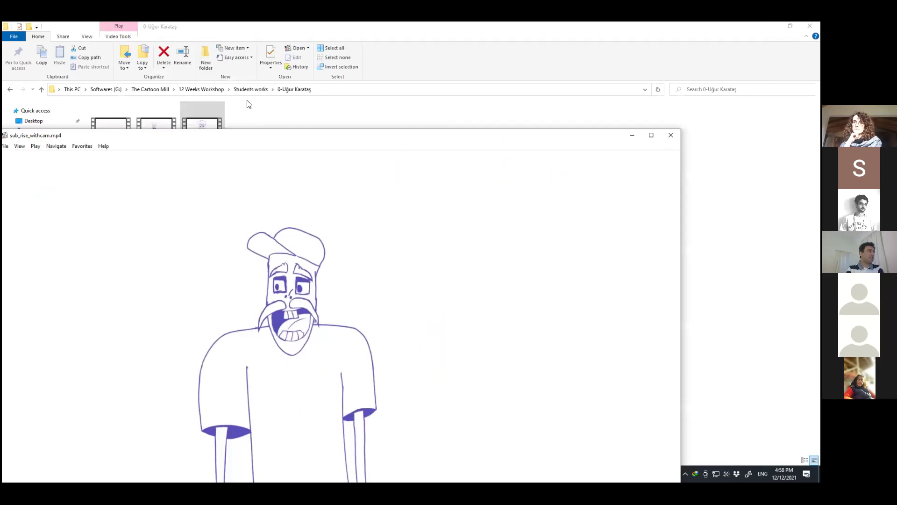
click(250, 89)
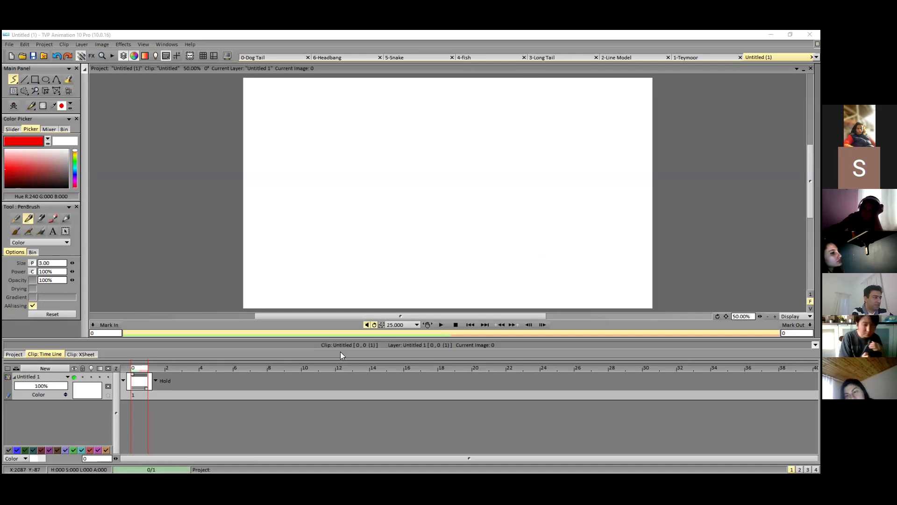
Switch to TVP Animation and examine the 1-Teymoor poses from frame 7 through the keys at frames 14, 20 and 24.
key(ctrl+Tab)
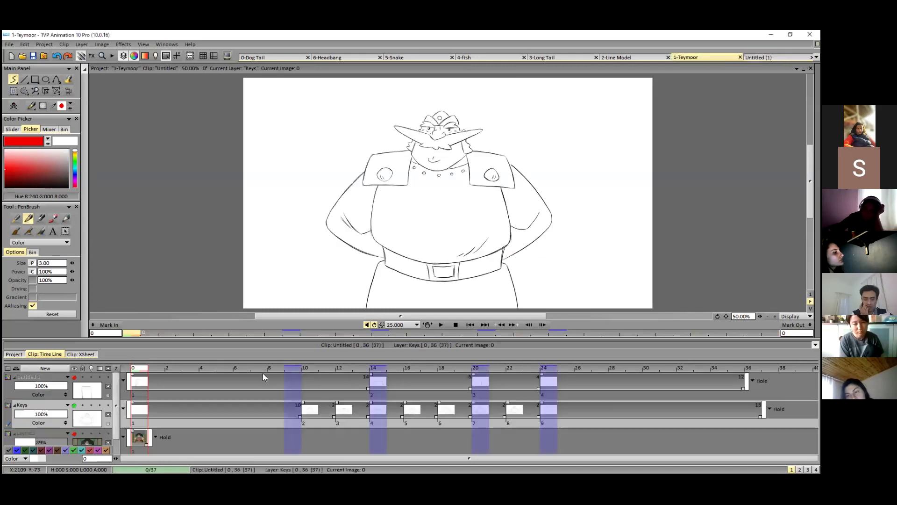
click(256, 369)
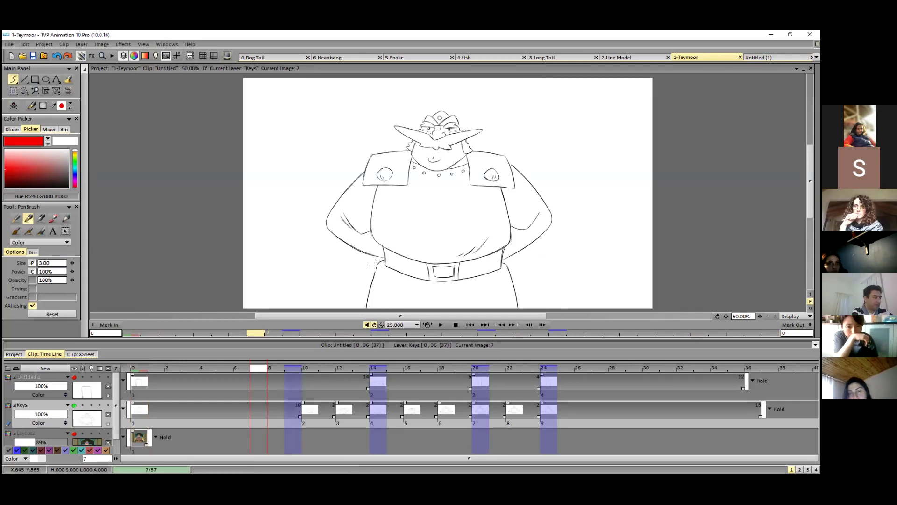
key(Right)
key(Right)
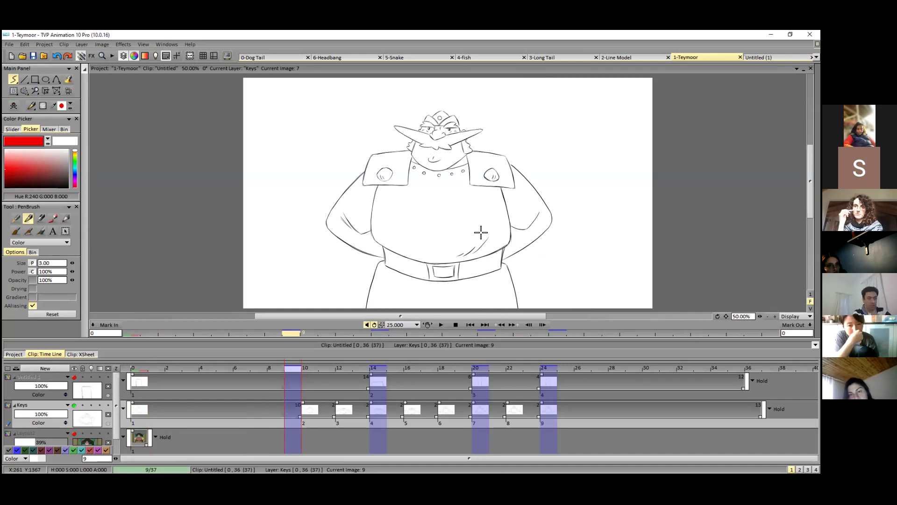
key(Right)
key(Right)
key(Right)
key(Right)
key(Right)
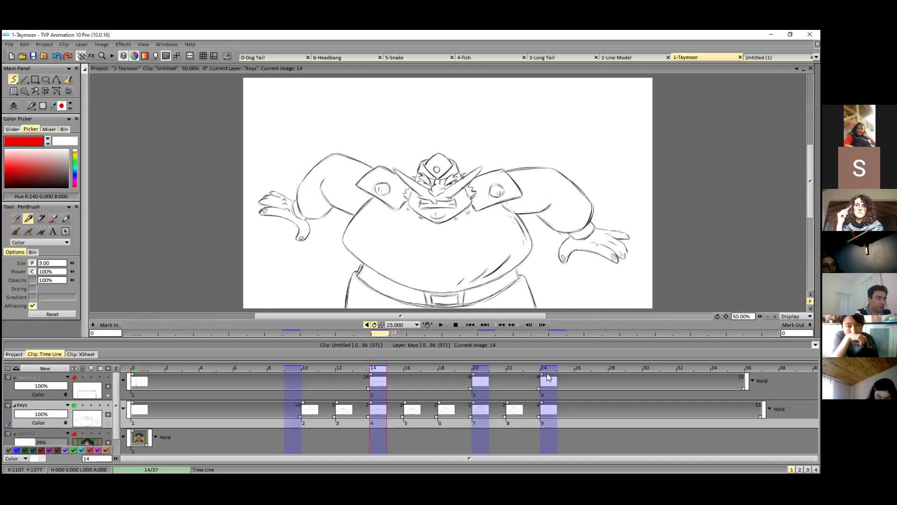
key(shift+Right)
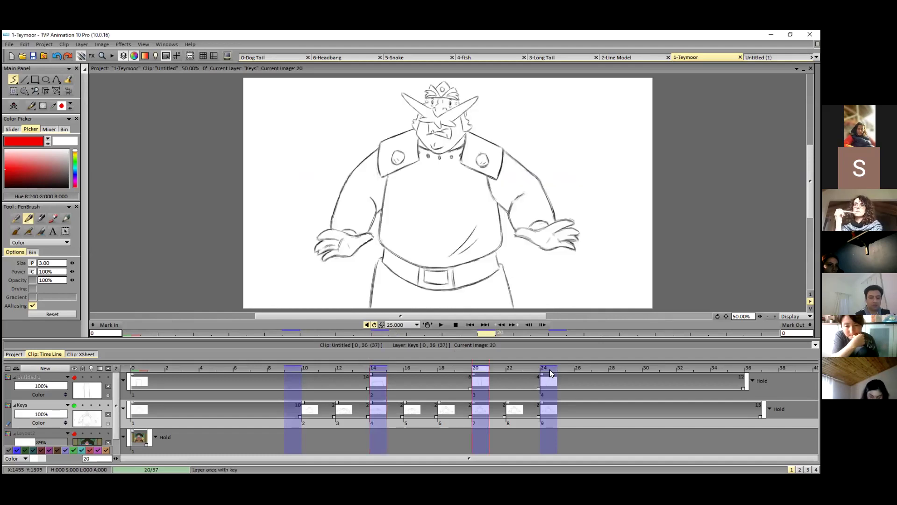
key(shift+Right)
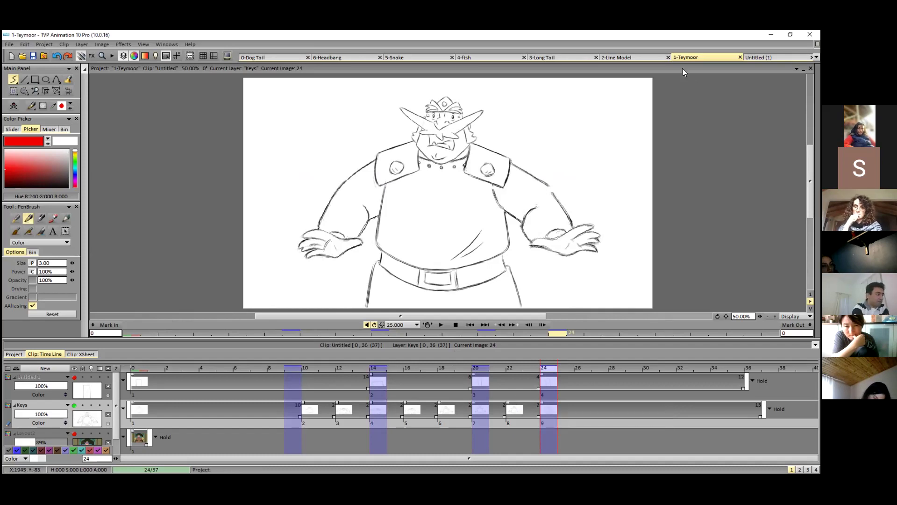
Compare the 2-Line Model project with 0-Dog Tail, and briefly show the model's Dog Tail layer at frame 1.
click(616, 57)
click(147, 369)
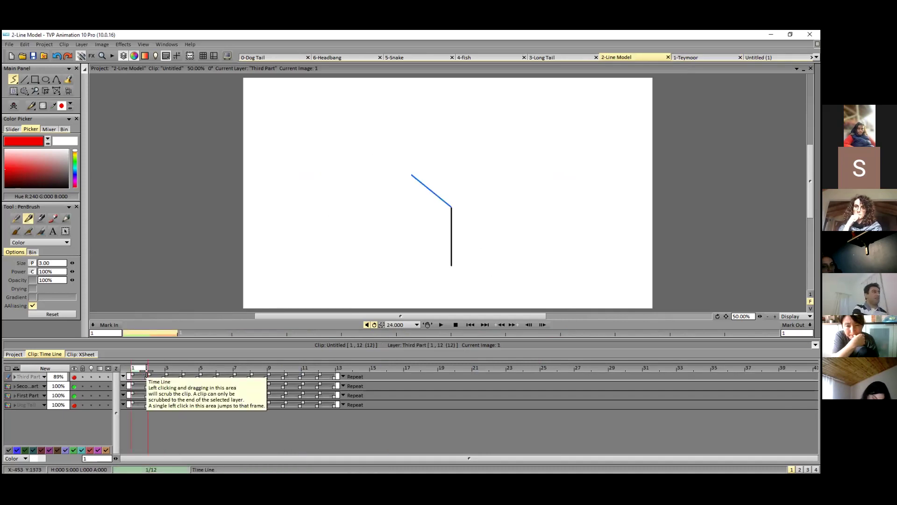
click(279, 56)
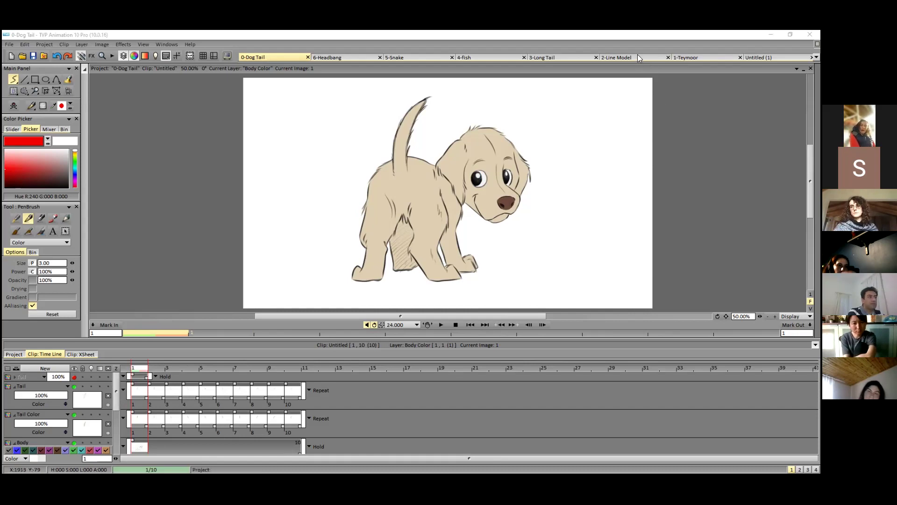
click(641, 57)
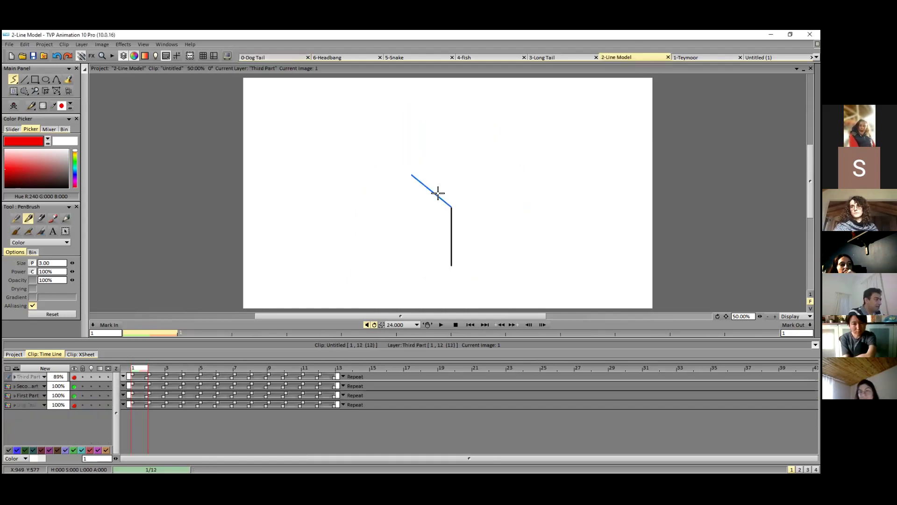
click(72, 404)
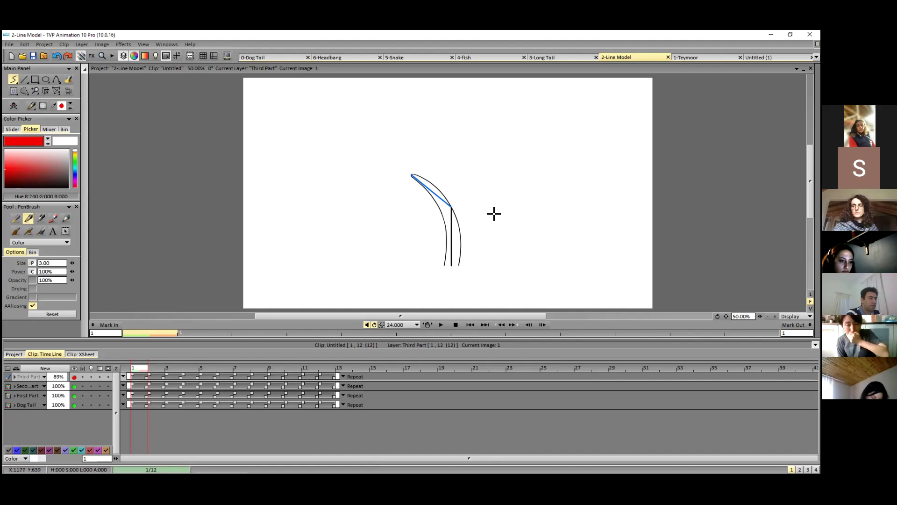
click(74, 405)
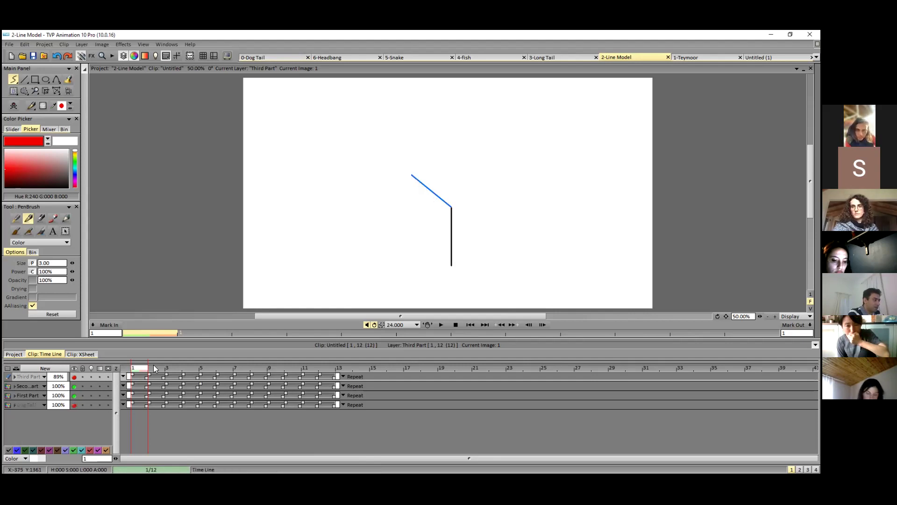
At frame 4, turn on the light table for the Second Part and First Part layers, showing only one previous drawing.
click(174, 366)
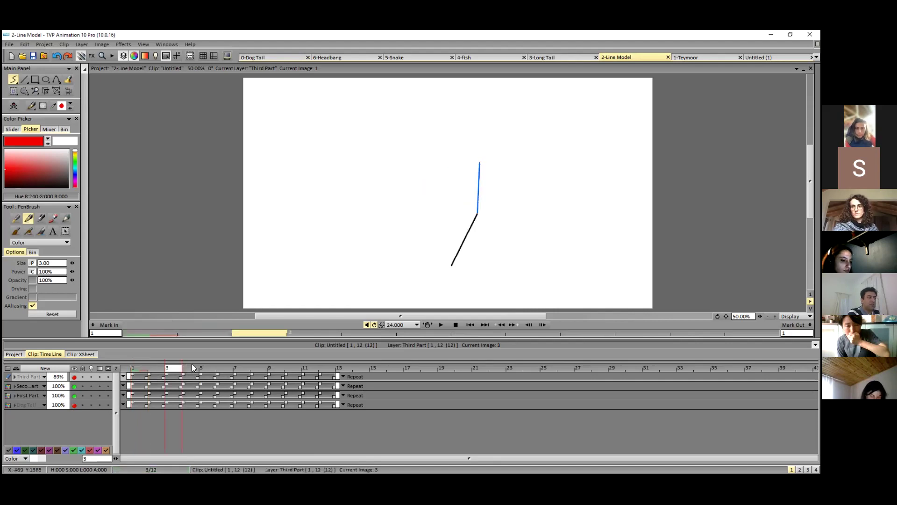
click(192, 365)
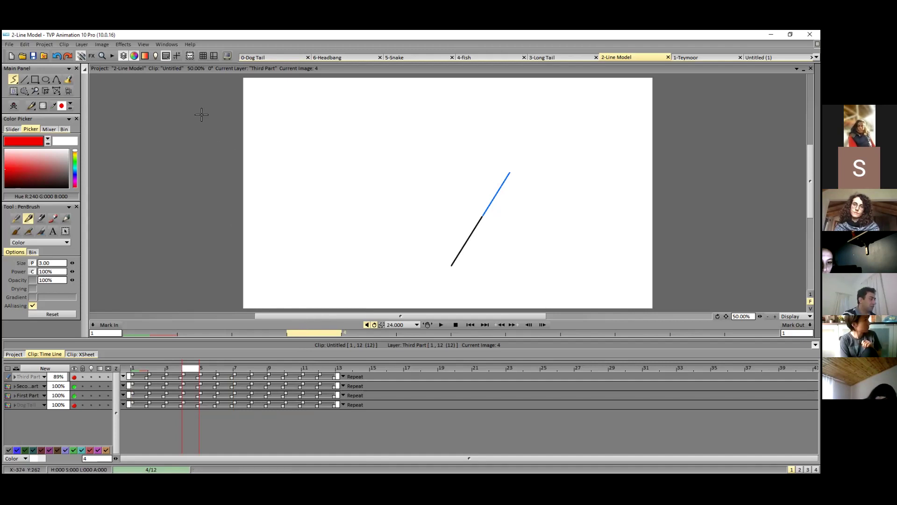
click(91, 386)
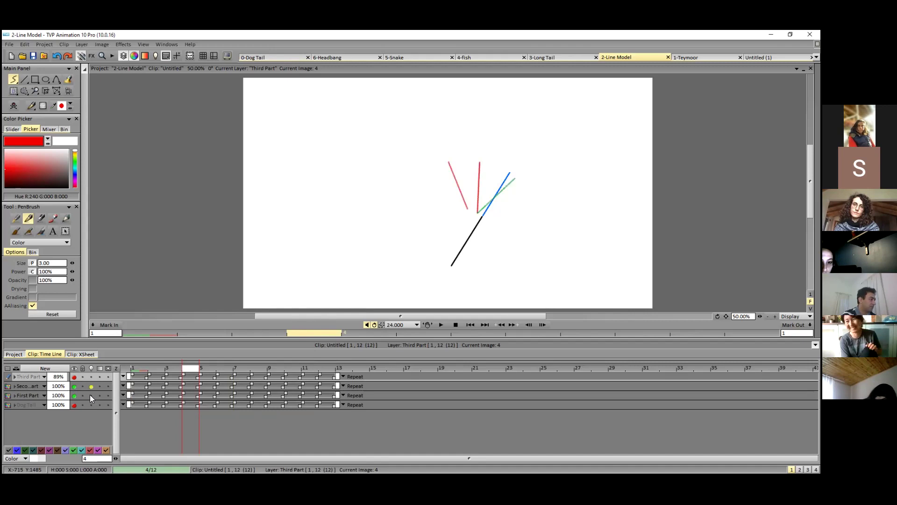
click(92, 395)
click(156, 56)
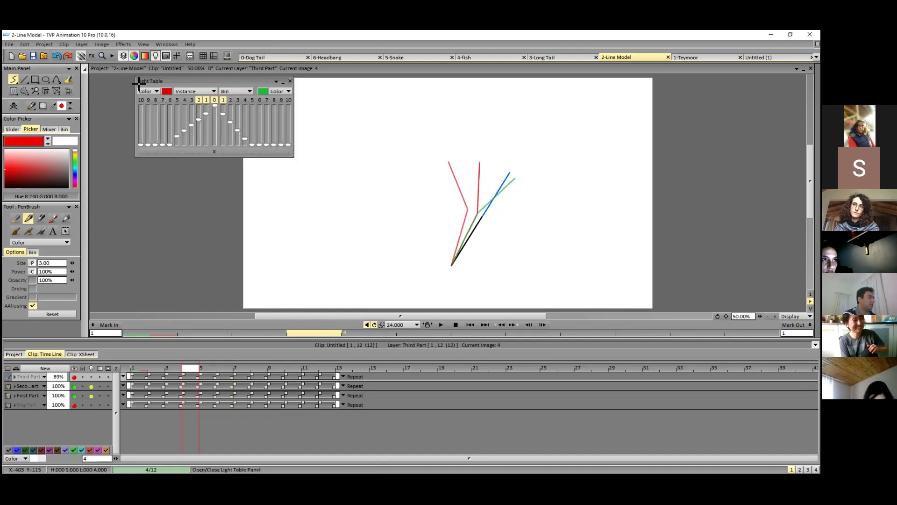
click(199, 100)
click(224, 100)
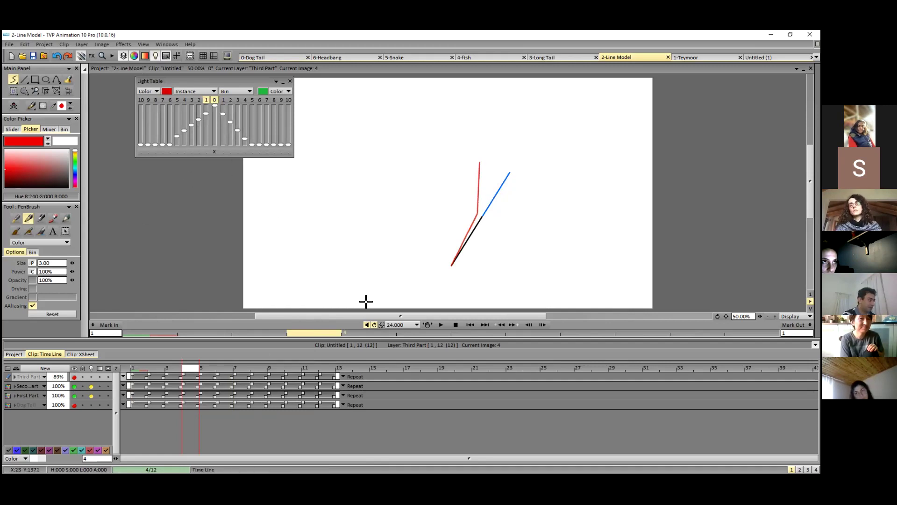
Compare frame 5 with its previous drawing by switching the light table of both line layers off and back on.
click(205, 368)
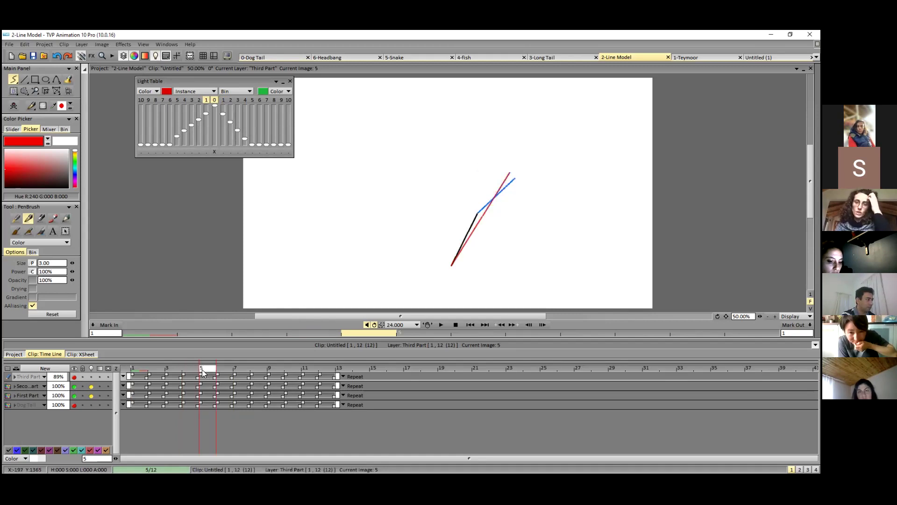
click(91, 395)
click(91, 386)
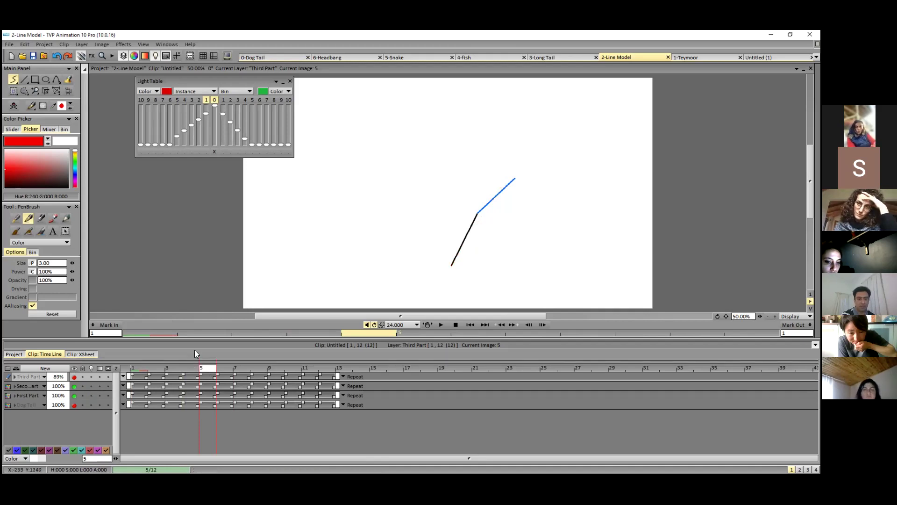
click(90, 386)
click(91, 394)
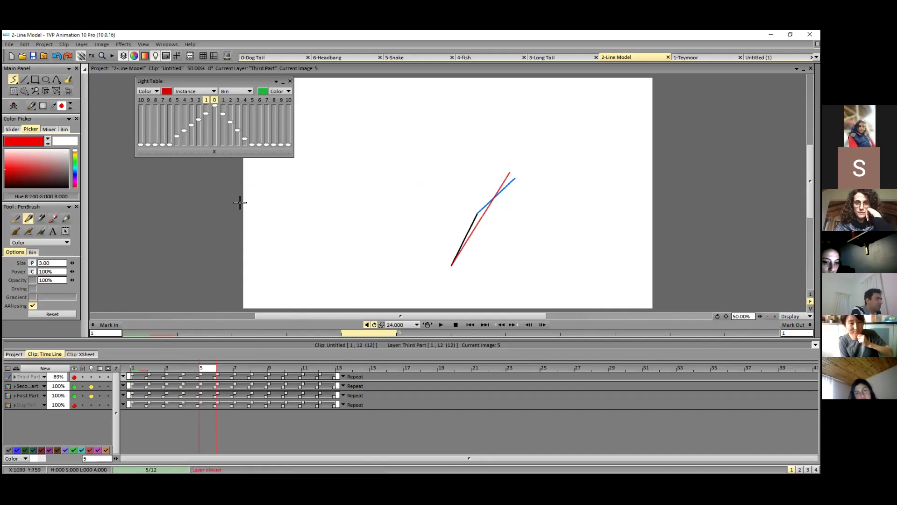
On the First Part layer at frame 5, sketch red arrows for the opposite swings of the lower and upper lines, and undo them.
click(28, 395)
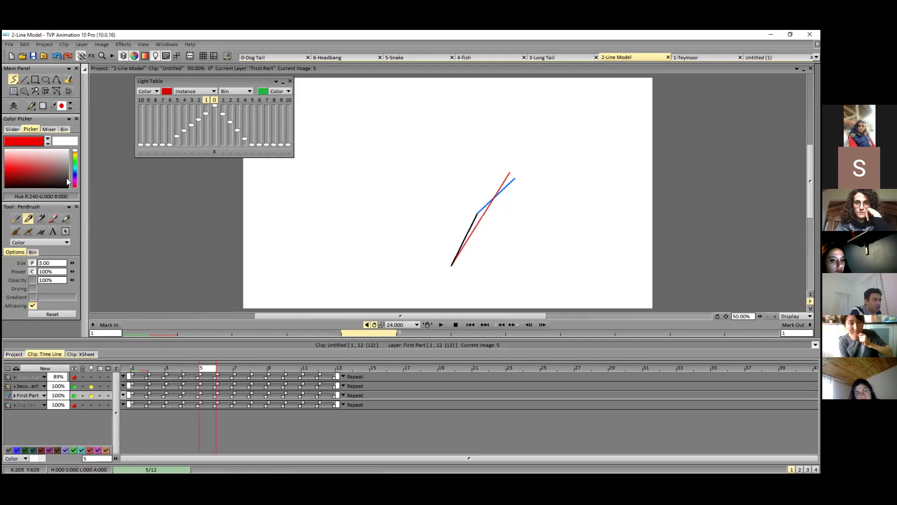
mouse_move(486, 255)
mouse_down()
mouse_move(442, 220)
mouse_move(453, 230)
mouse_up()
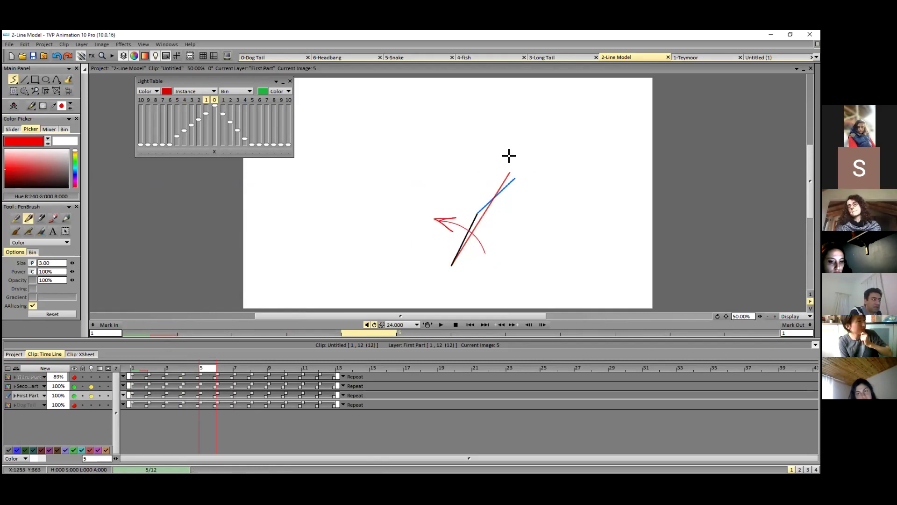
drag(498, 153, 540, 181)
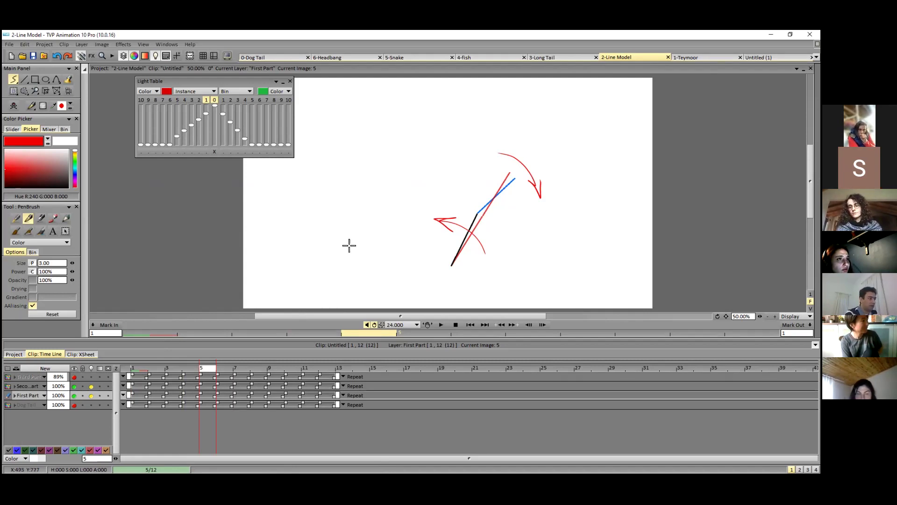
key(ctrl+z)
key(ctrl+z)
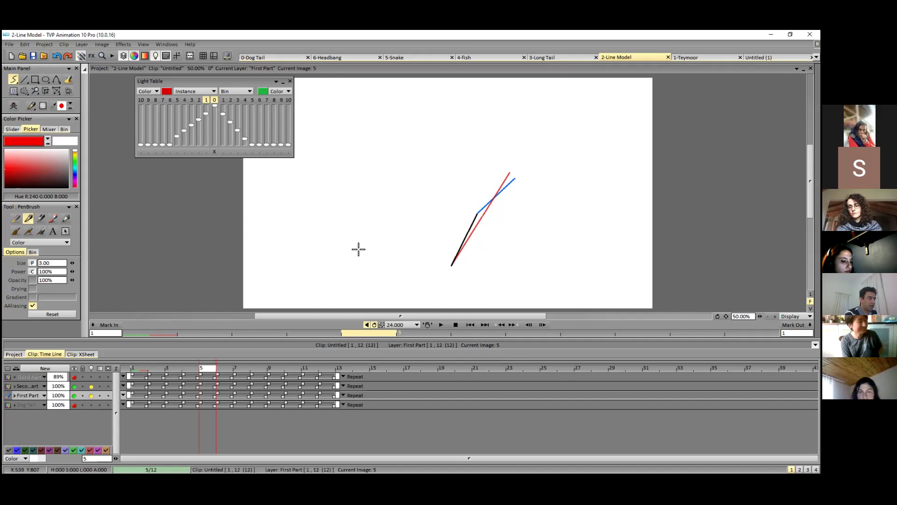
Turn off the light table for both line layers and scrub through the poses up to frame 7.
click(91, 386)
click(91, 395)
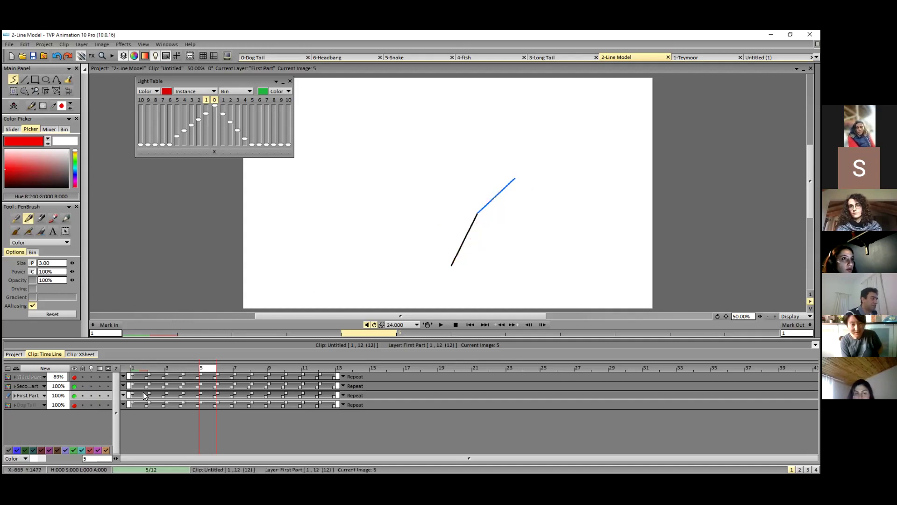
click(190, 369)
mouse_move(182, 368)
mouse_down()
mouse_move(151, 366)
mouse_move(284, 366)
mouse_move(251, 366)
mouse_move(246, 355)
mouse_up()
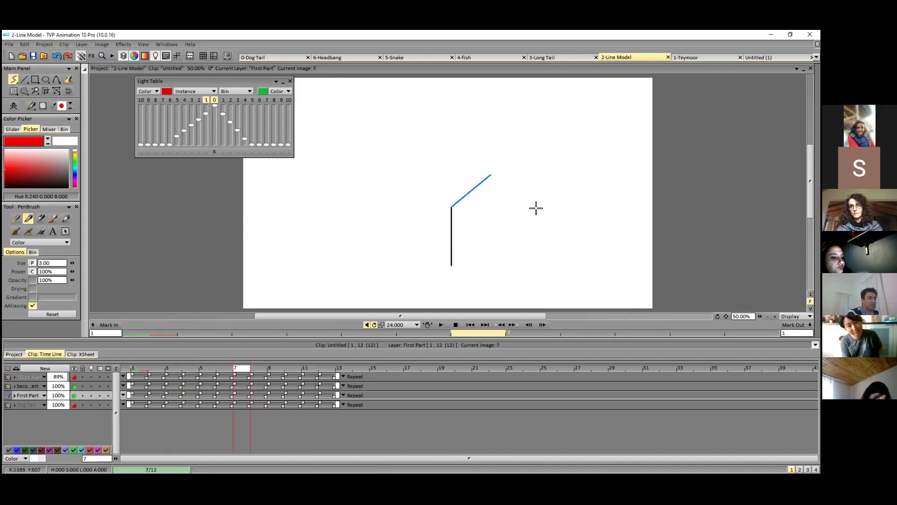
At frame 7, show the Dog Tail layer instead of the line layers and sketch a red C-shaped curve beside the tail.
mouse_move(554, 195)
mouse_down()
mouse_move(498, 251)
mouse_move(554, 253)
mouse_up()
click(74, 405)
click(74, 386)
click(74, 395)
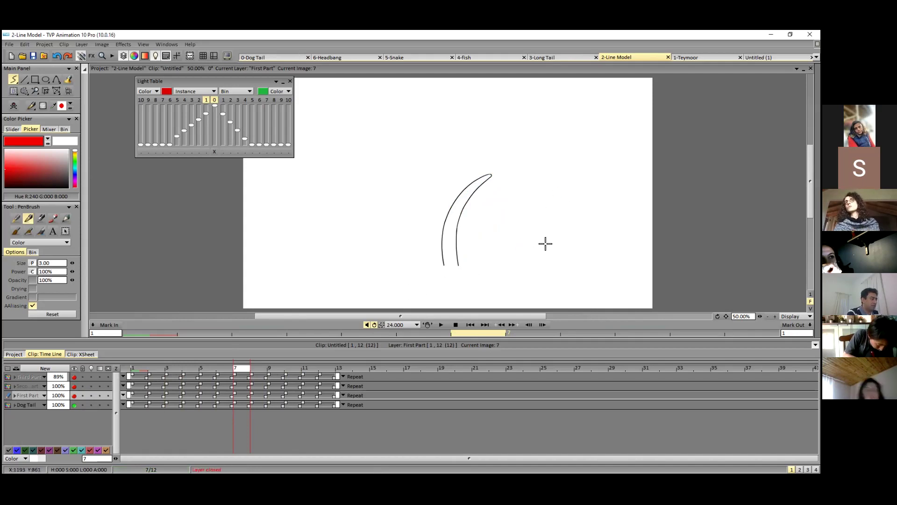
click(75, 407)
mouse_move(557, 203)
mouse_down()
mouse_move(520, 257)
mouse_move(560, 258)
mouse_up()
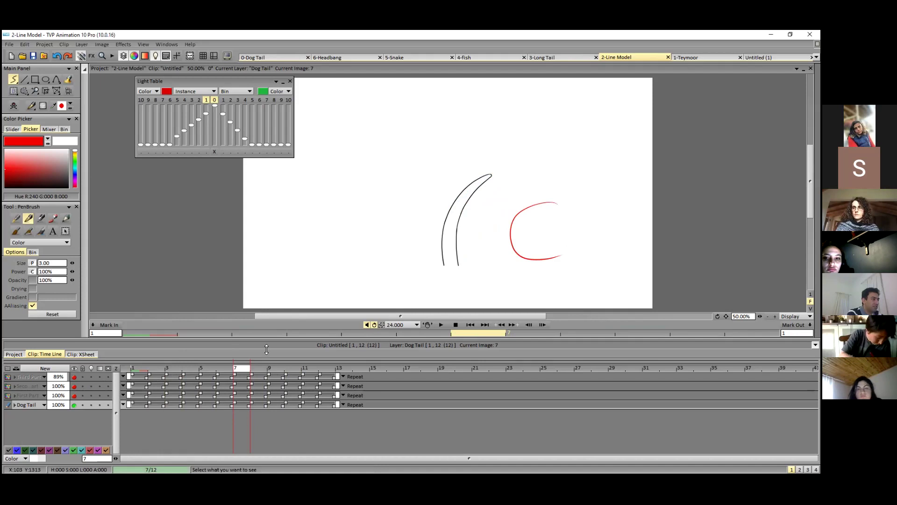
Step back to frame 1, sketch a red C-shaped curve beside the Dog Tail drawing, and undo it.
key(Left)
key(Left)
key(Left)
key(Left)
key(Left)
key(Left)
mouse_move(377, 199)
mouse_down()
mouse_move(365, 252)
mouse_move(383, 251)
mouse_up()
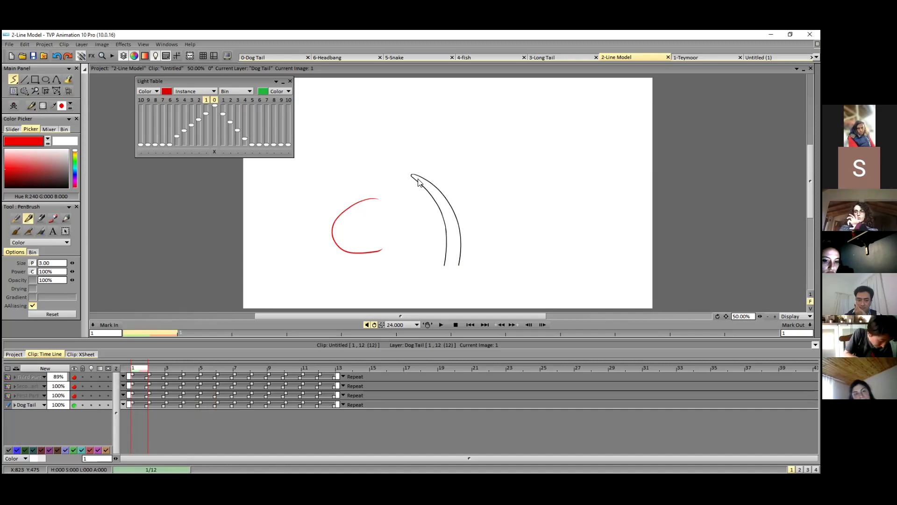
key(ctrl+z)
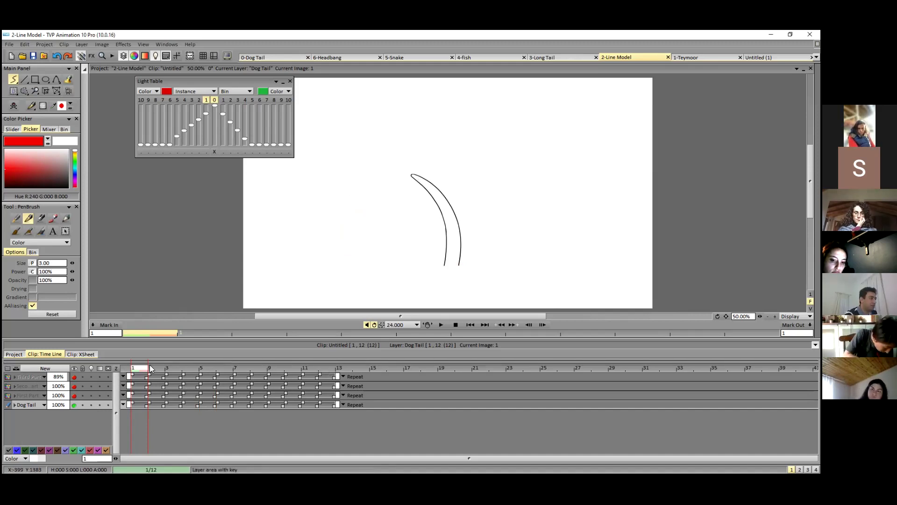
Examine the Dog Tail drawings up to frame 7 and return to frame 4.
click(173, 369)
drag(185, 367, 243, 364)
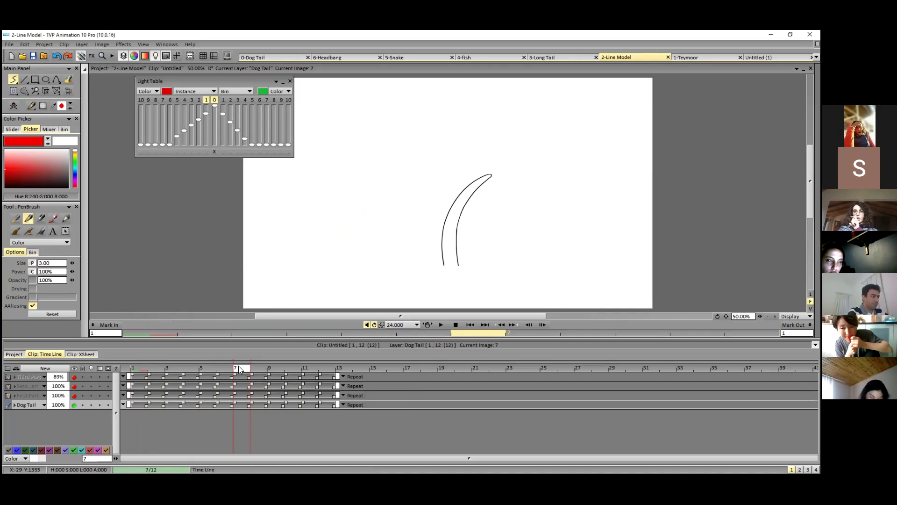
click(215, 368)
click(195, 369)
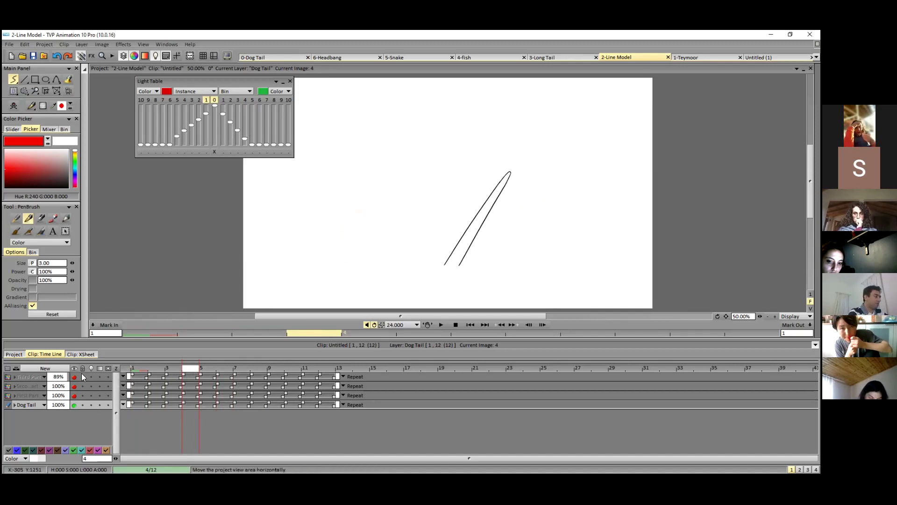
Hide the Dog Tail layer, show the Second Part and First Part layers again, and go to frame 1.
drag(74, 395, 73, 390)
click(73, 405)
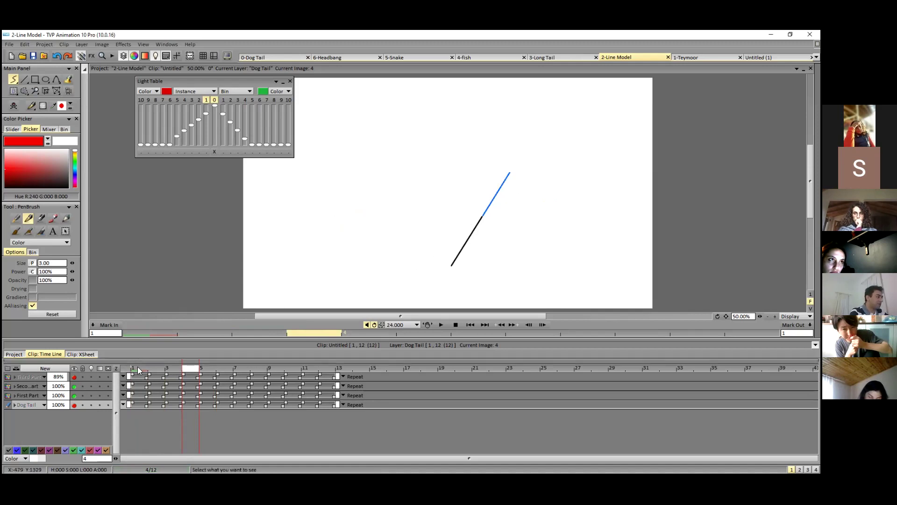
click(139, 369)
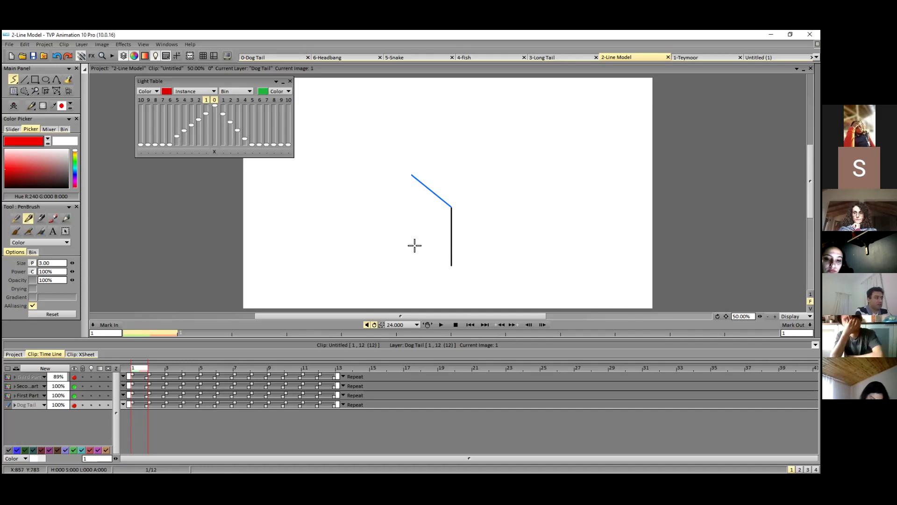
click(435, 242)
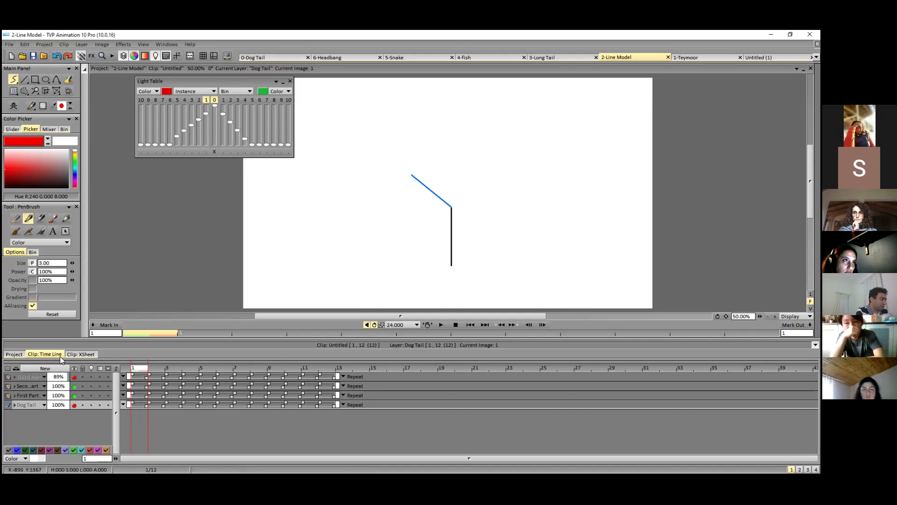
On the First Part layer, sketch a red swing arrow across the black line and a third segment off the blue tip, and undo them.
click(27, 396)
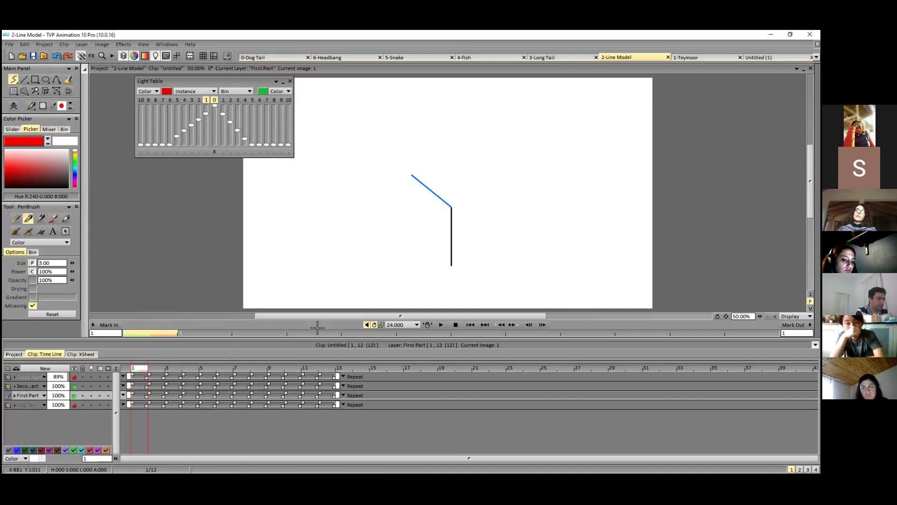
mouse_move(424, 250)
mouse_down()
mouse_move(481, 237)
mouse_move(473, 250)
mouse_up()
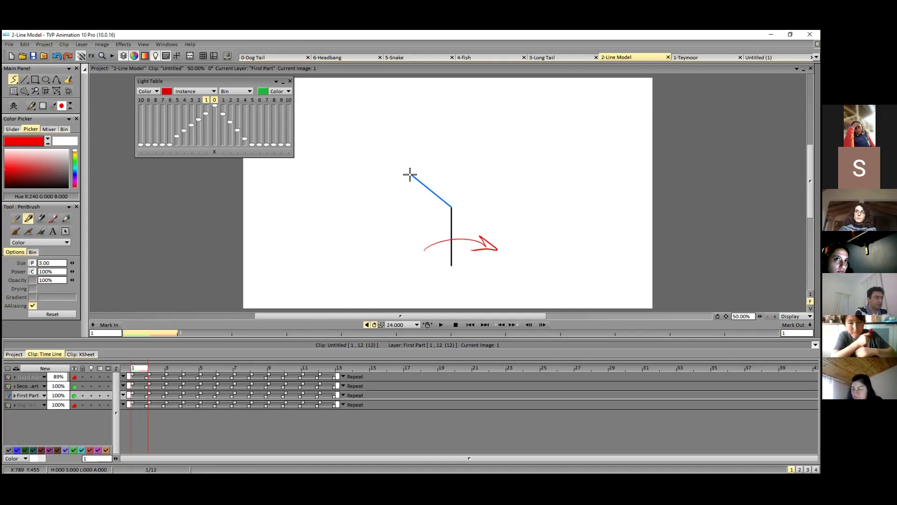
mouse_move(380, 167)
mouse_down()
mouse_move(363, 140)
mouse_move(406, 172)
mouse_up()
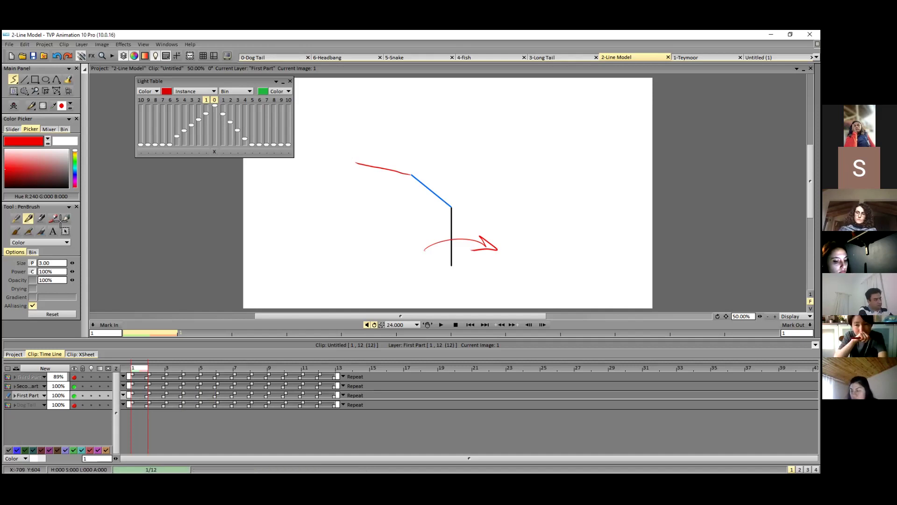
key(ctrl+z)
key(ctrl+z)
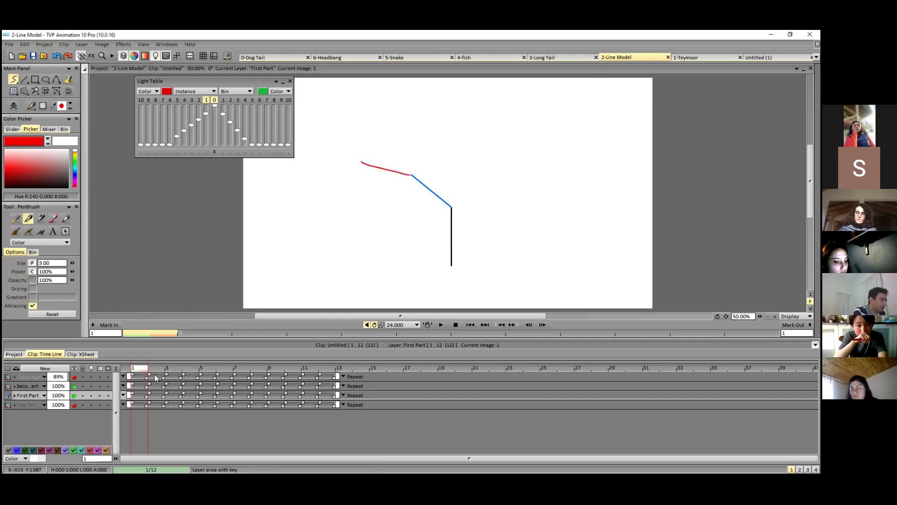
key(ctrl+z)
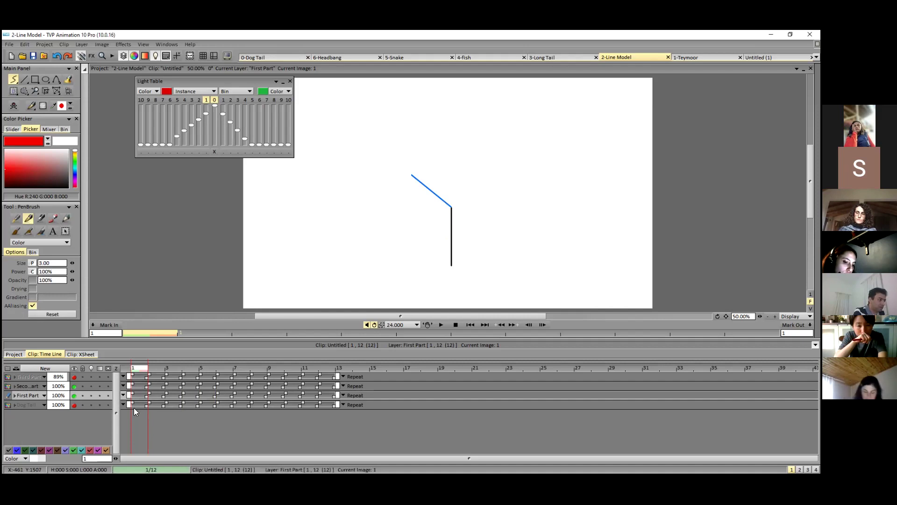
Create a new animation layer with default settings and place it above the Second Part layer.
click(62, 372)
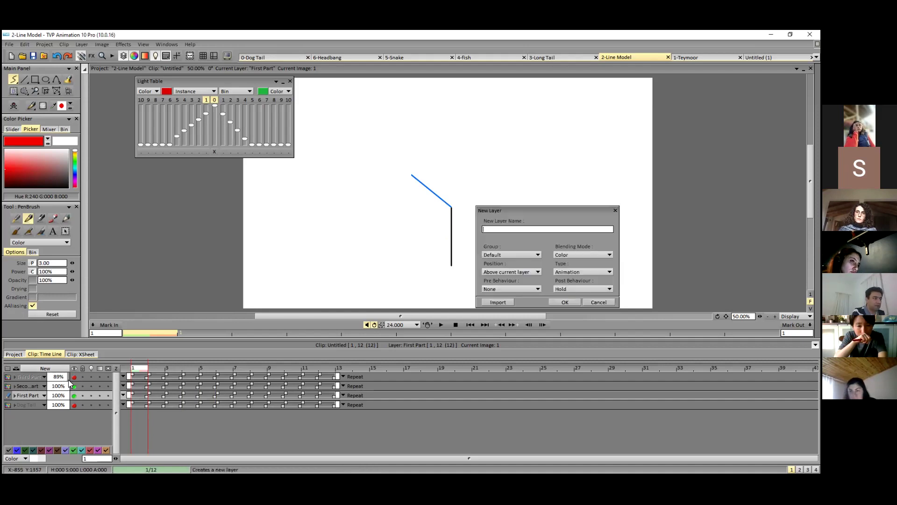
click(565, 302)
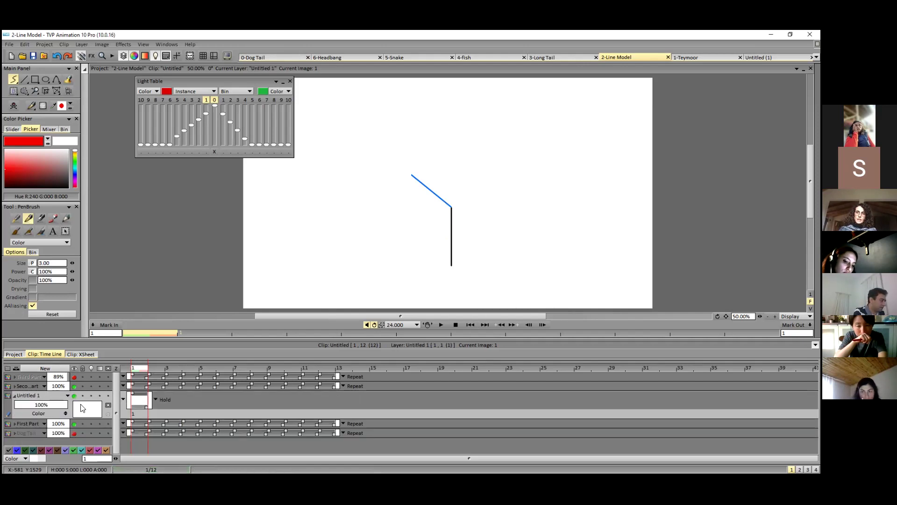
drag(92, 385, 94, 412)
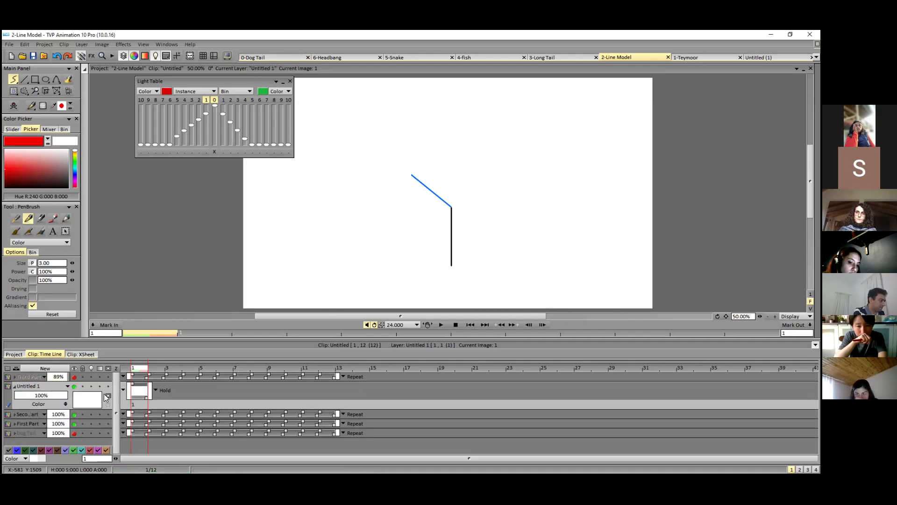
Extend the new layer's image to frame 12 and split it into twelve separate single-frame images.
drag(147, 401, 329, 408)
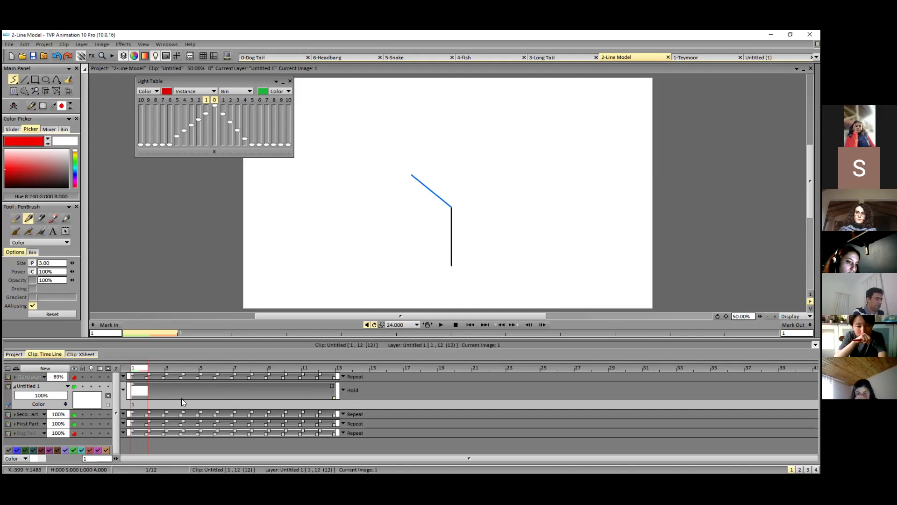
drag(138, 403, 231, 404)
drag(290, 408, 339, 408)
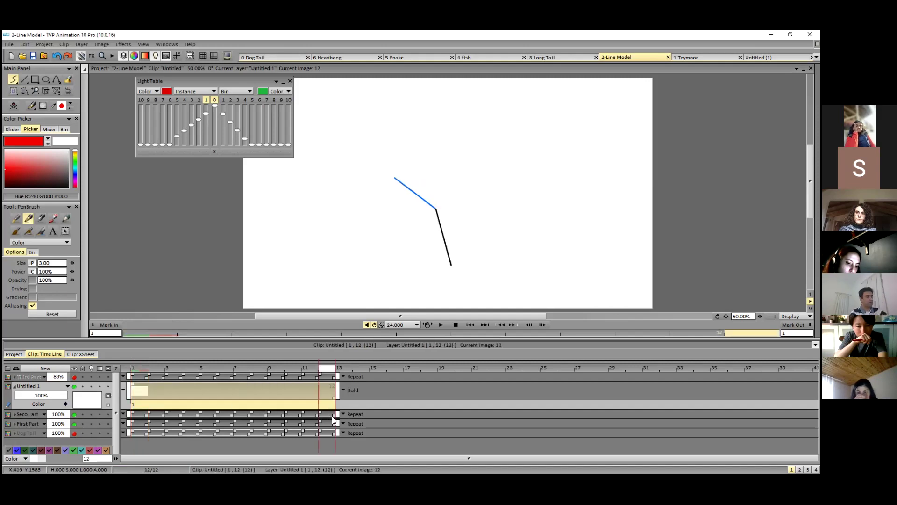
key(ctrl+shift+e)
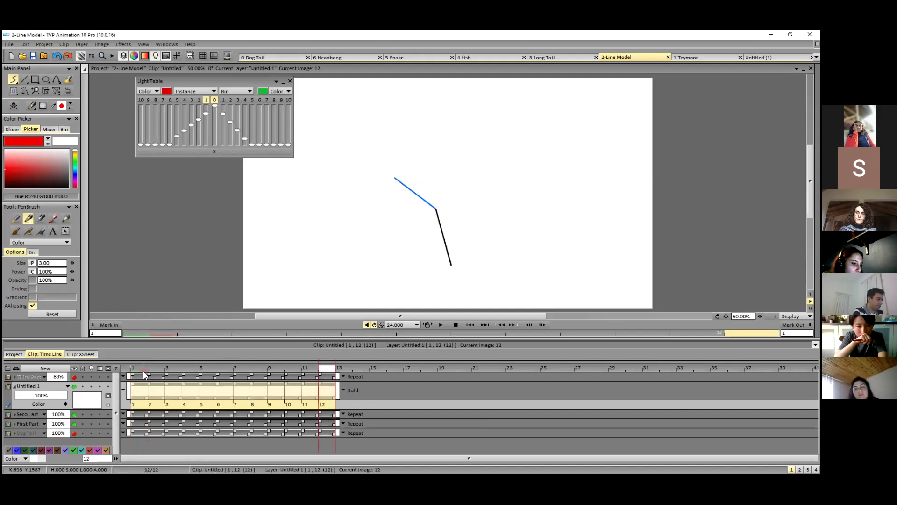
At frame 1 of the new layer, draw a red third segment extending outward from the blue line's tip.
click(143, 371)
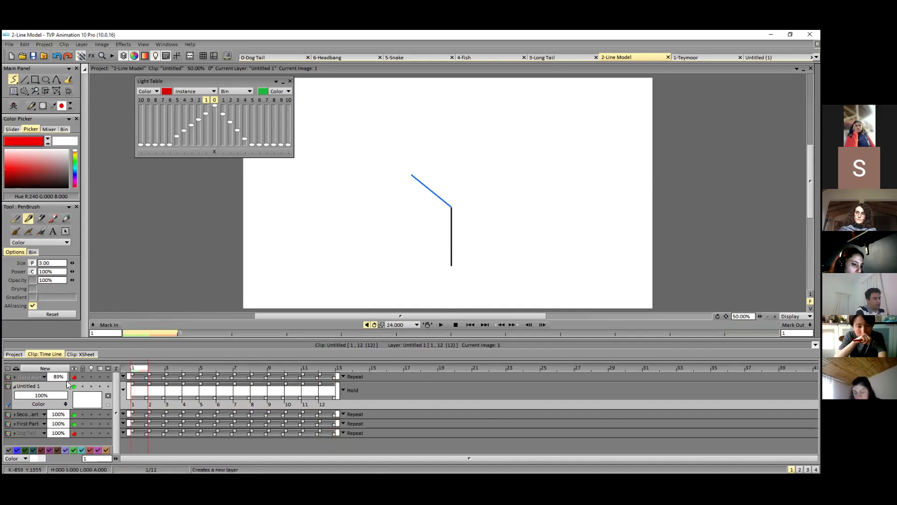
drag(411, 176, 352, 166)
key(ctrl+z)
drag(411, 175, 358, 161)
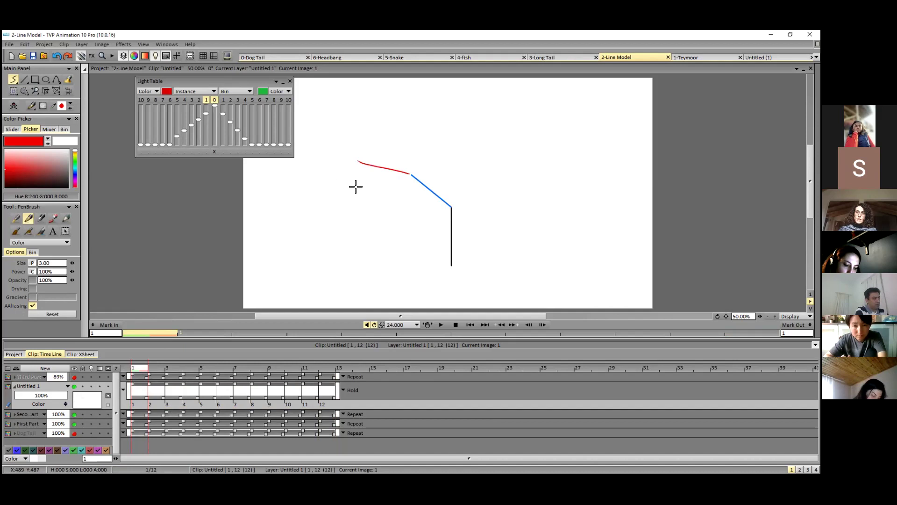
At frame 2, turn on the light table for the First Part, Second Part and new third-segment layers.
click(152, 369)
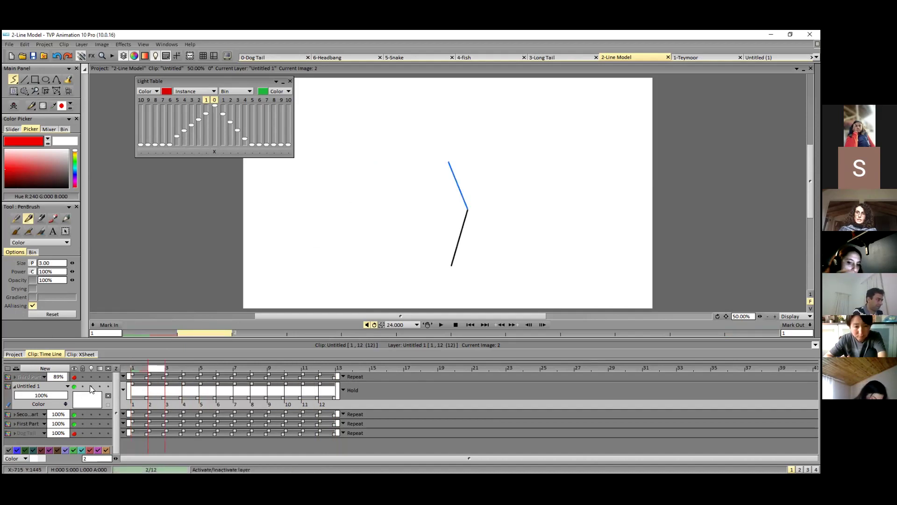
click(91, 425)
click(92, 415)
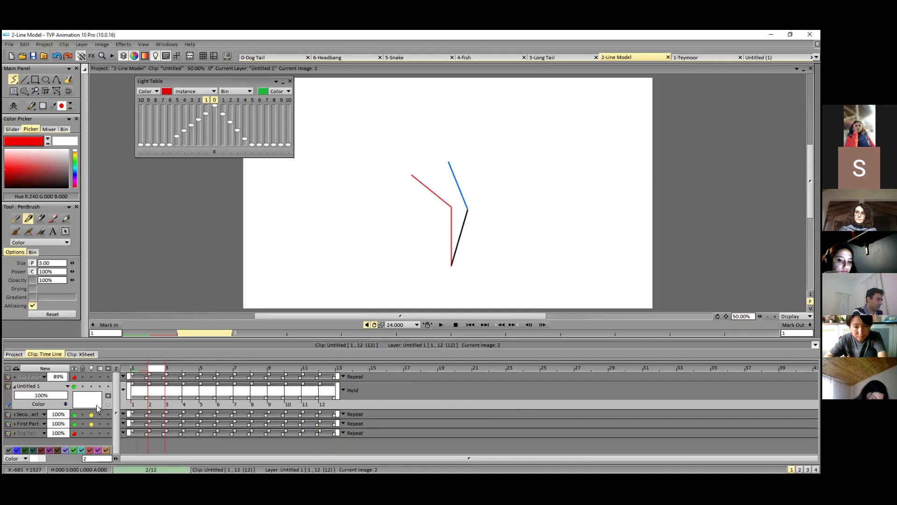
click(91, 386)
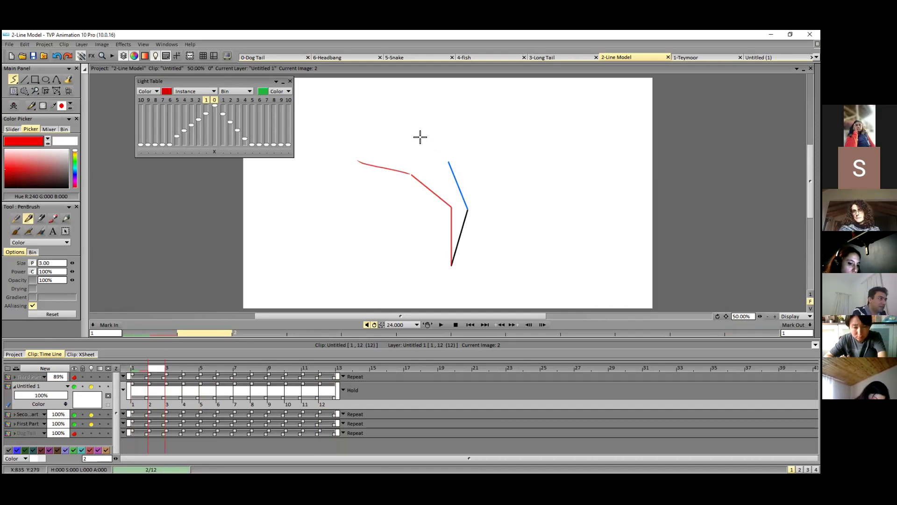
At frame 2, draw the red third segment trailing back up and left from the blue line's tip.
drag(416, 135, 446, 163)
key(ctrl+z)
key(ctrl+shift+z)
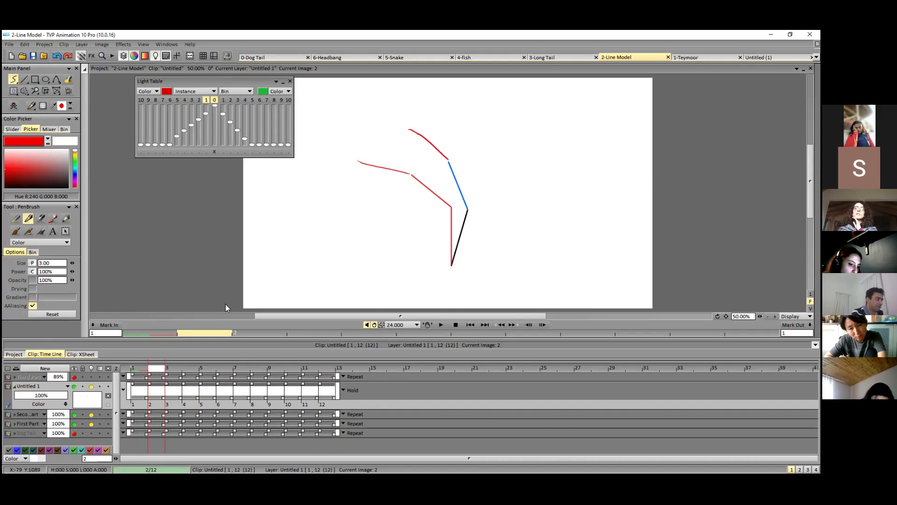
At frame 3, draw the red third segment leaning slightly left above the blue line's tip, redoing the stroke until it fits.
click(174, 367)
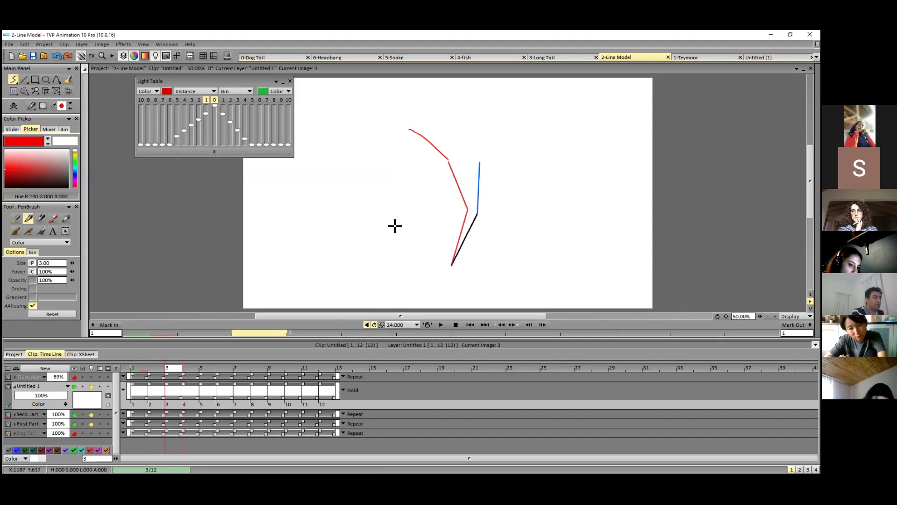
drag(468, 117, 477, 156)
key(ctrl+z)
drag(468, 114, 478, 162)
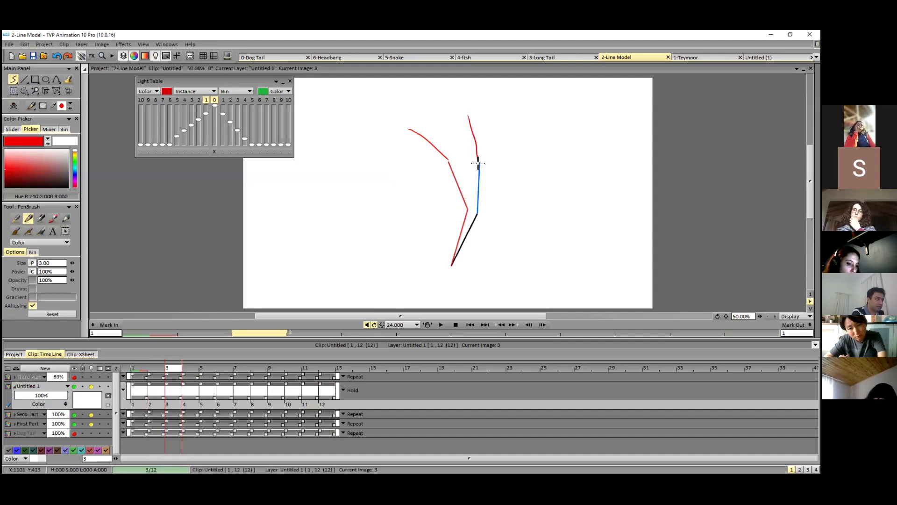
key(ctrl+z)
drag(468, 112, 480, 158)
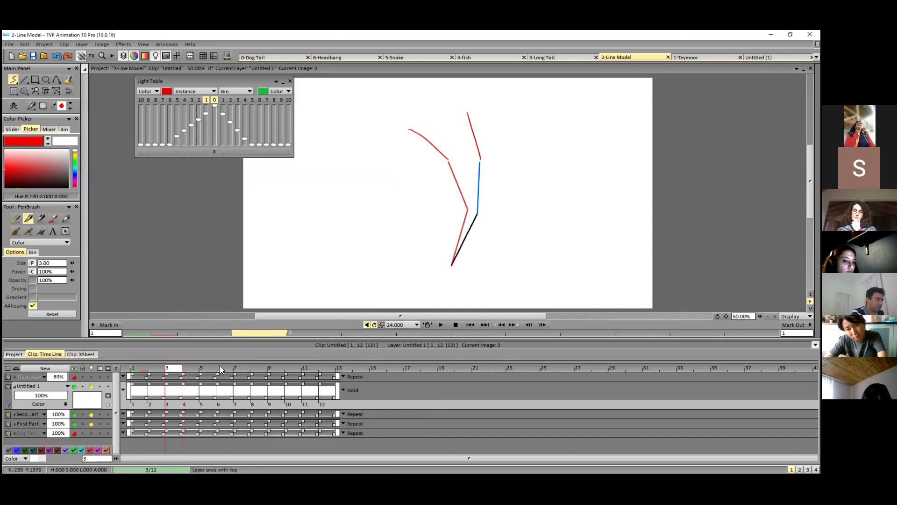
At frame 4, draw the red third segment rising slightly right from the blue line's tip, removing the motion arrow and the first trial stroke.
click(193, 368)
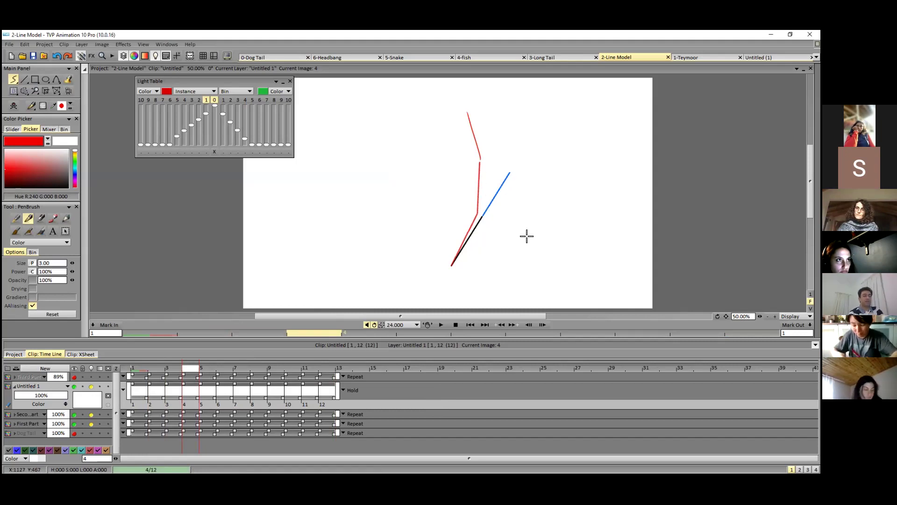
drag(475, 185, 524, 213)
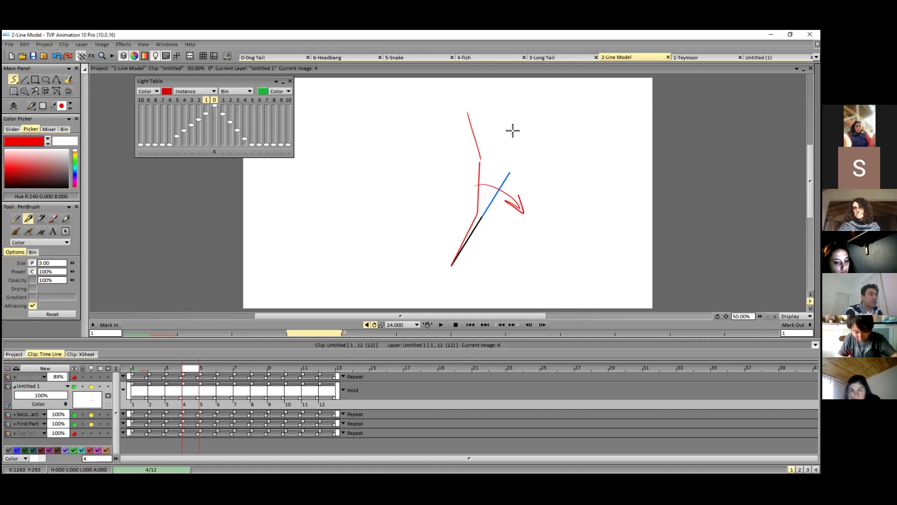
drag(517, 124, 512, 166)
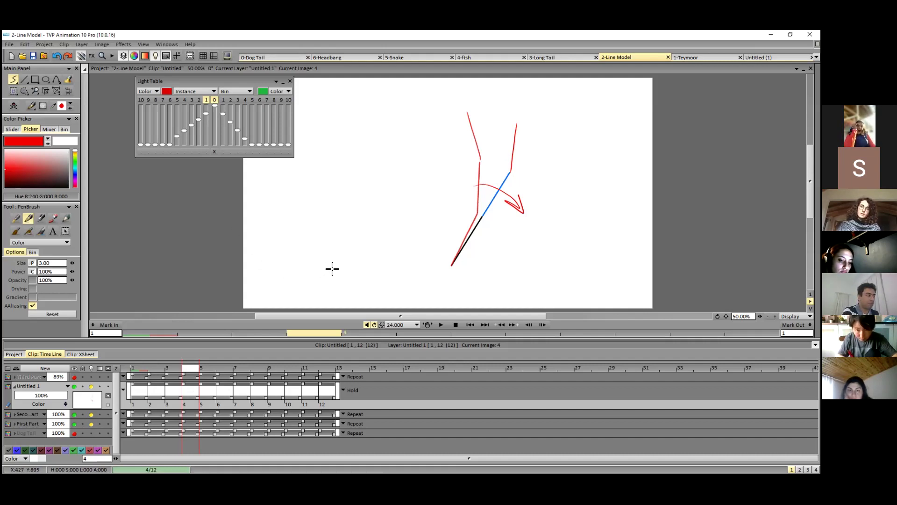
key(ctrl+z)
key(ctrl+z)
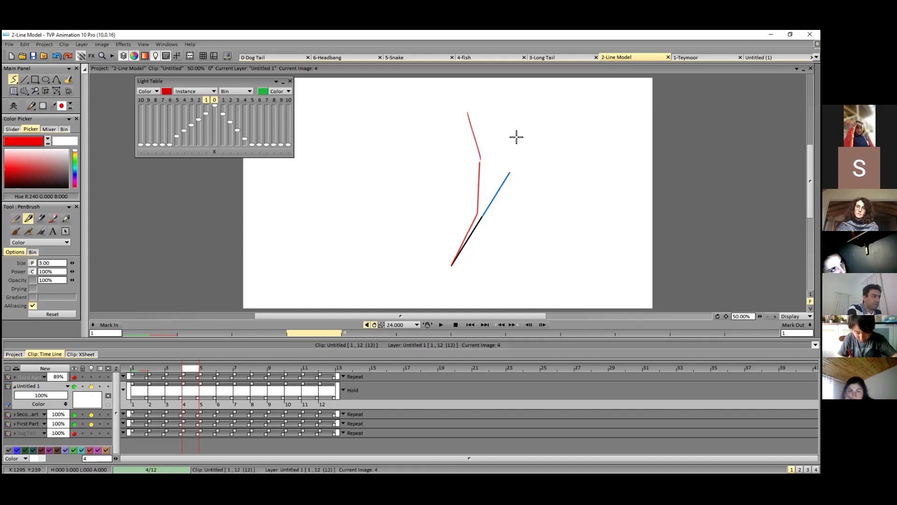
drag(521, 119, 510, 173)
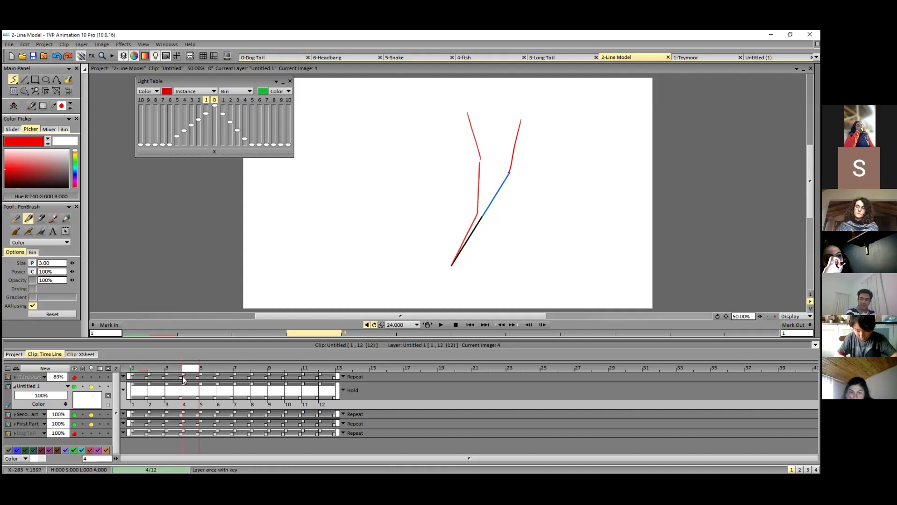
At frame 1, sketch a red C-shaped guide curve below and left of the tail to show its overall bend, and undo it.
drag(154, 368, 127, 367)
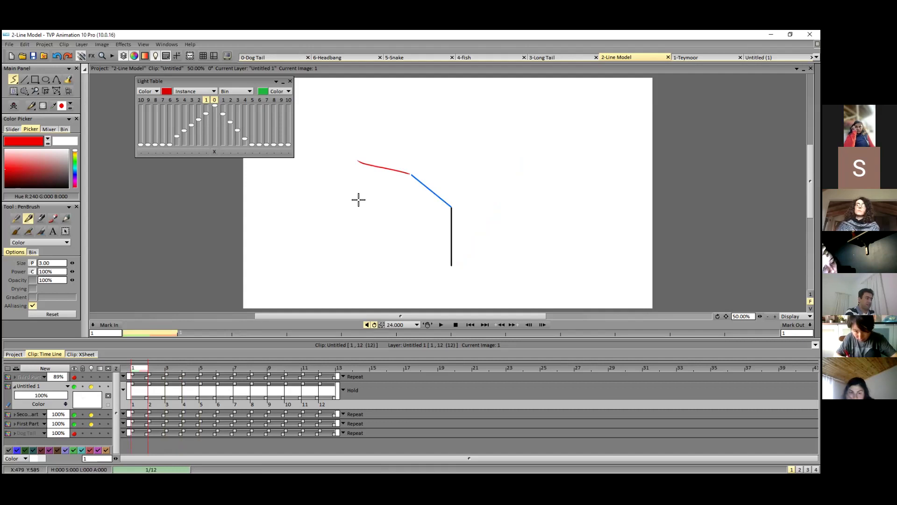
mouse_move(337, 201)
mouse_down()
mouse_move(376, 197)
mouse_move(357, 256)
mouse_up()
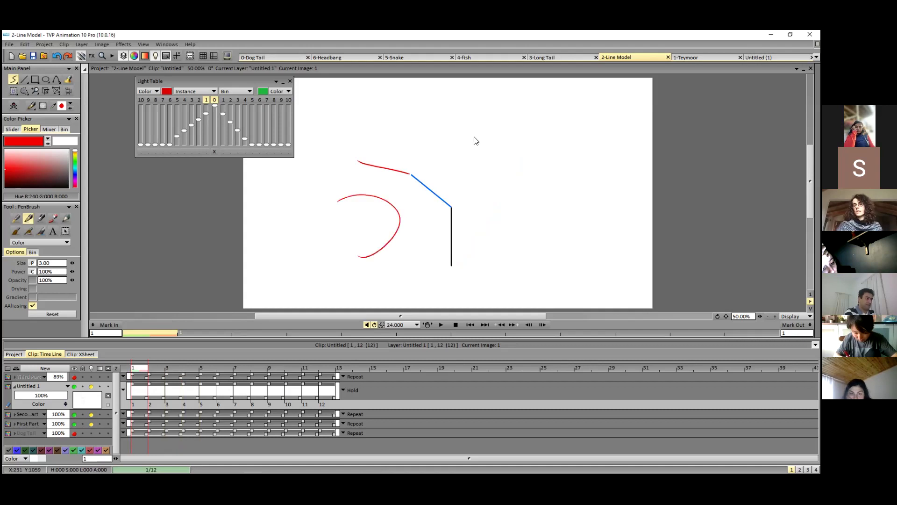
key(Right)
key(Right)
key(Left)
key(Left)
key(ctrl+z)
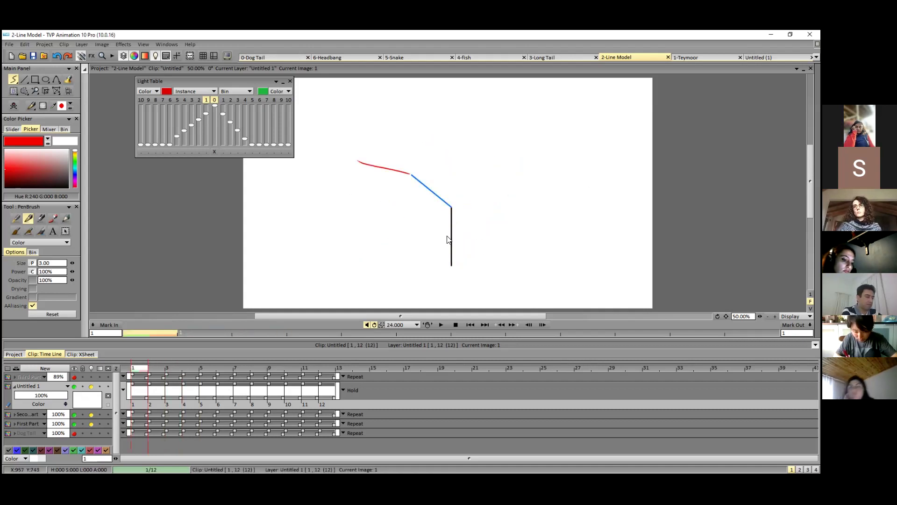
At frame 4, sketch a red guide curve to the right of the tail to show its overall bend, and undo it.
mouse_move(154, 333)
mouse_down()
mouse_move(290, 329)
mouse_move(316, 319)
mouse_up()
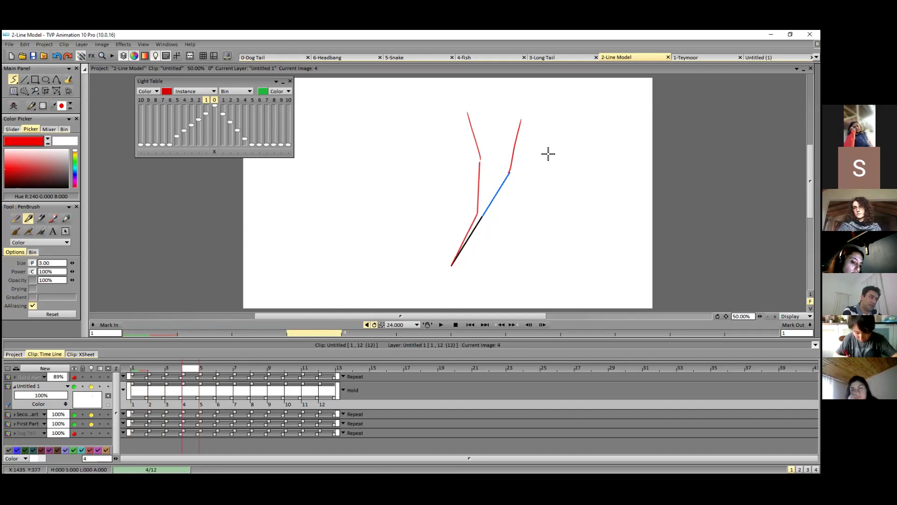
drag(546, 139, 512, 236)
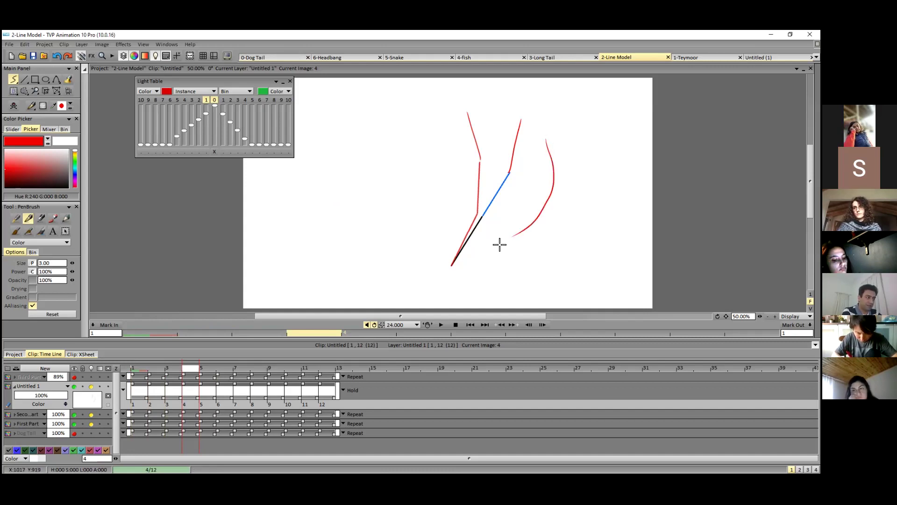
key(ctrl+z)
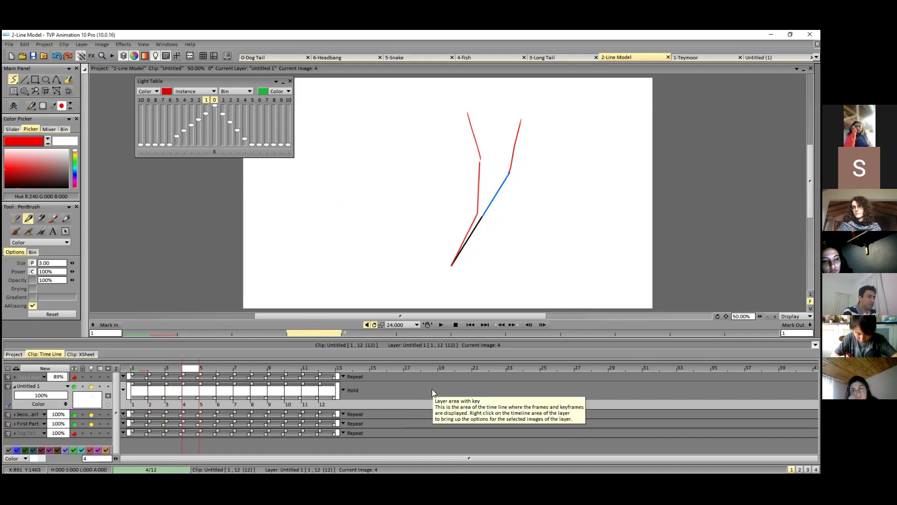
At frame 5, sketch opposing motion arrows, a trial third segment and an S-shaped guide curve around the tail, and undo them all.
key(Right)
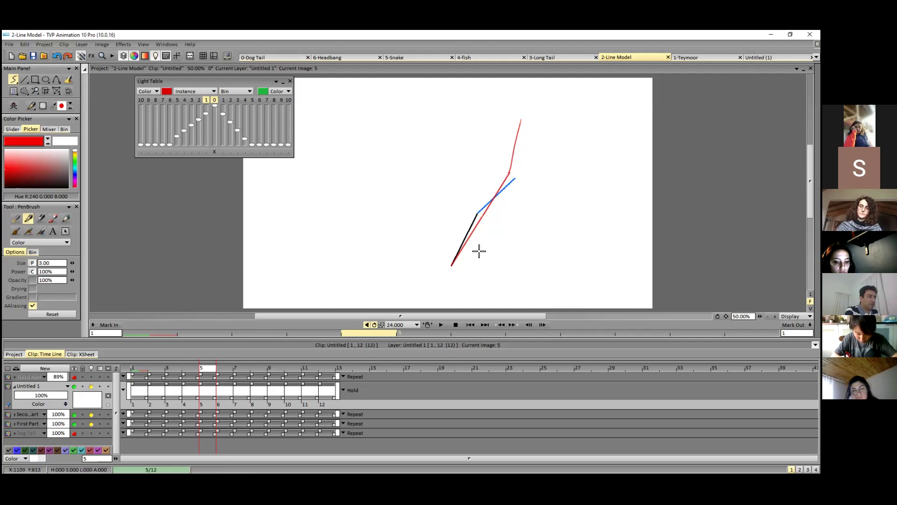
mouse_move(479, 251)
mouse_down()
mouse_move(451, 228)
mouse_move(432, 226)
mouse_move(458, 236)
mouse_up()
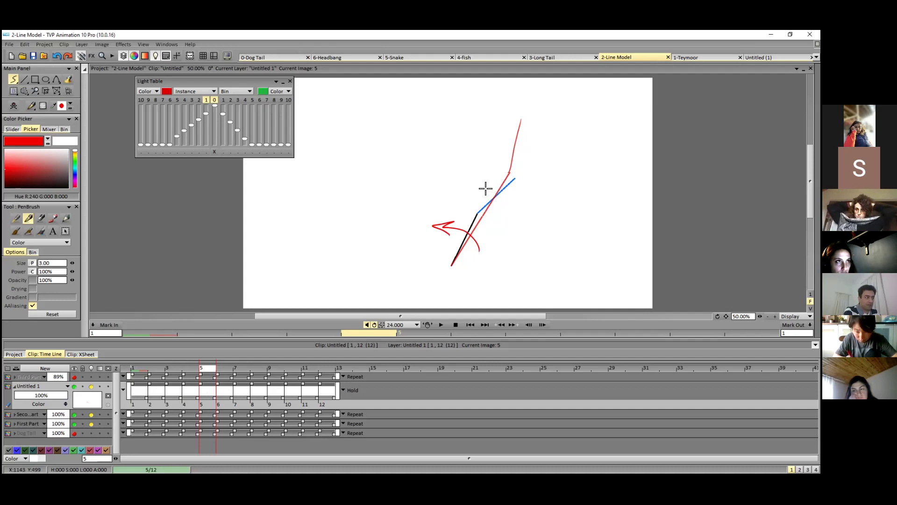
drag(481, 178, 521, 214)
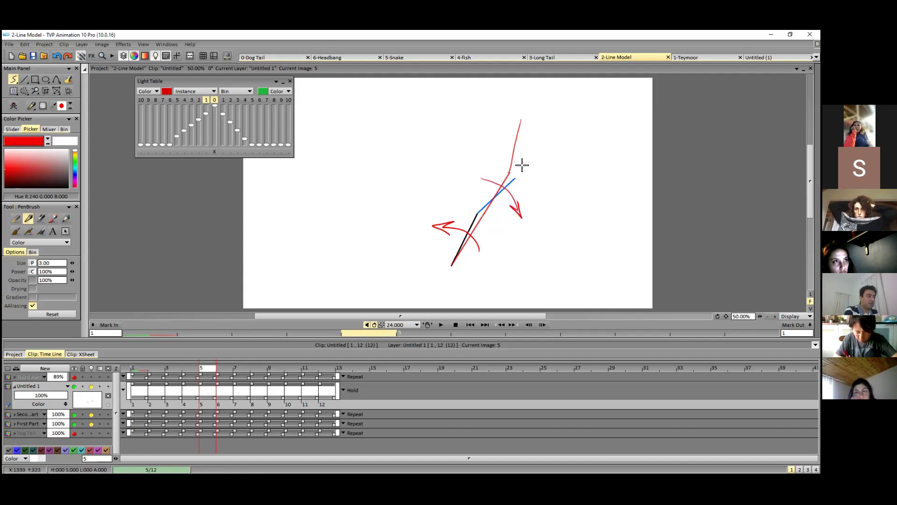
drag(535, 130, 516, 177)
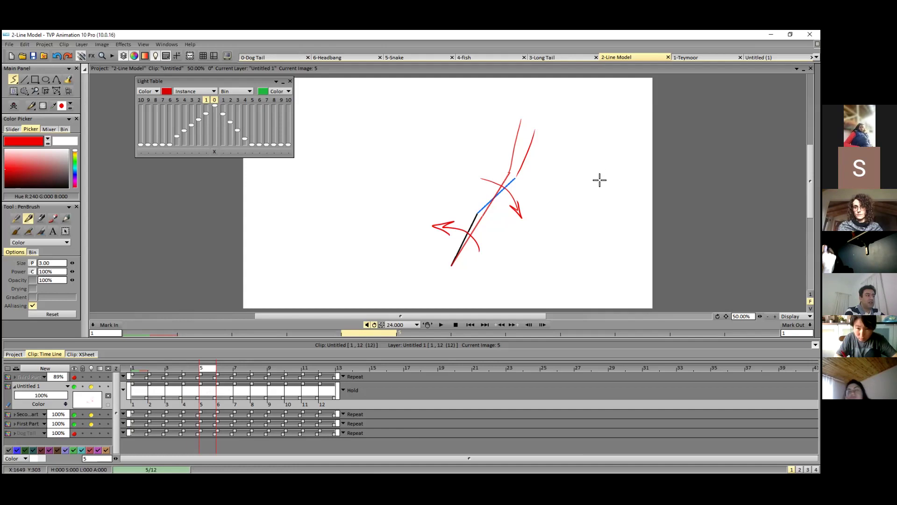
mouse_move(593, 138)
mouse_down()
mouse_move(595, 186)
mouse_move(545, 265)
mouse_up()
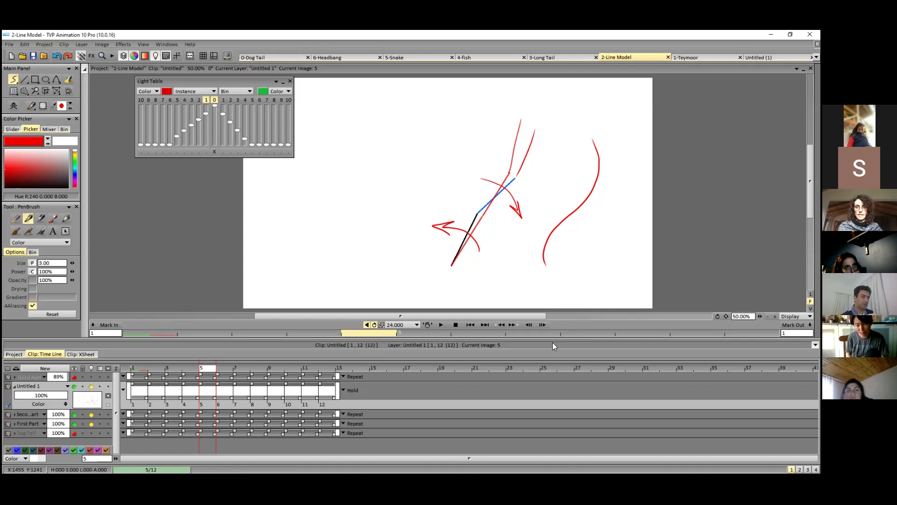
key(ctrl+z)
key(ctrl+z)
key(ctrl+z)
key(ctrl+z)
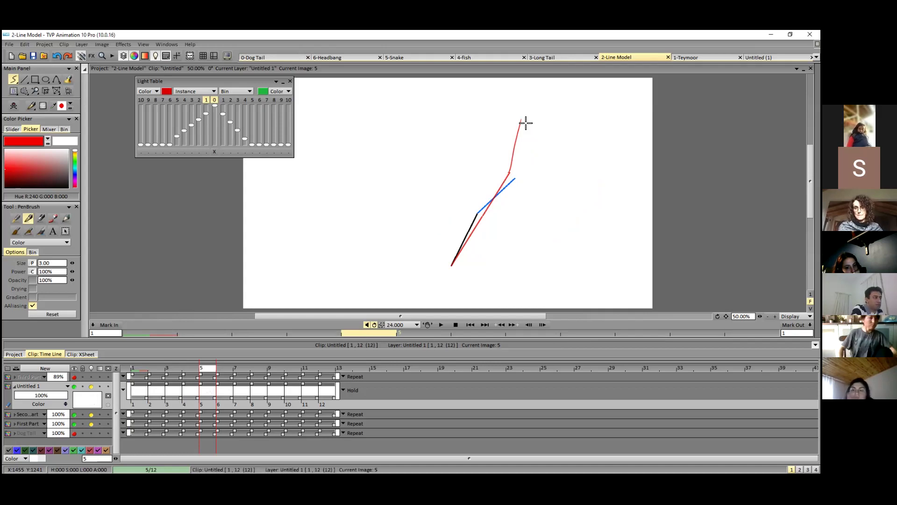
At frame 5, draw the red third segment angled up and right from the blue line's tip, redoing the stroke once.
drag(533, 132, 516, 176)
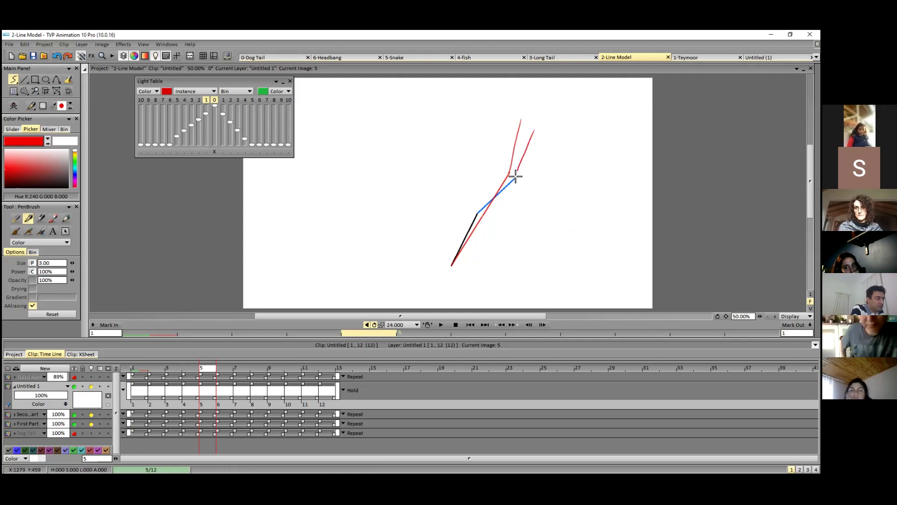
key(ctrl+z)
drag(535, 125, 517, 176)
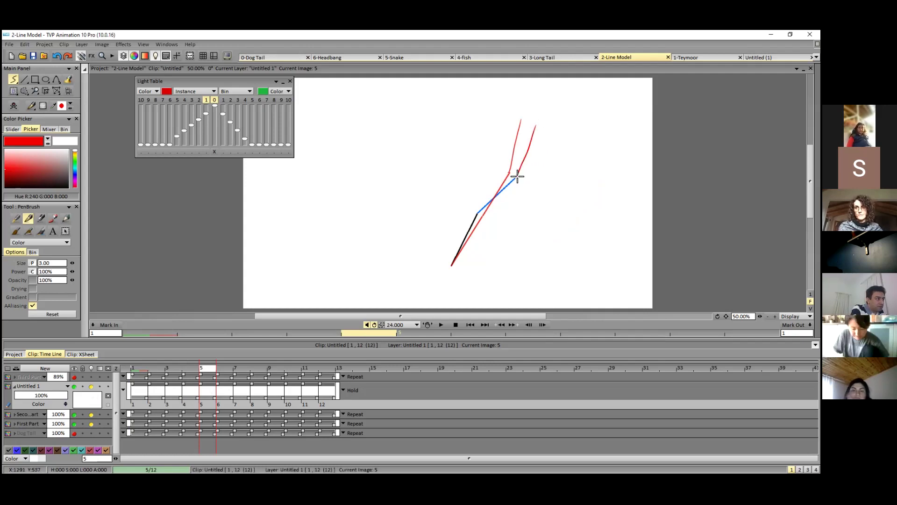
At frame 6, draw the red third segment diagonally up and right from the blue line's tip, clearing the motion arrow and S-shaped guide curve.
click(224, 368)
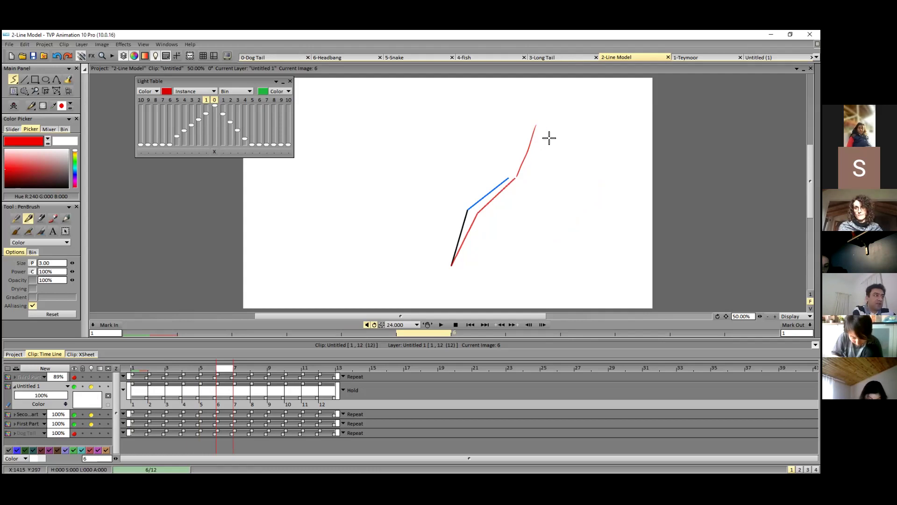
drag(543, 132, 511, 175)
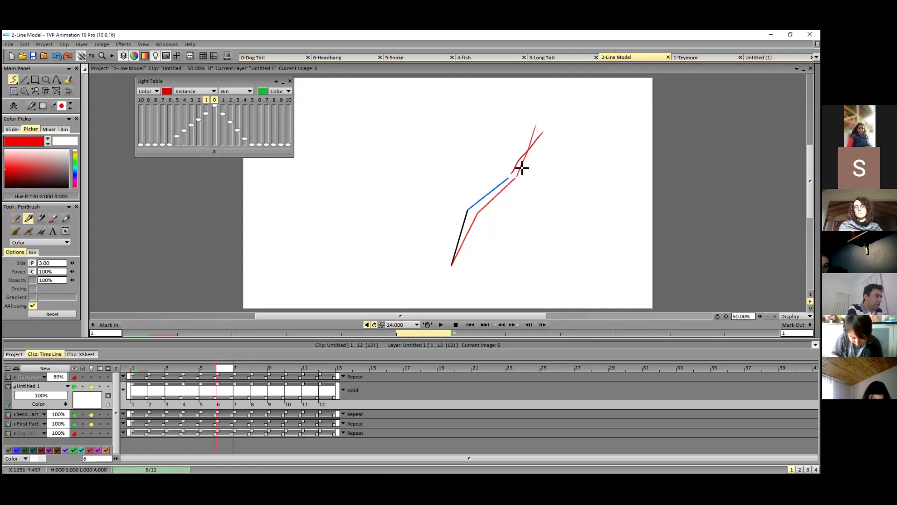
key(ctrl+z)
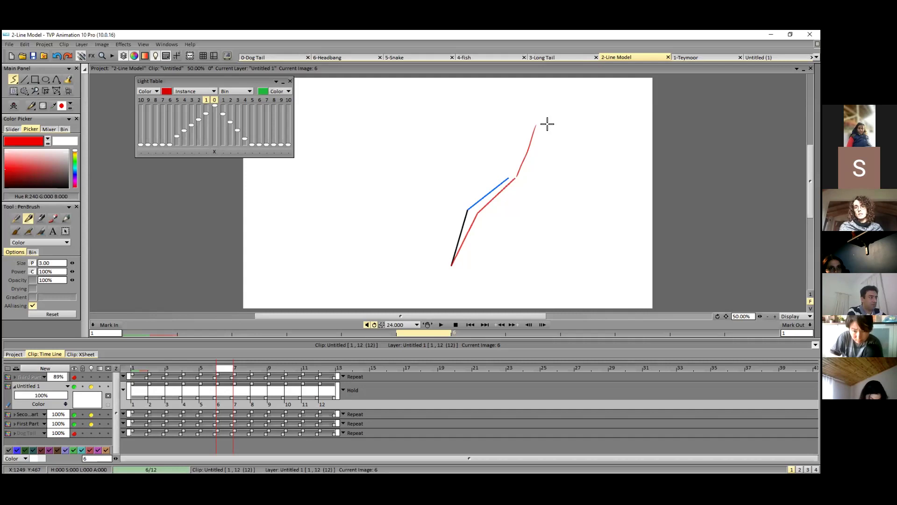
drag(527, 115, 563, 133)
drag(545, 135, 511, 177)
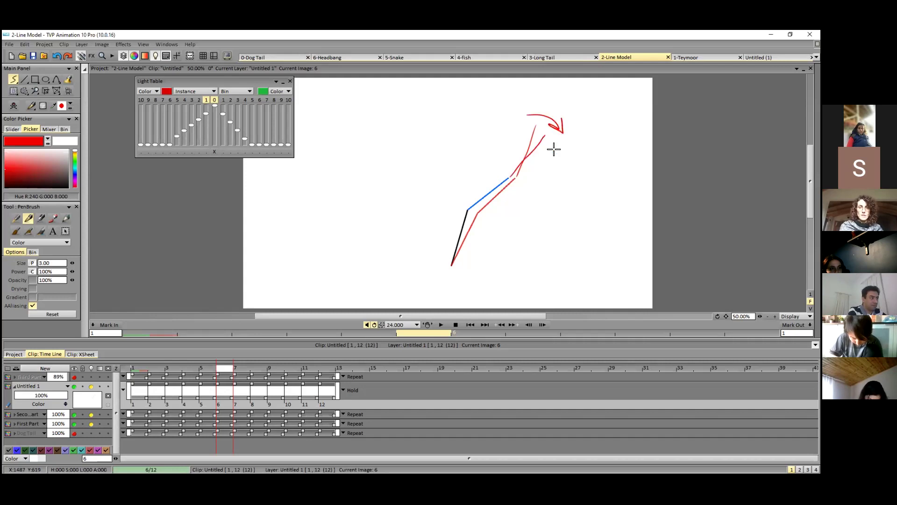
key(ctrl+z)
drag(492, 122, 417, 259)
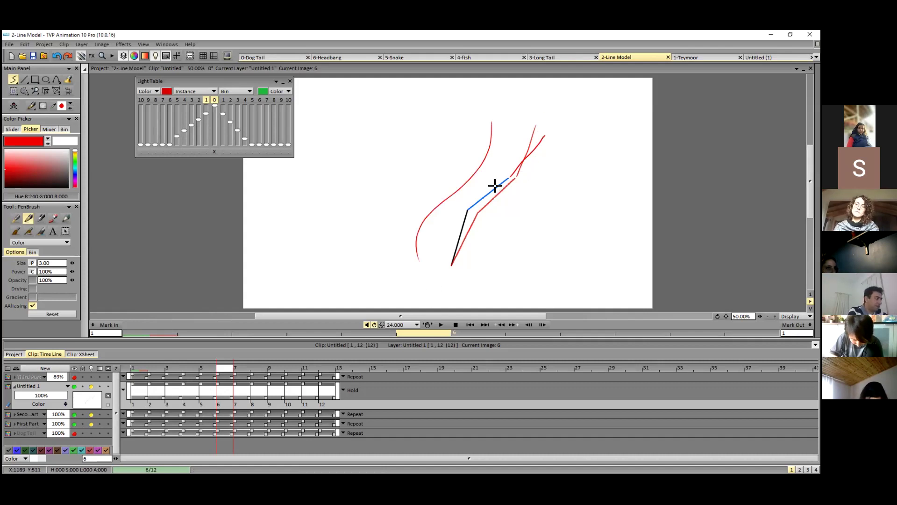
key(ctrl+z)
At frame 7, erase the stray red C-shaped curve from the First Part layer.
key(Right)
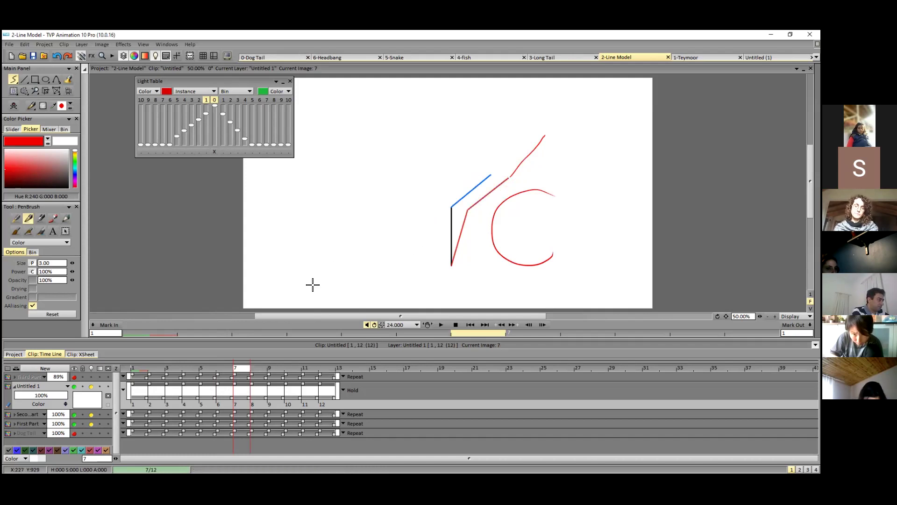
click(74, 423)
click(74, 424)
click(31, 423)
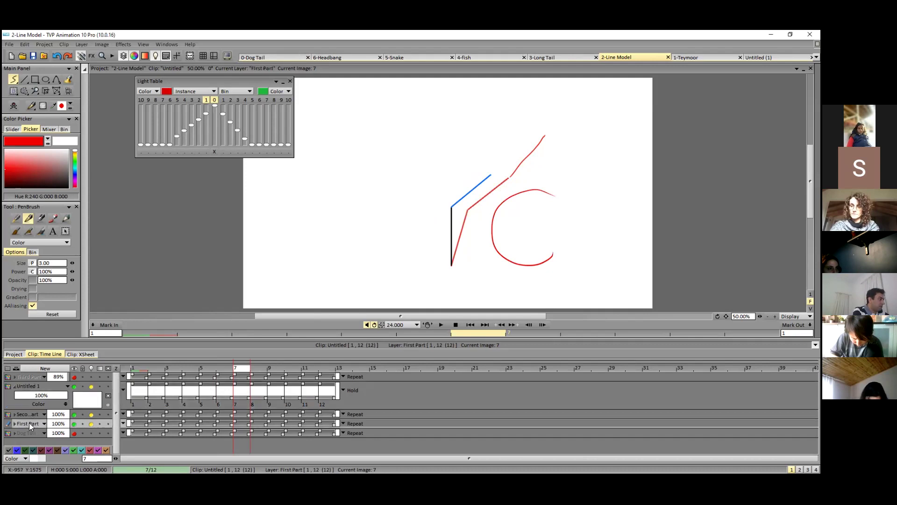
click(65, 218)
mouse_move(547, 194)
mouse_down()
mouse_move(503, 201)
mouse_move(497, 248)
mouse_move(495, 238)
mouse_move(515, 272)
mouse_move(546, 253)
mouse_up()
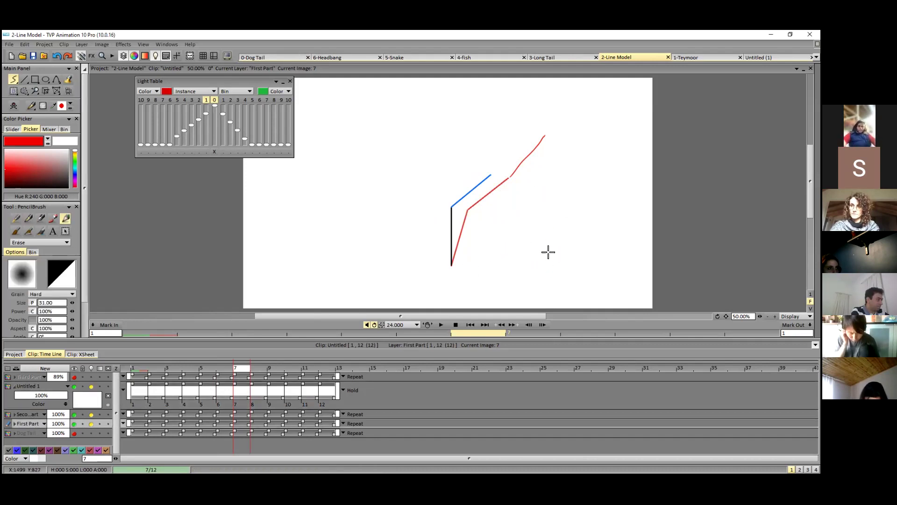
At frame 7 of the Untitled 1 layer, draw the red third segment with the PenBrush, extending right and slightly up from the blue line's tip.
click(88, 405)
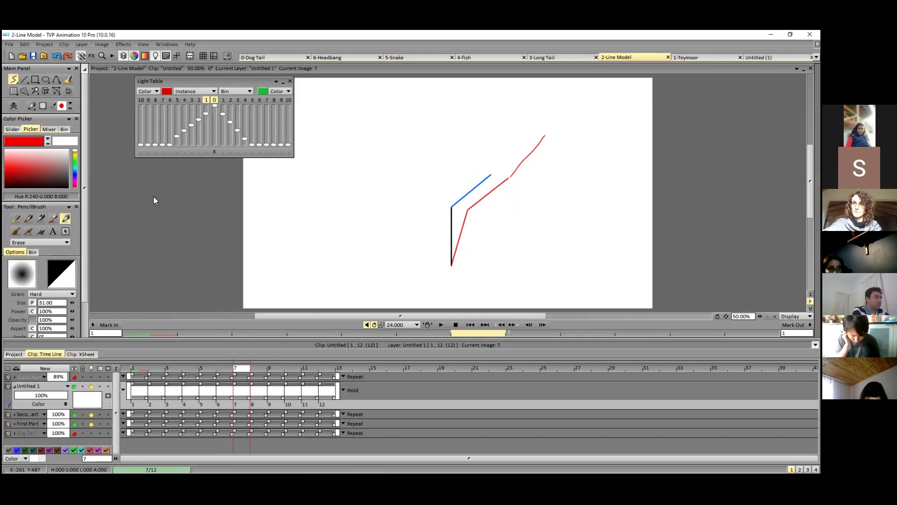
click(28, 218)
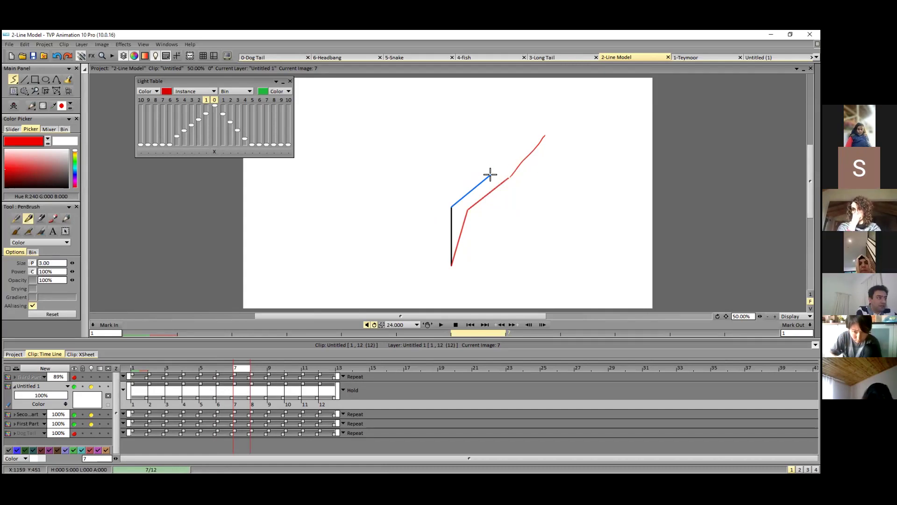
drag(491, 173, 560, 151)
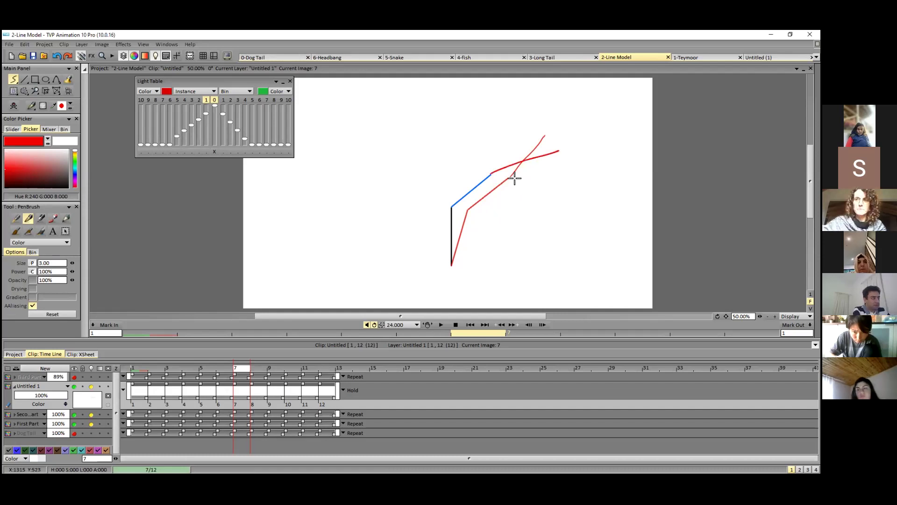
key(ctrl+z)
drag(493, 173, 545, 154)
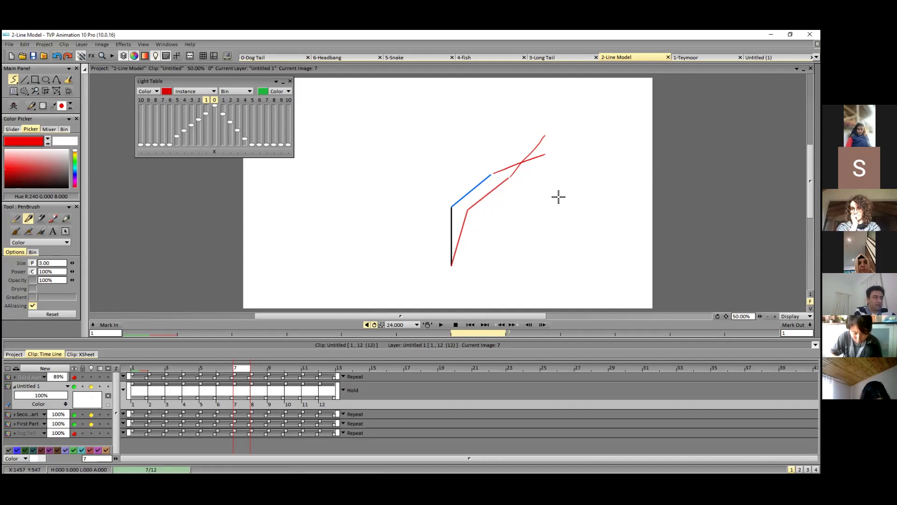
At frame 7, sketch a leftward motion arrow across the blue line and a red C-shaped guide curve below the third segment, redoing the curve.
drag(562, 186, 544, 248)
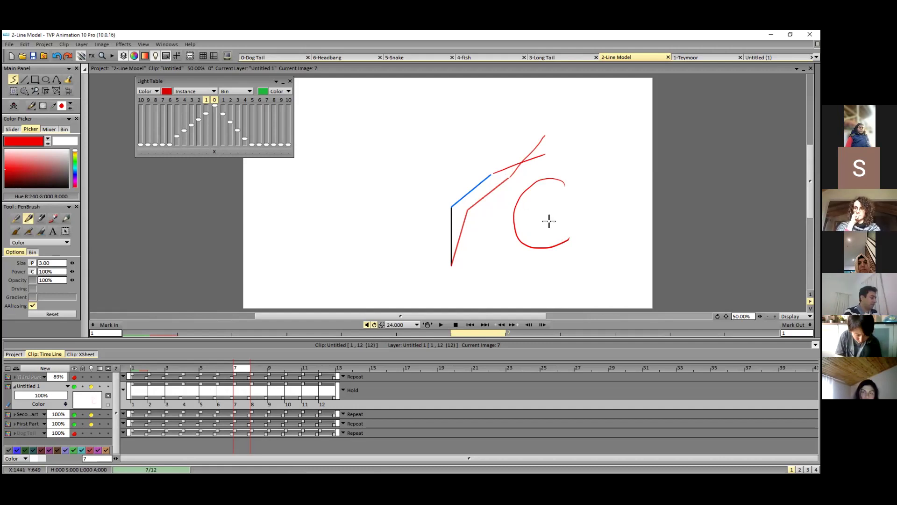
key(ctrl+z)
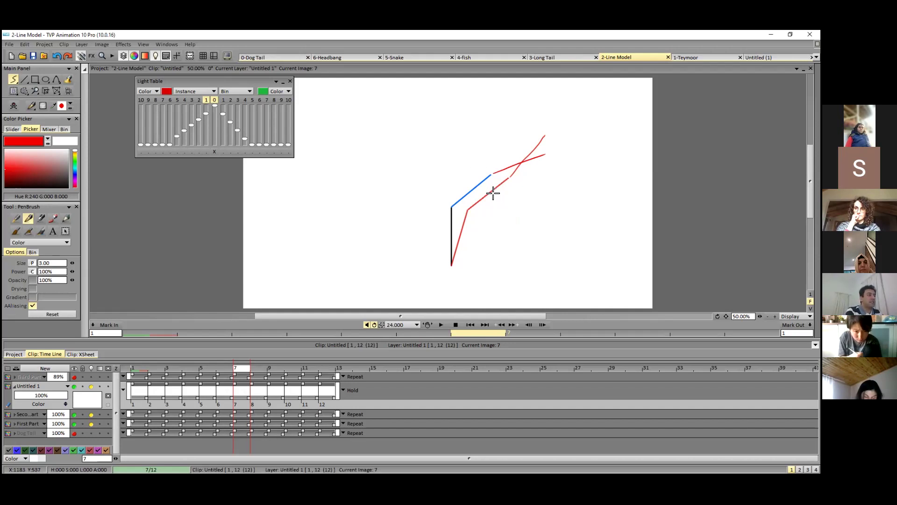
mouse_move(499, 201)
mouse_down()
mouse_move(480, 179)
mouse_move(443, 177)
mouse_up()
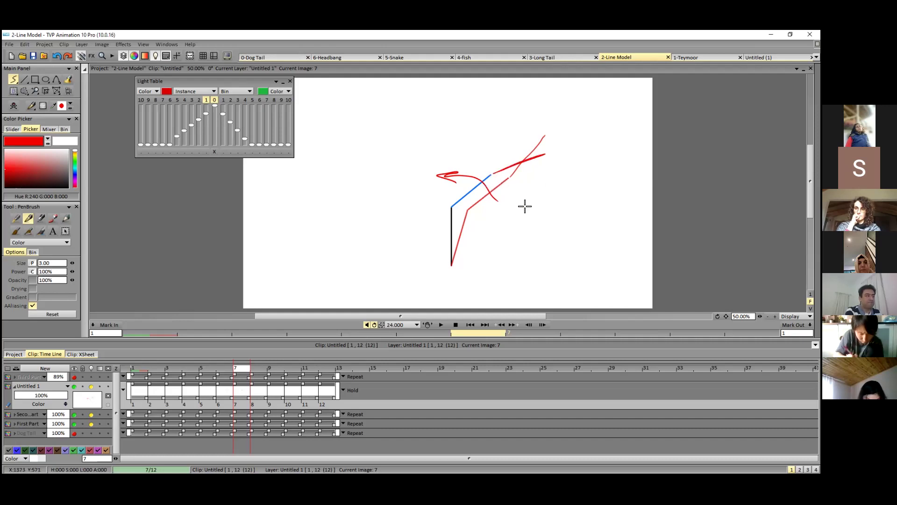
mouse_move(518, 200)
mouse_down()
mouse_move(544, 251)
mouse_move(562, 248)
mouse_up()
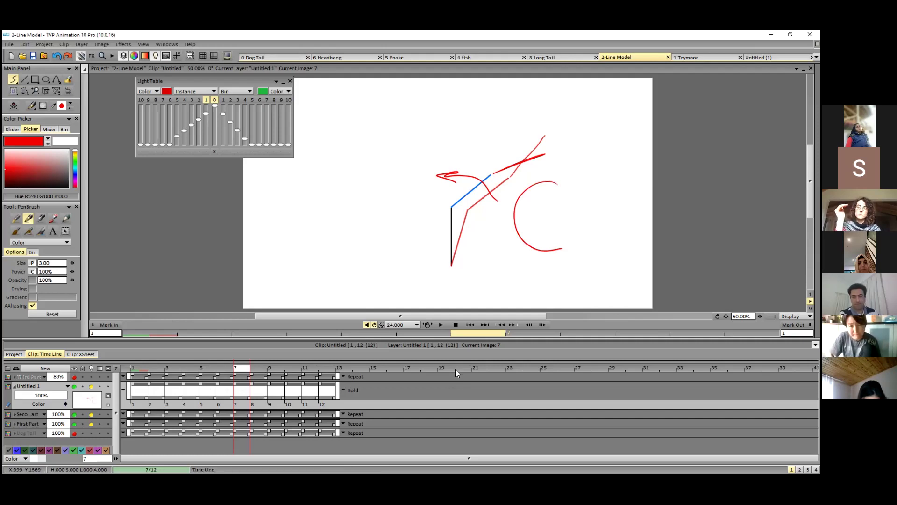
Undo the red C-shaped guide curve and the motion arrow at frame 7, keeping the red third segment.
key(ctrl+z)
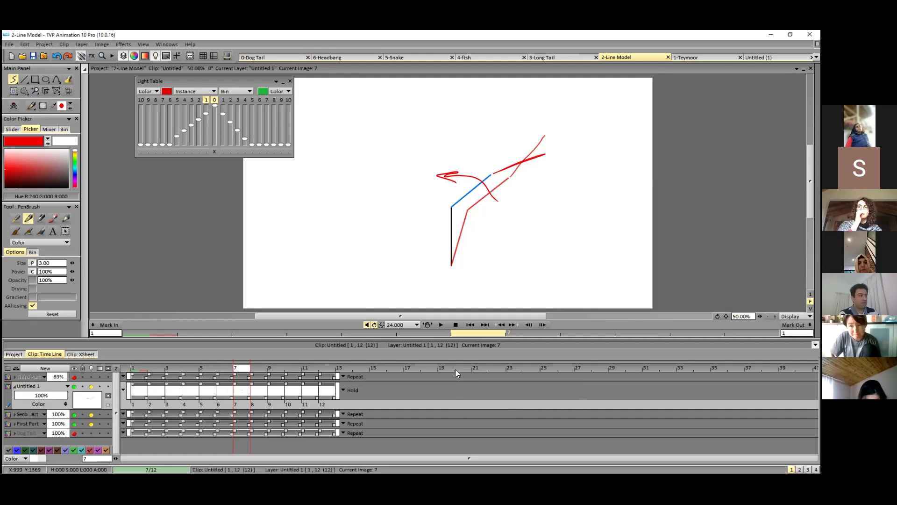
key(ctrl+z)
key(ctrl+z)
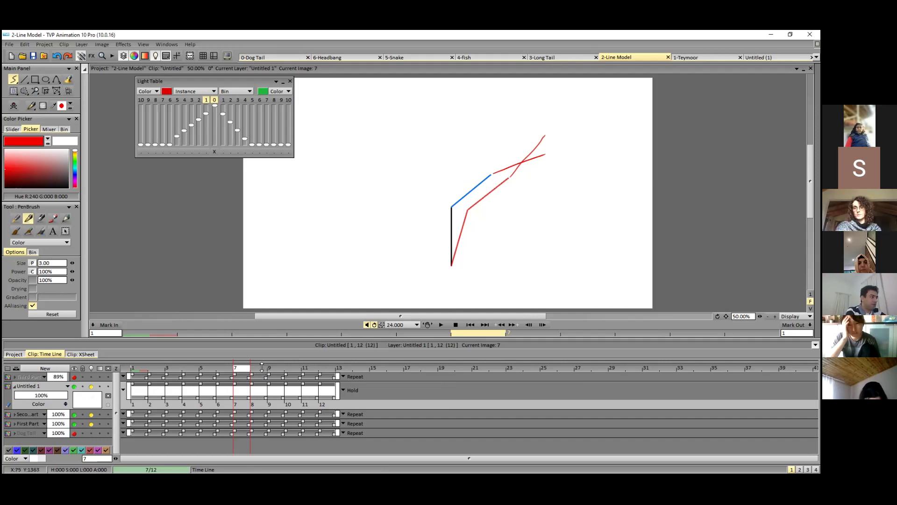
At frame 10, draw the red third segment almost straight up from the blue line's tip, redoing the stroke until it fits.
drag(262, 367, 294, 368)
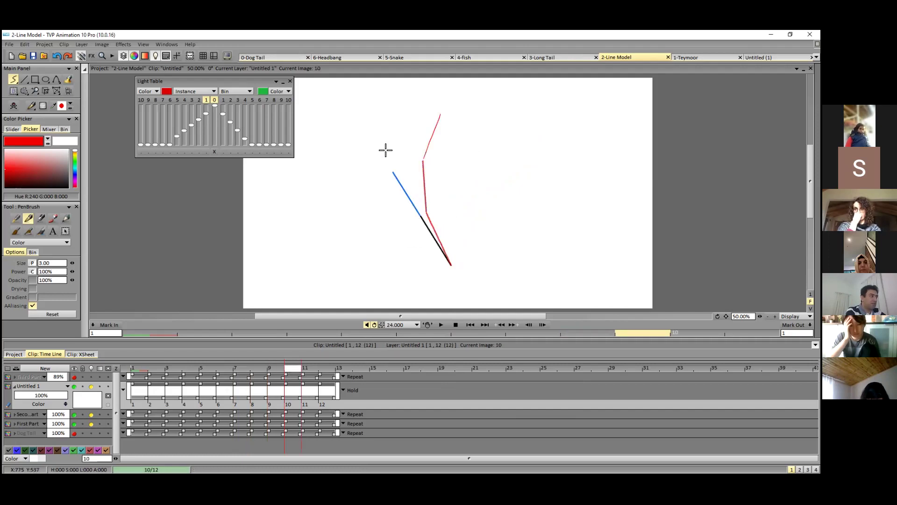
drag(387, 127, 394, 173)
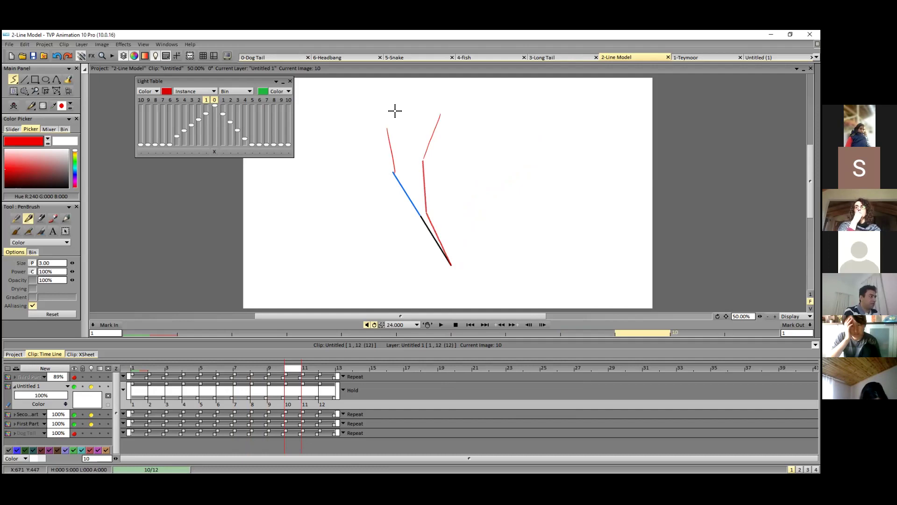
key(ctrl+z)
drag(386, 123, 391, 176)
key(ctrl+z)
drag(386, 122, 391, 175)
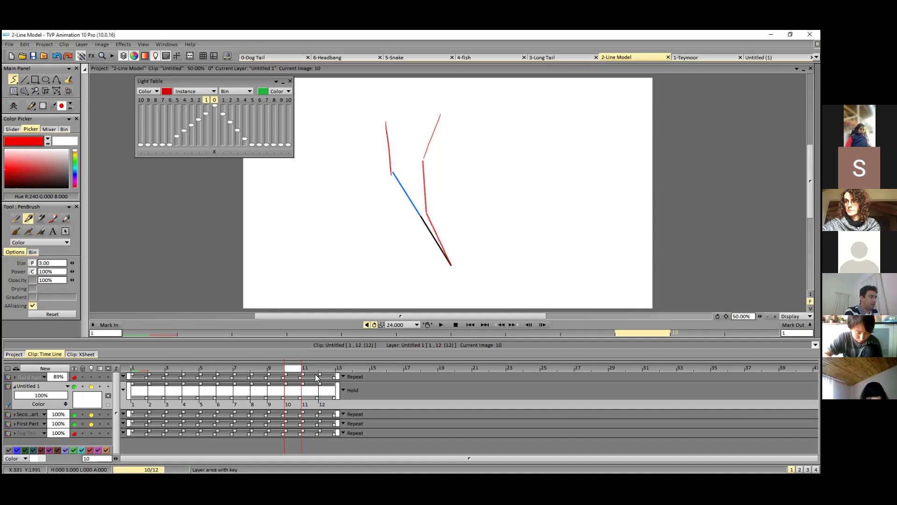
At frames 11 and 12, draw the red third segment up and left from the blue line's tip.
key(Right)
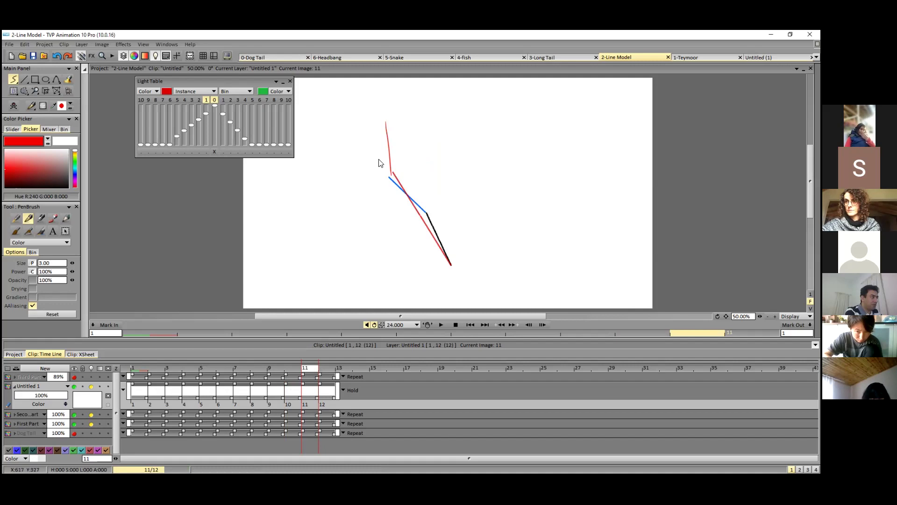
drag(369, 139, 389, 176)
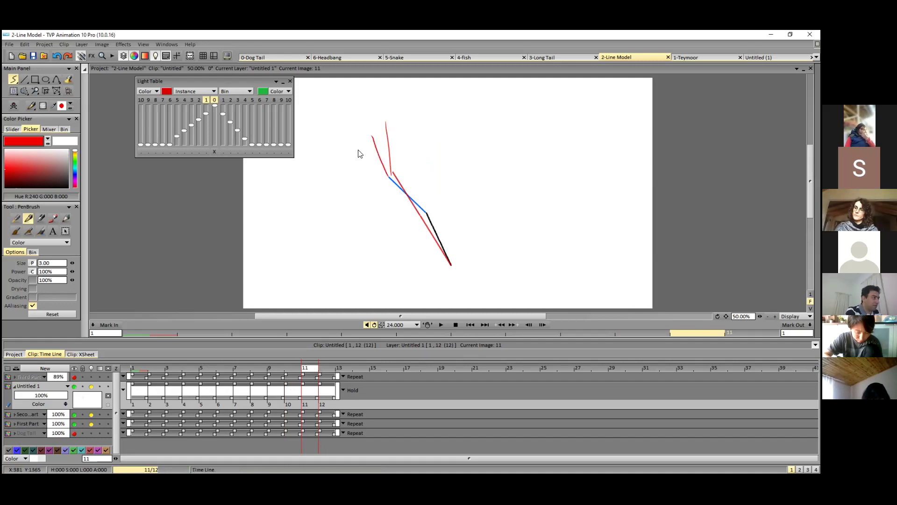
key(Right)
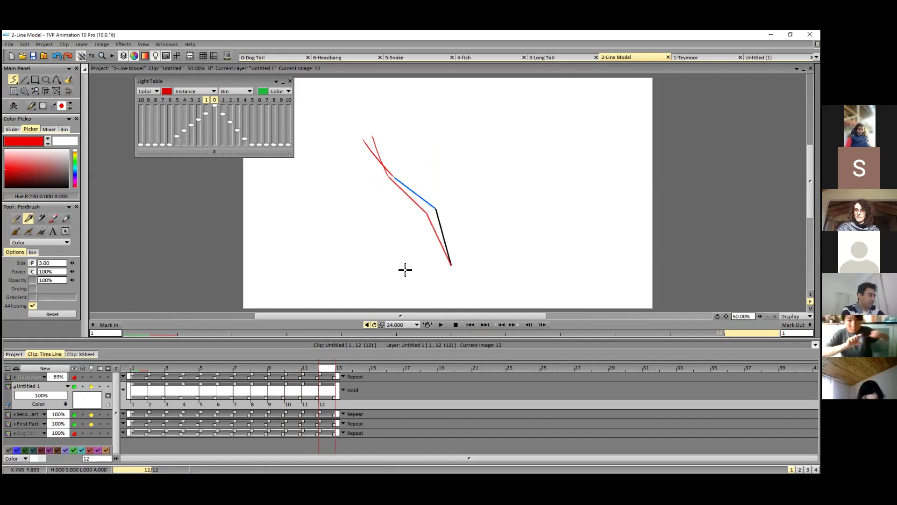
Turn off the light table for the tail layers and preview the line model at 6 fps, stopping at frame 12.
key(ctrl+z)
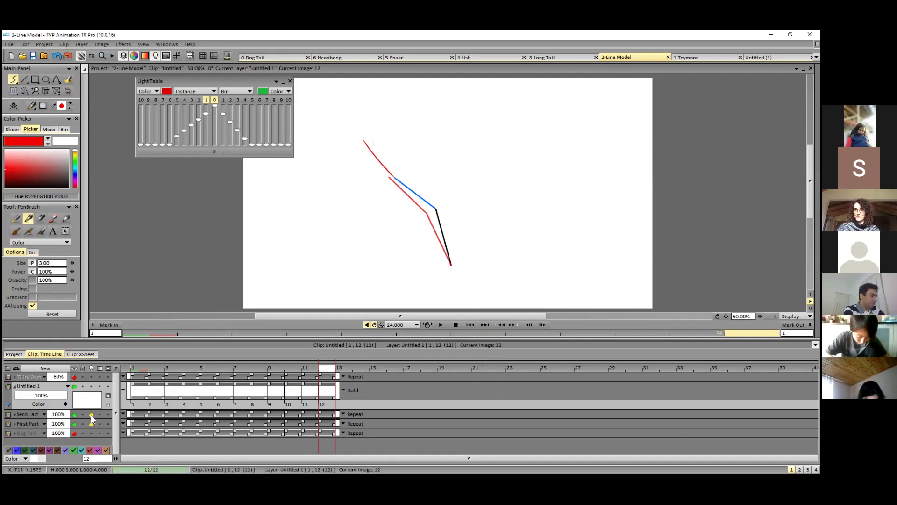
click(441, 324)
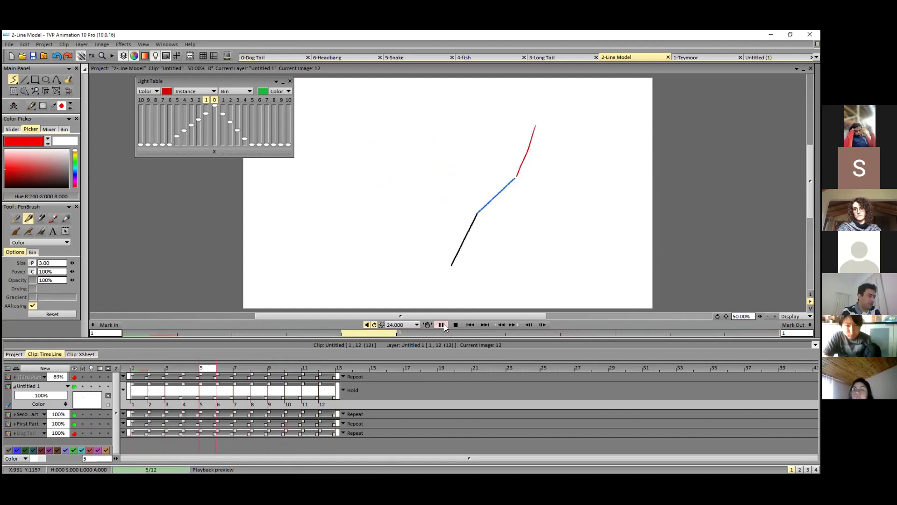
key(space)
click(417, 324)
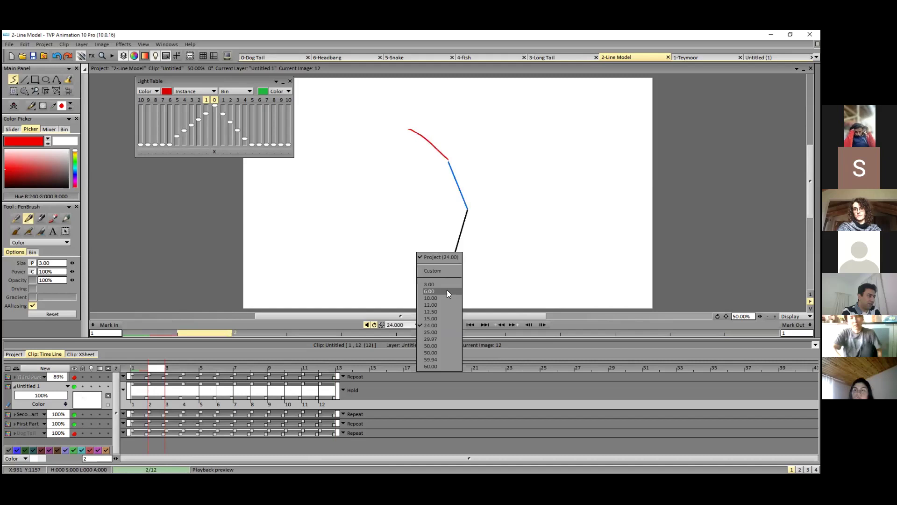
click(447, 289)
click(440, 323)
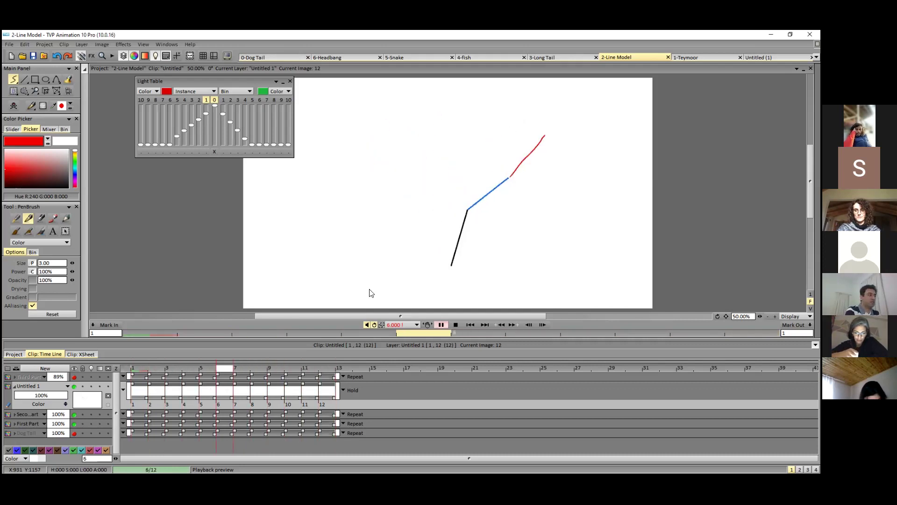
click(323, 368)
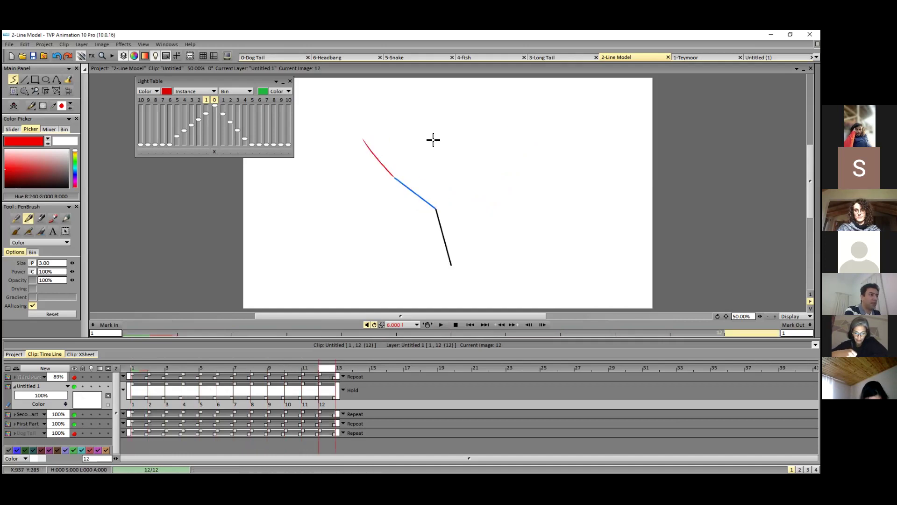
Switch to the 3-Long Tail project and preview its tail animation at 10 fps.
click(571, 57)
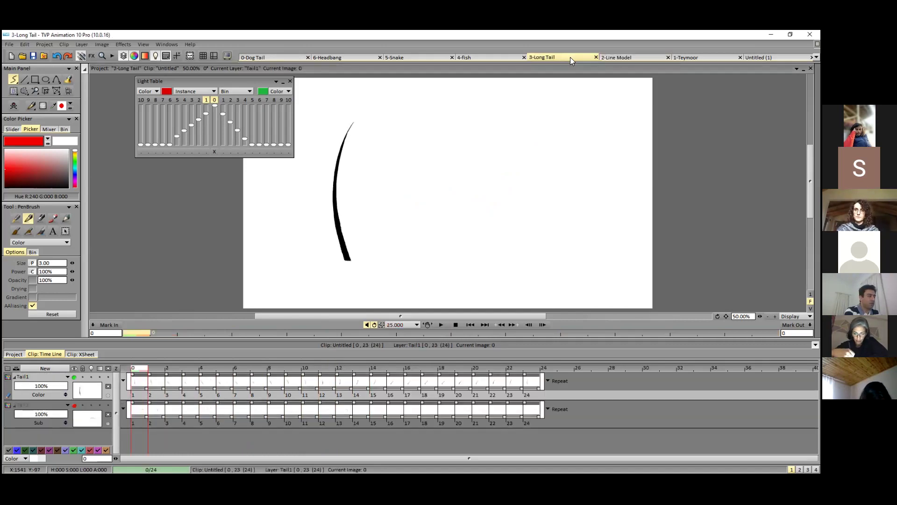
drag(440, 243, 442, 259)
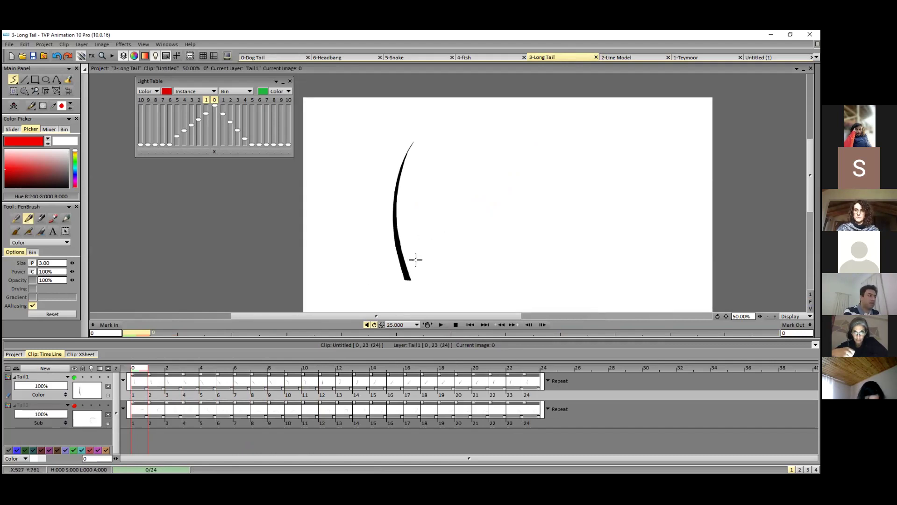
click(442, 326)
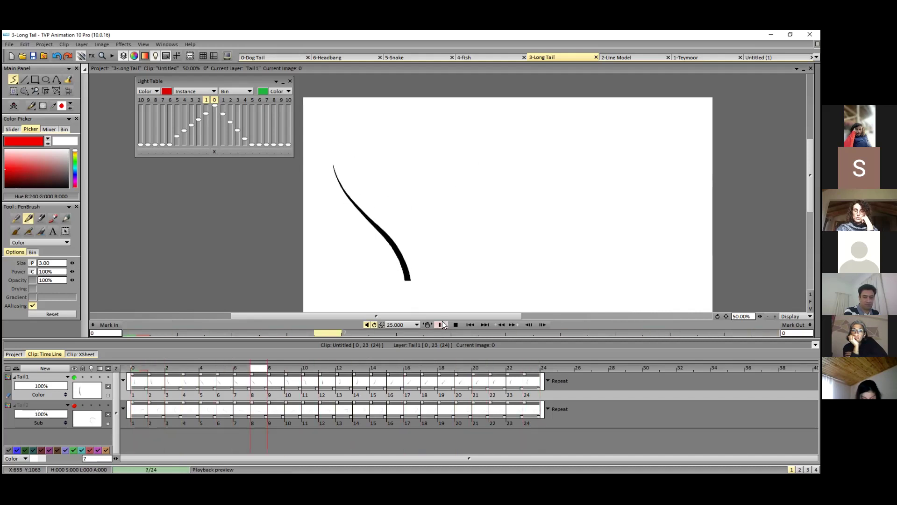
click(406, 324)
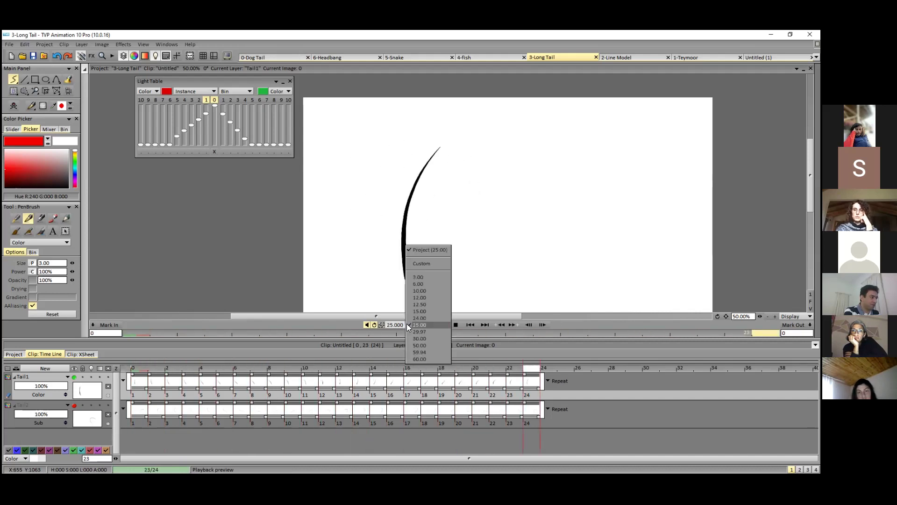
click(426, 290)
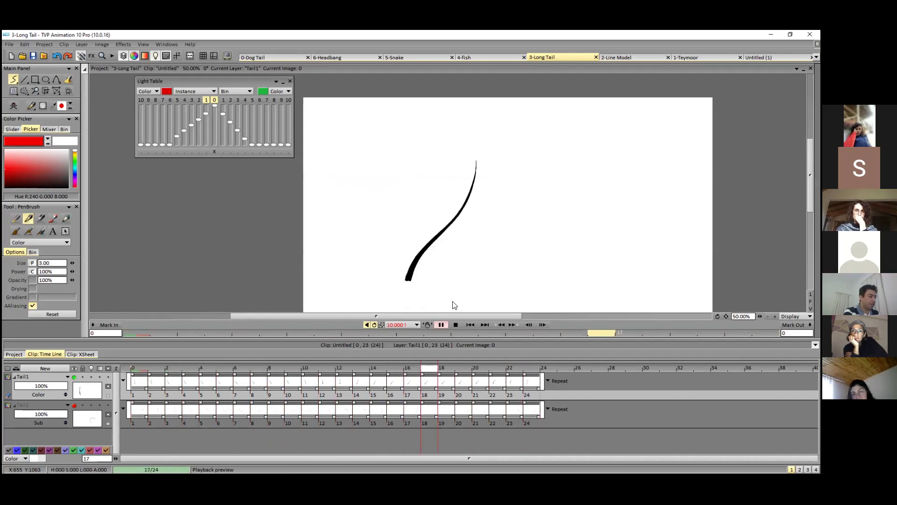
key(space)
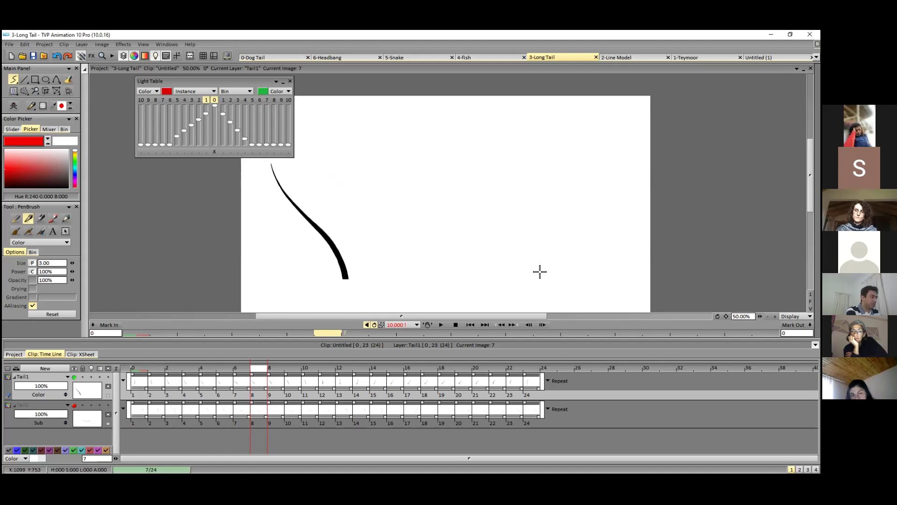
Show the Tail2 layer and play both long tails, checking the 2-Line Model project for comparison.
scroll(475, 254, up, 2)
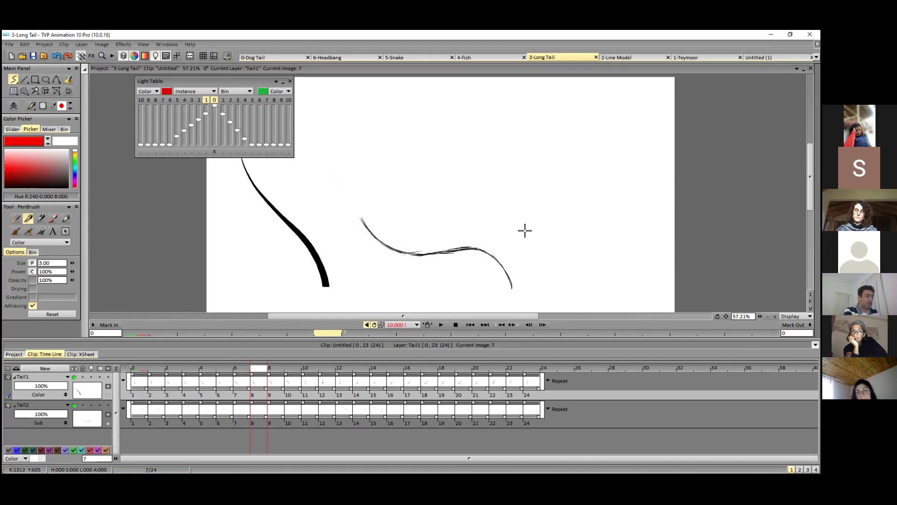
click(630, 57)
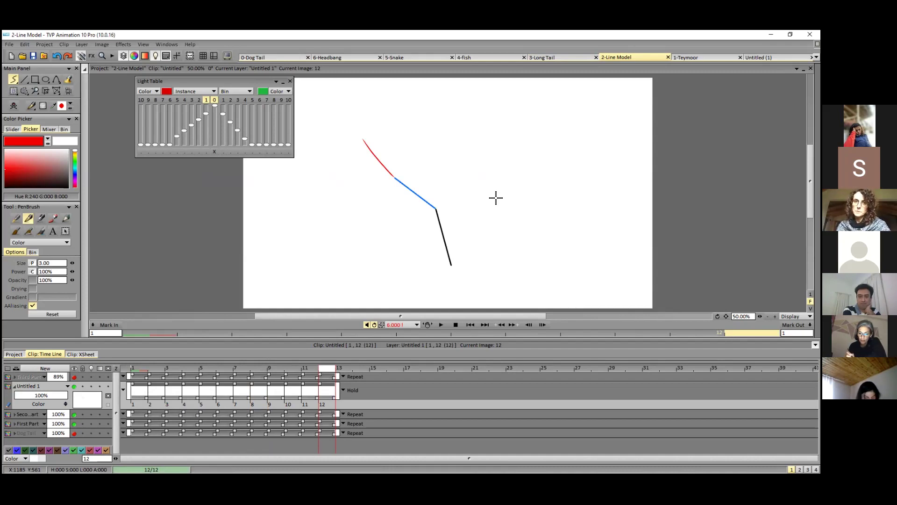
click(557, 58)
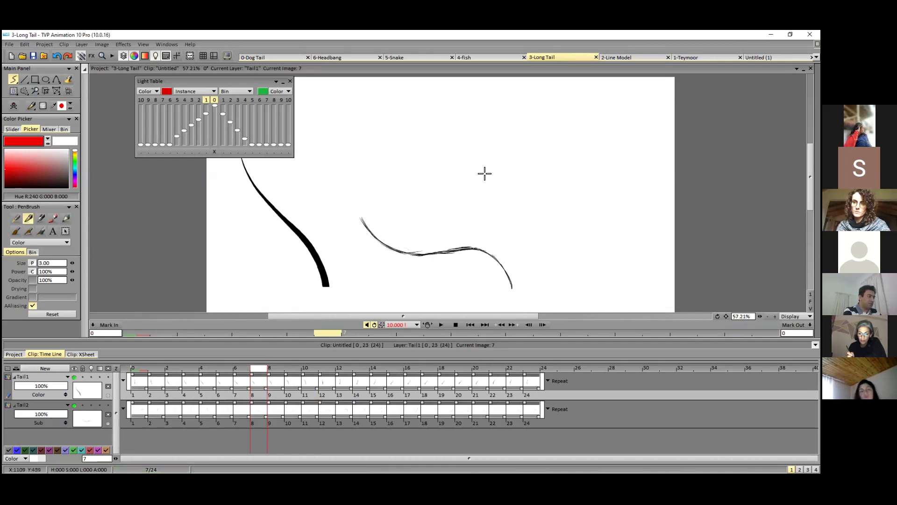
scroll(483, 173, down, 2)
click(441, 325)
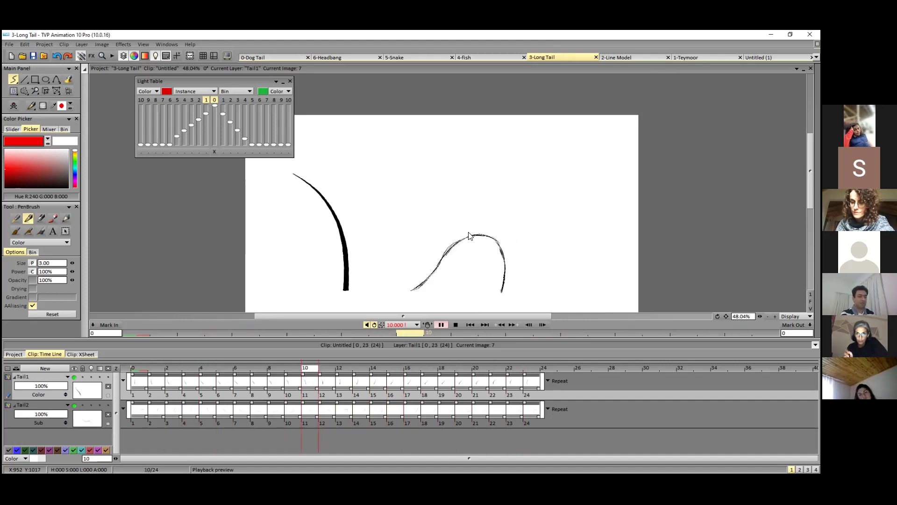
Compare frame 1 of the 2-Line Model project with the playback of both tails in 3-Long Tail.
key(ctrl+Tab)
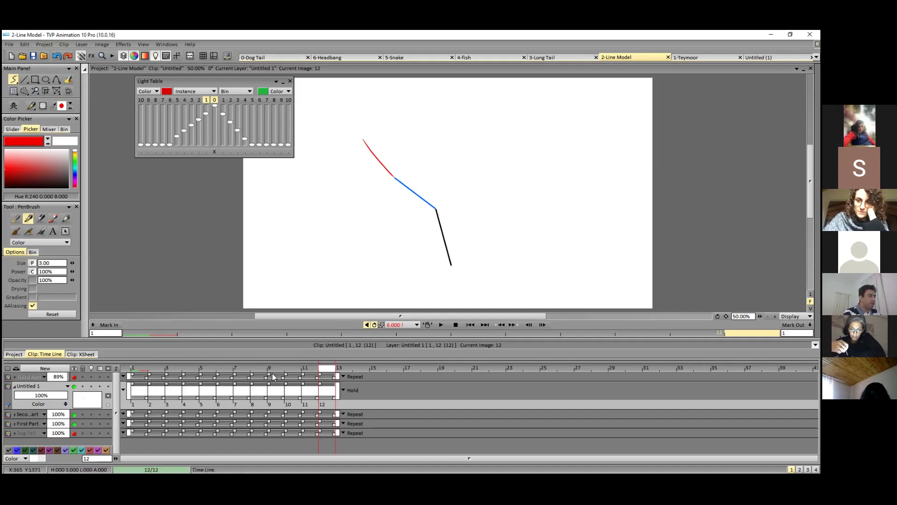
key(Home)
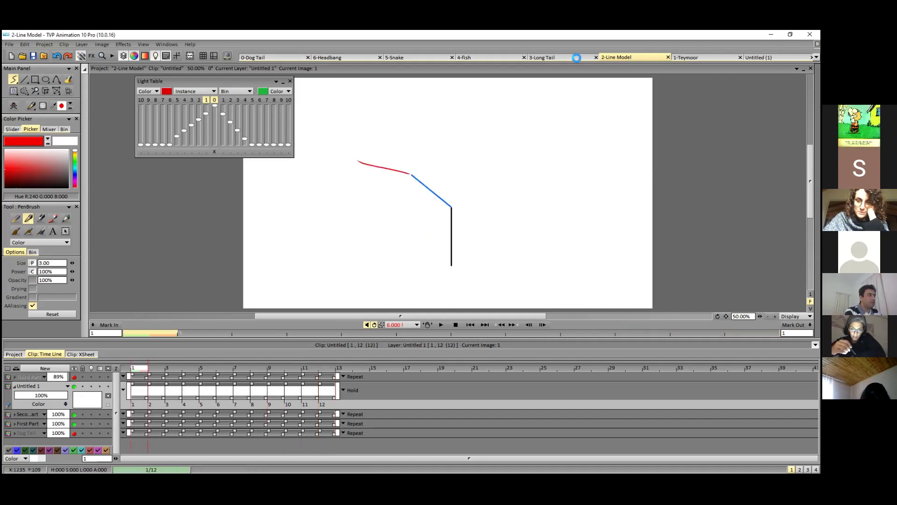
click(576, 58)
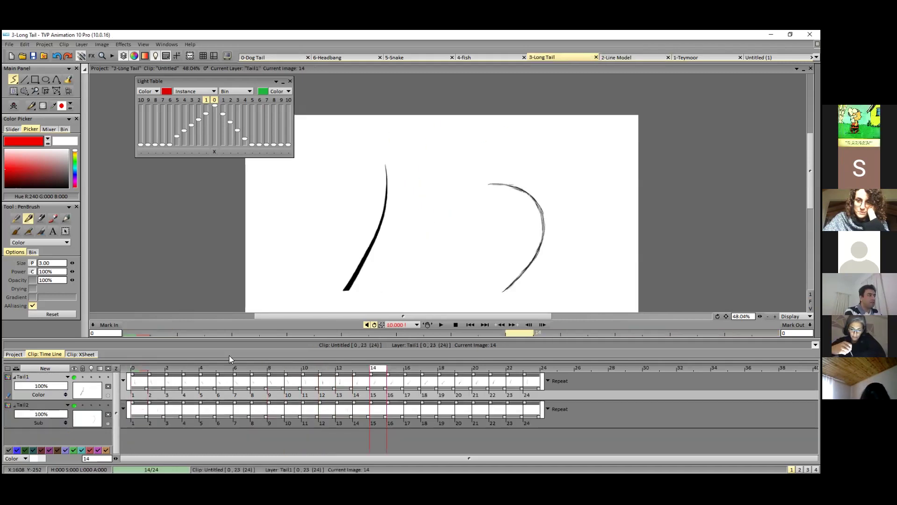
click(74, 406)
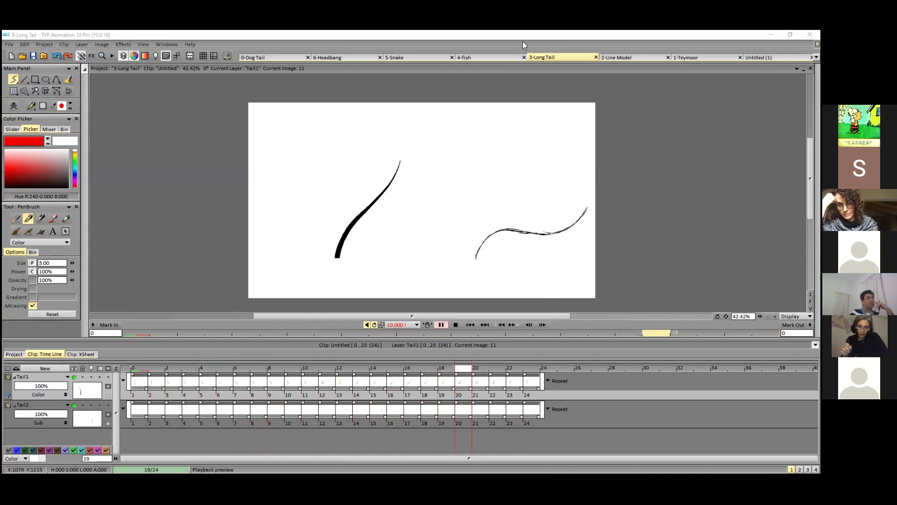
key(space)
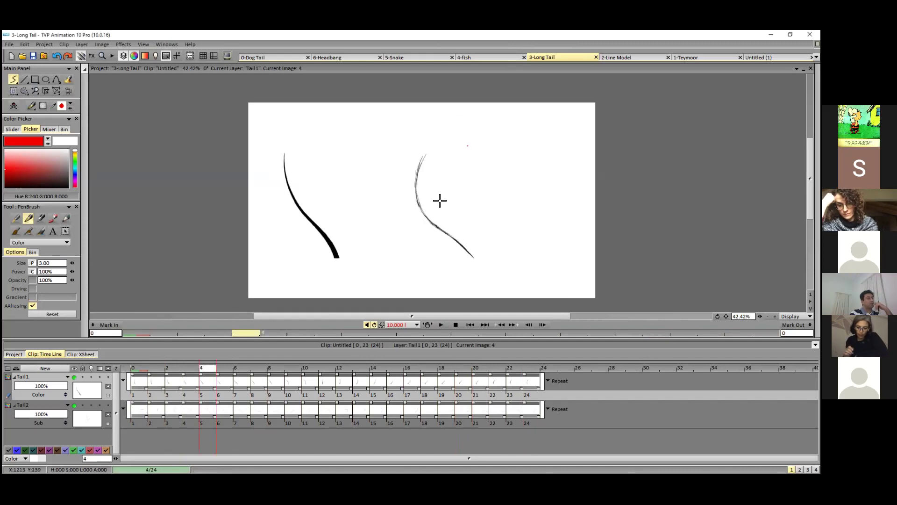
click(444, 327)
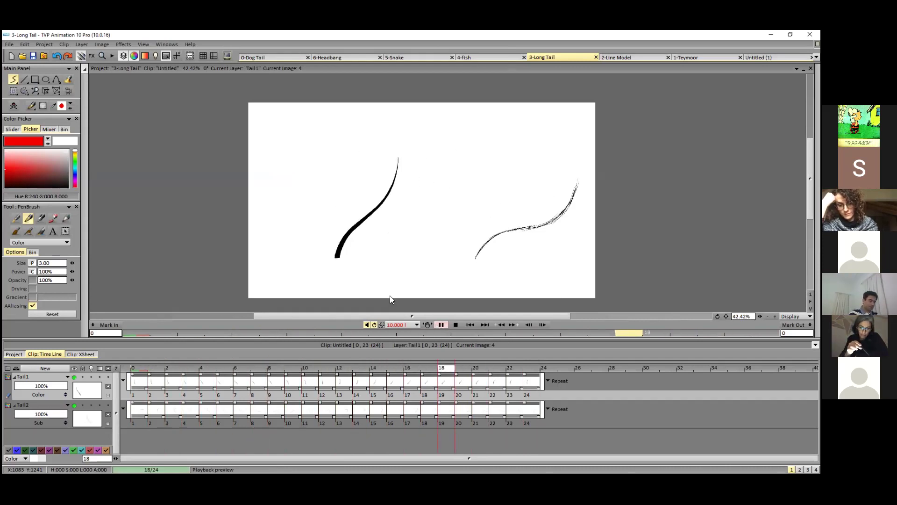
key(space)
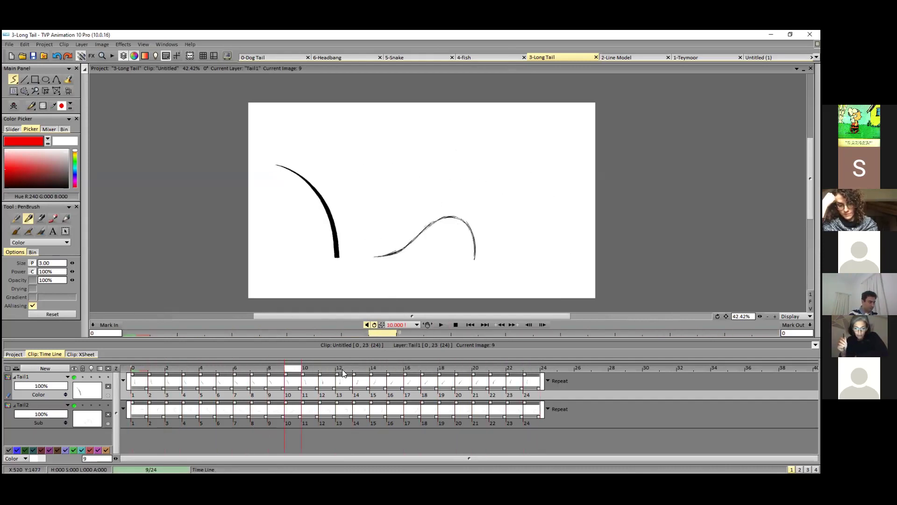
Compare Tail1's neighbouring poses across frames 9 to 12 using the light table, and replay both tails.
click(91, 377)
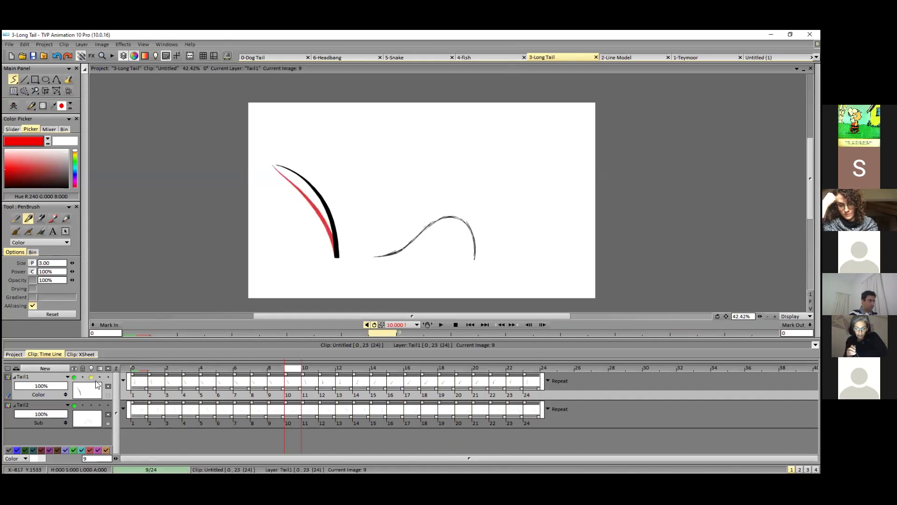
drag(281, 366, 323, 363)
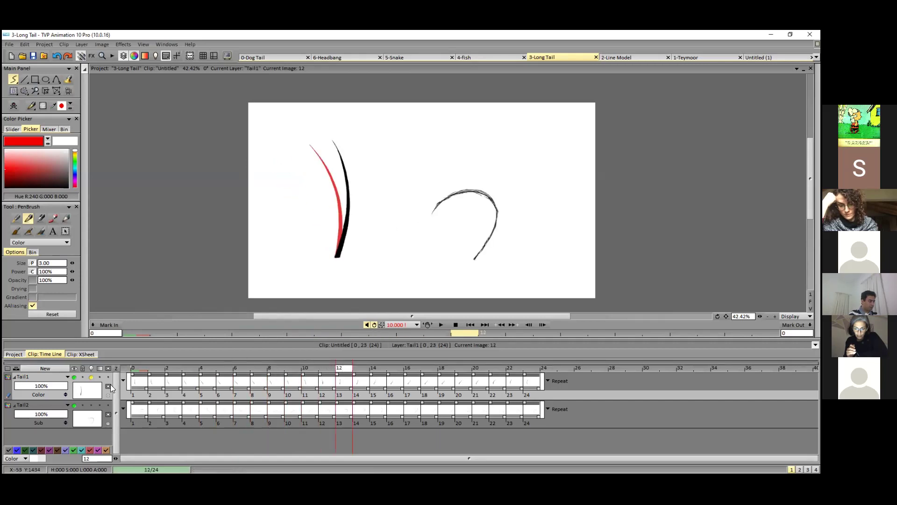
key(Right)
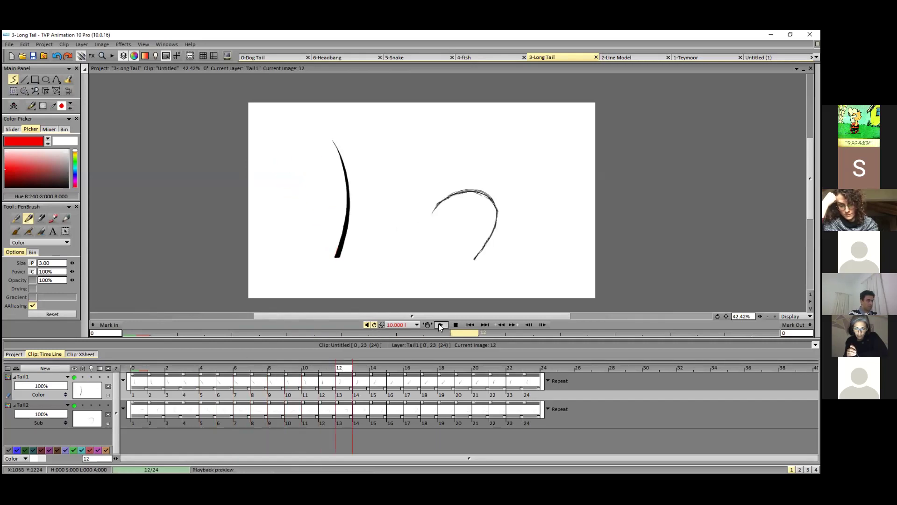
click(439, 324)
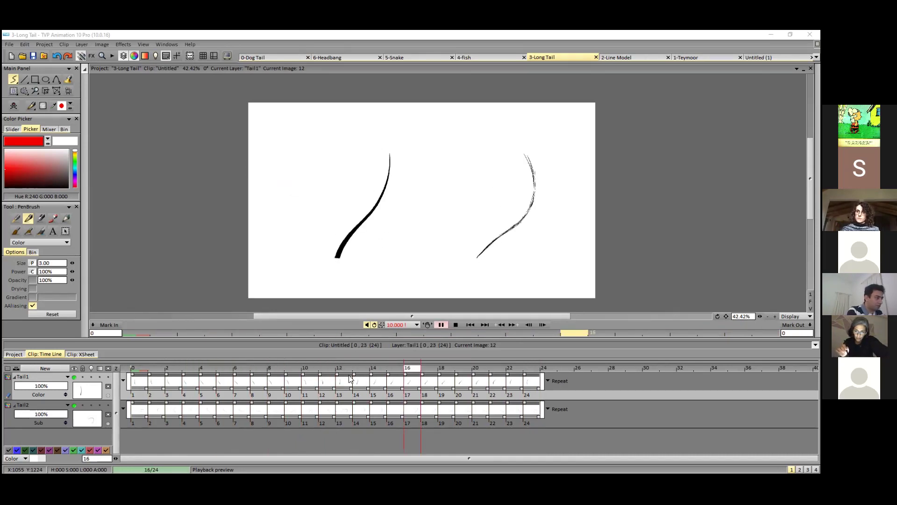
click(326, 373)
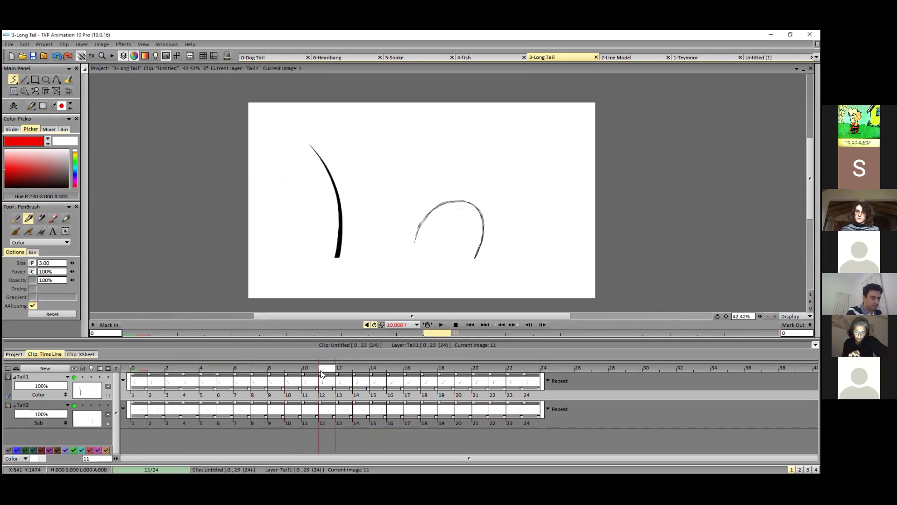
View frame 12 of the 3-Long Tail project and replay both tails.
click(353, 373)
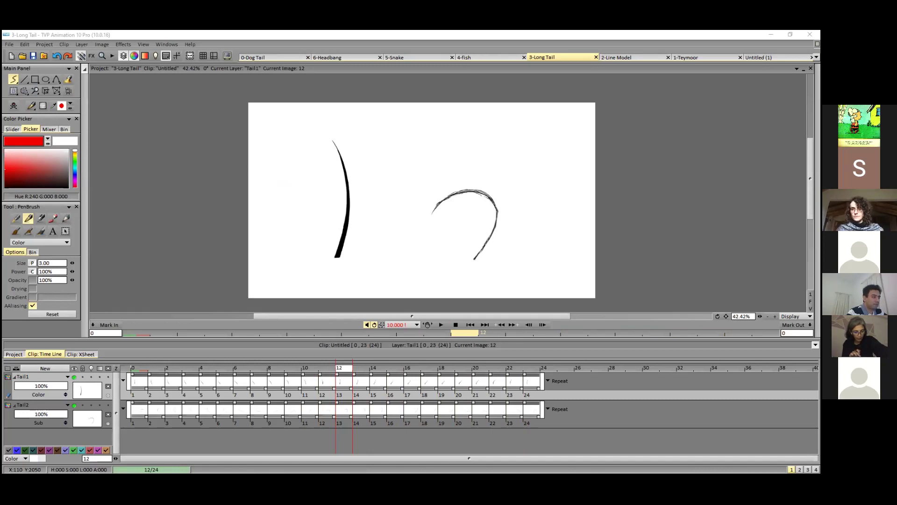
click(438, 324)
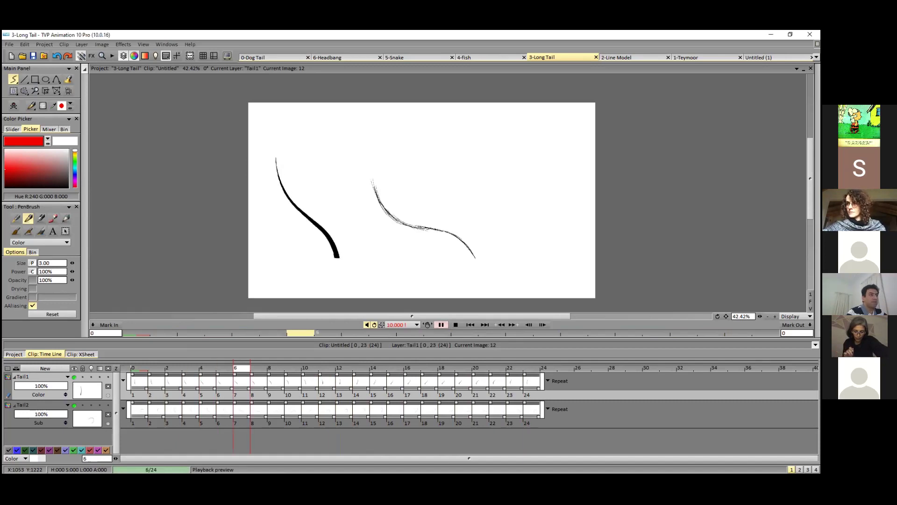
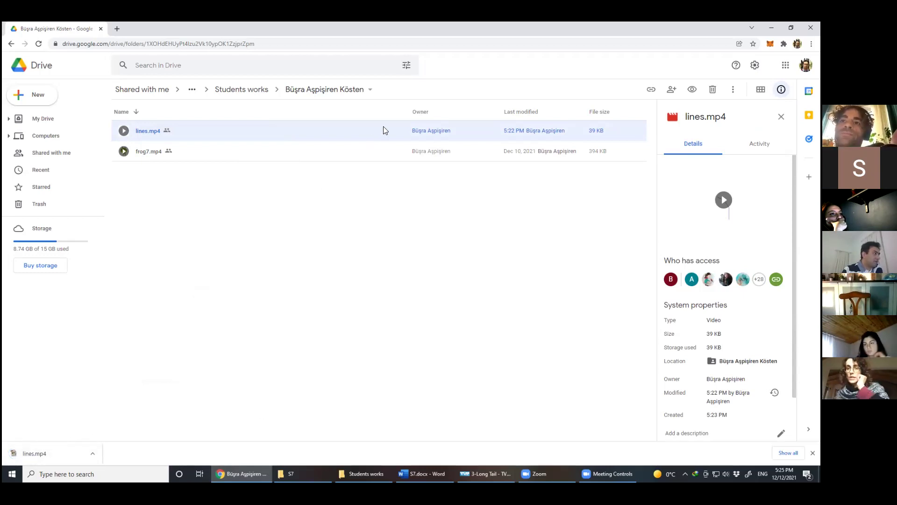
Open the downloaded lines.mp4 video and step through the opening poses of its three-segment line swing.
click(47, 452)
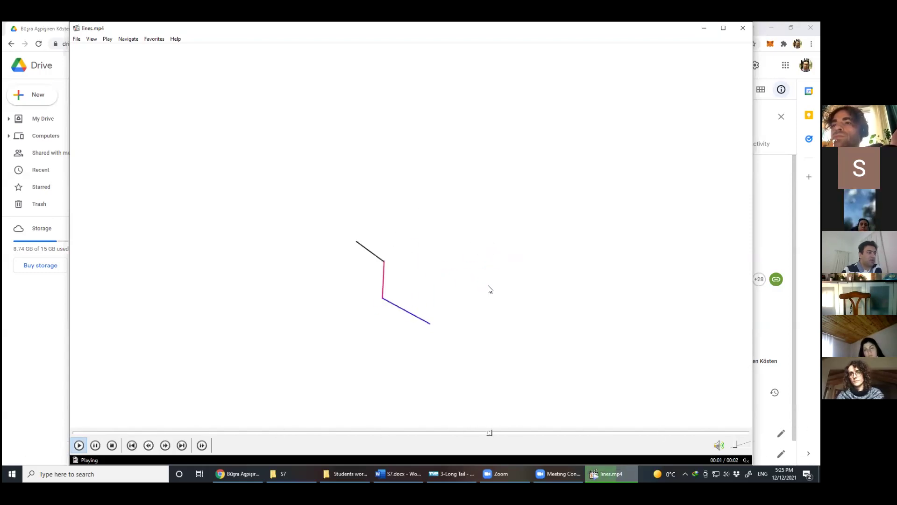
key(space)
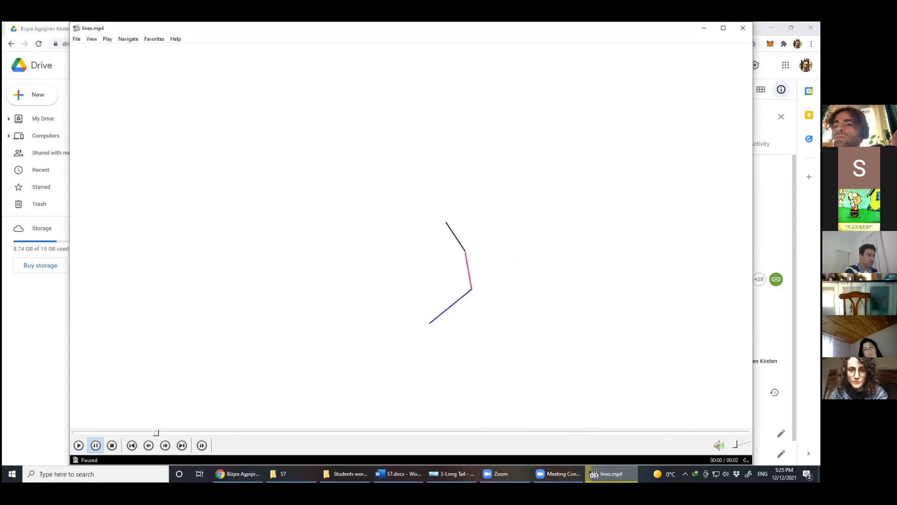
key(Left)
key(Left)
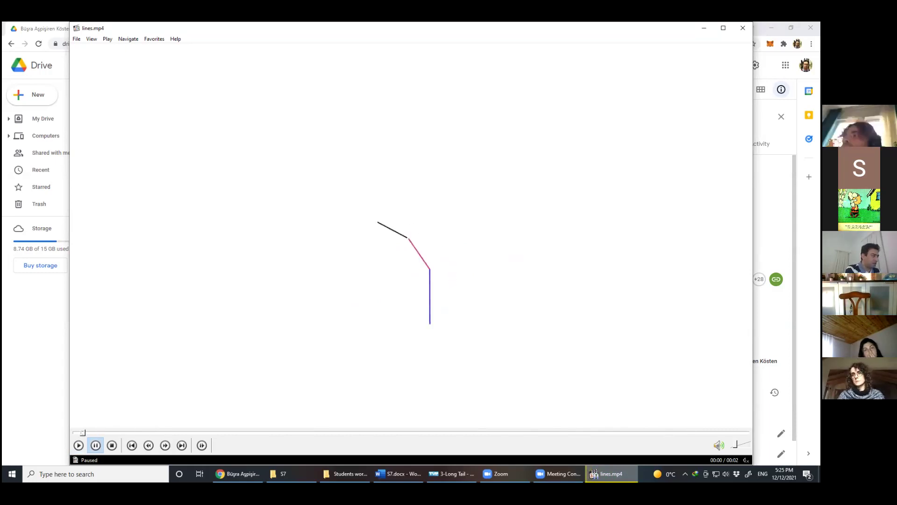
key(Right)
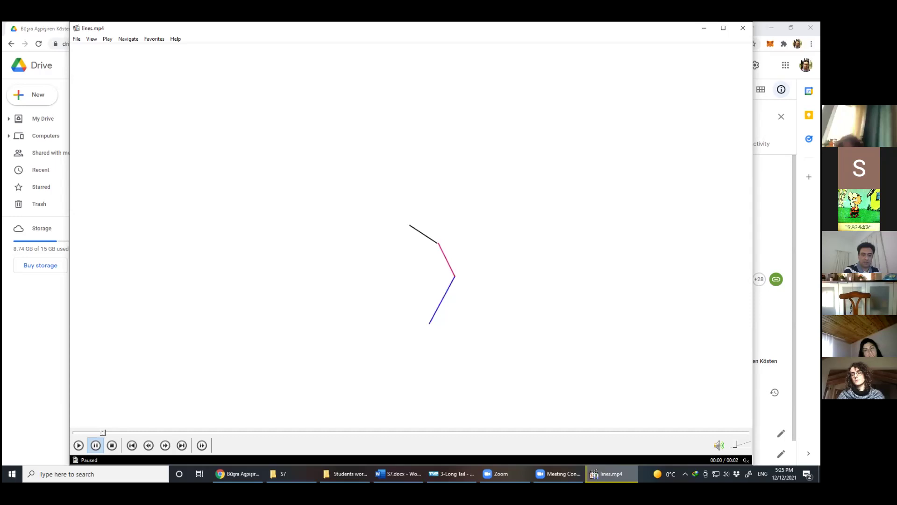
key(Right)
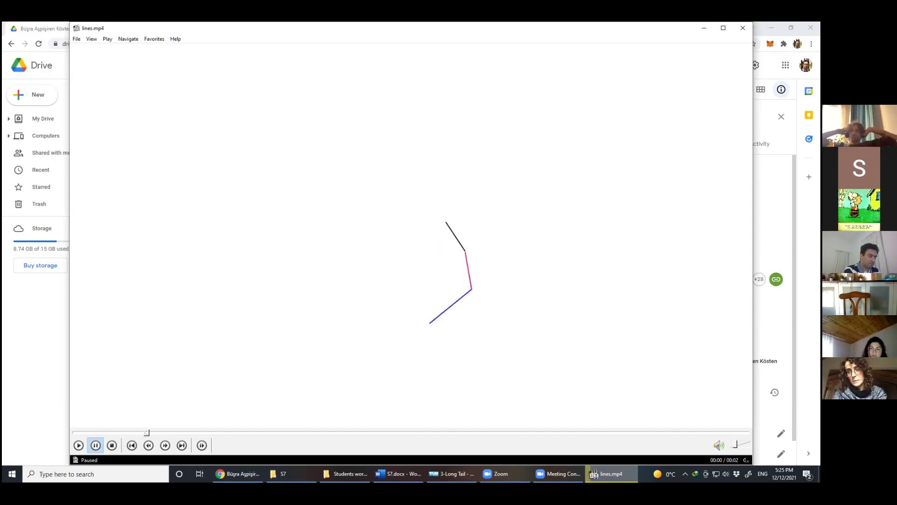
key(Right)
key(Right)
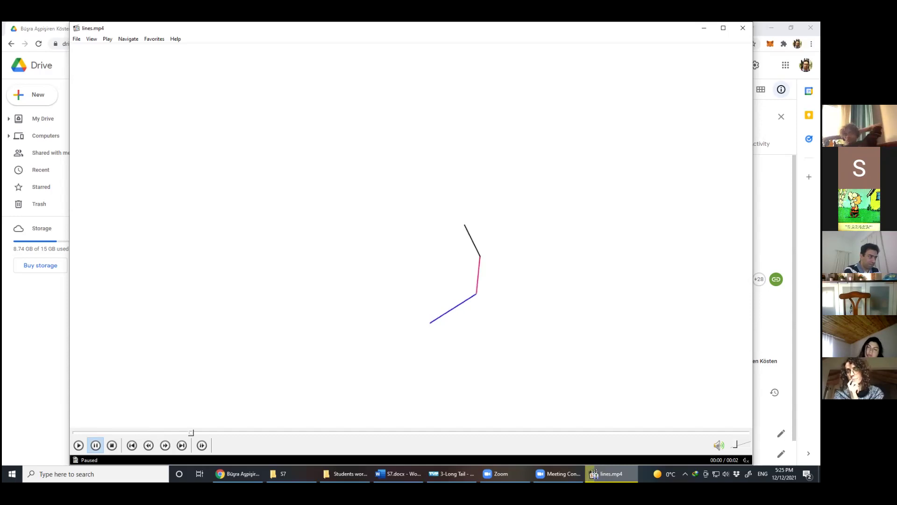
key(Right)
key(Right)
key(Right)
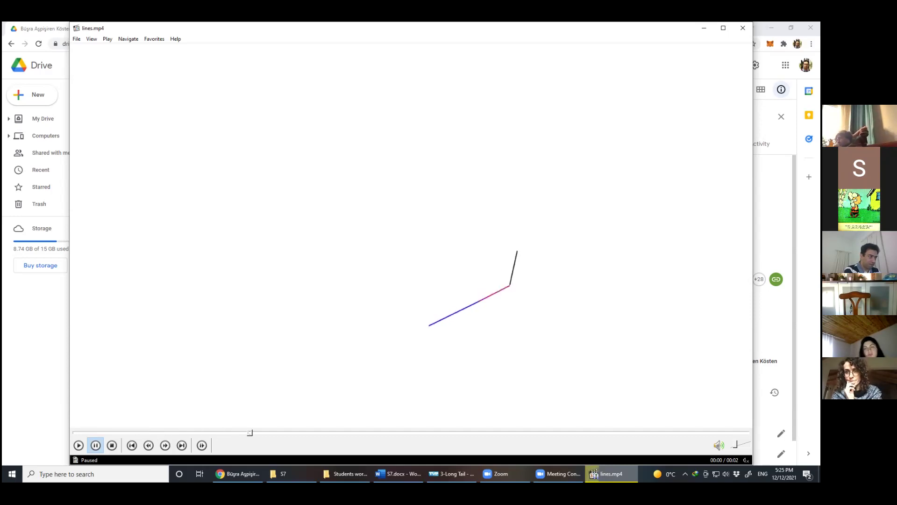
key(Right)
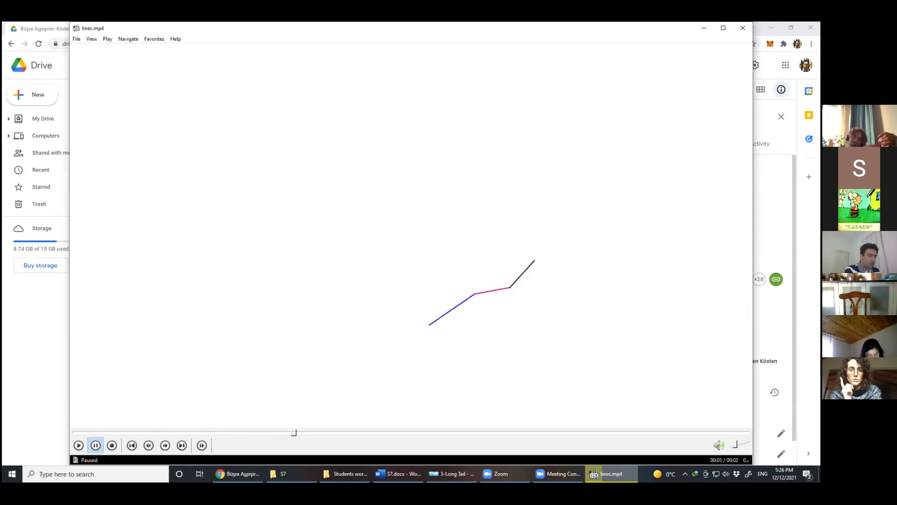
Compare the neighbouring poses just after the swing reverses, and advance to the pose where the blue base segment stands upright.
key(ctrl+Right)
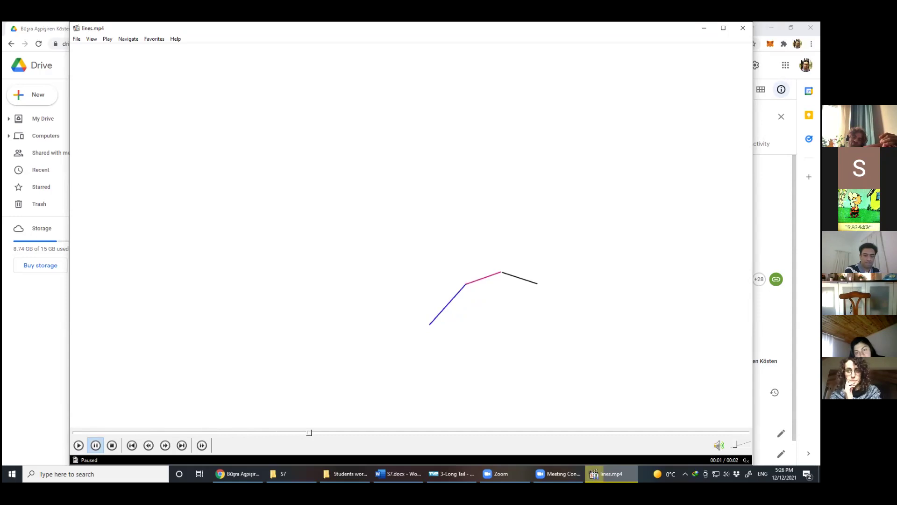
key(ctrl+Left)
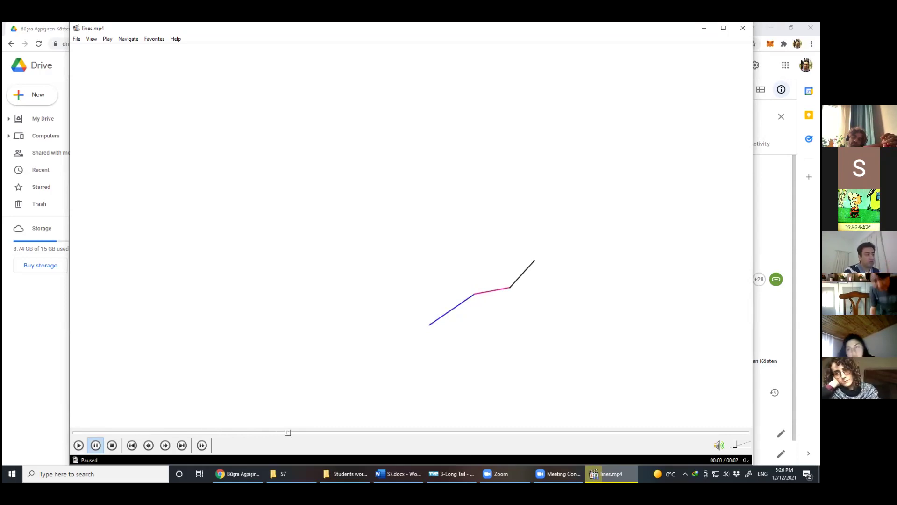
key(ctrl+Right)
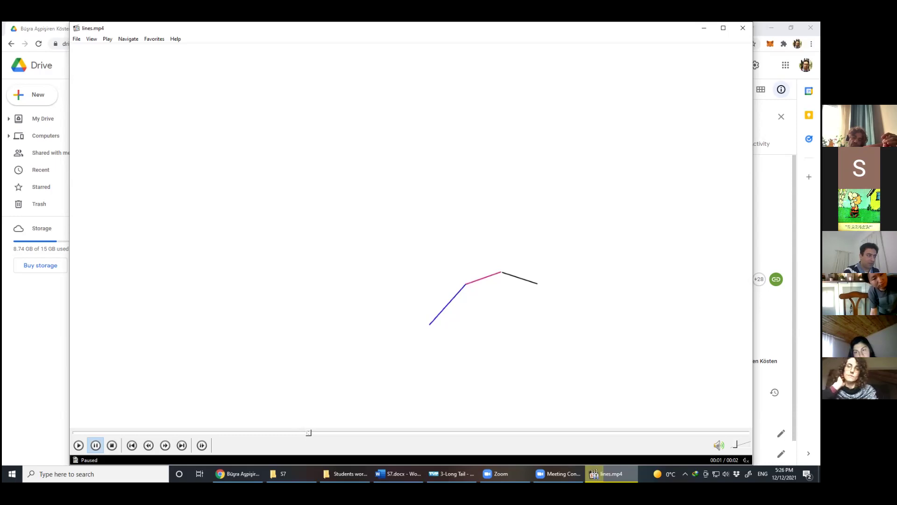
key(ctrl+Right)
drag(329, 432, 367, 432)
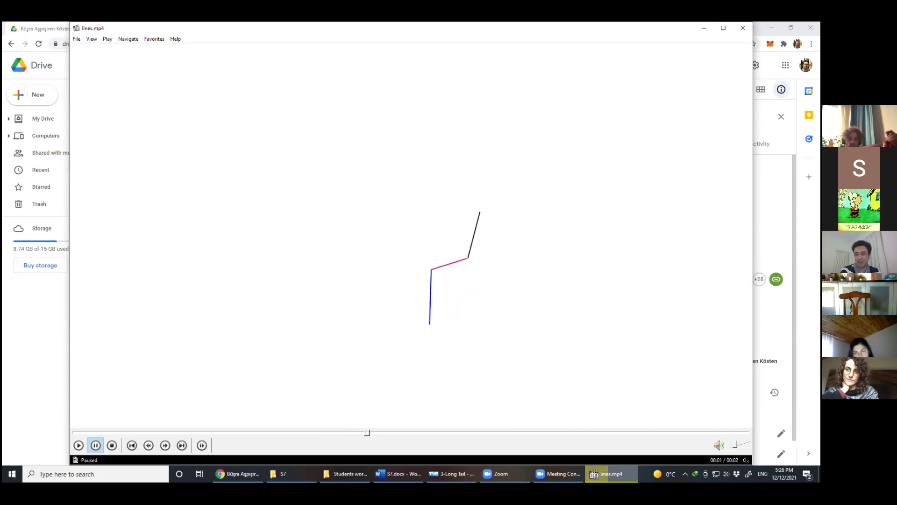
Annotate the paused frame in red with a leftward arrow across the base segment and alternative middle and tip segments, and clear the marks.
click(581, 29)
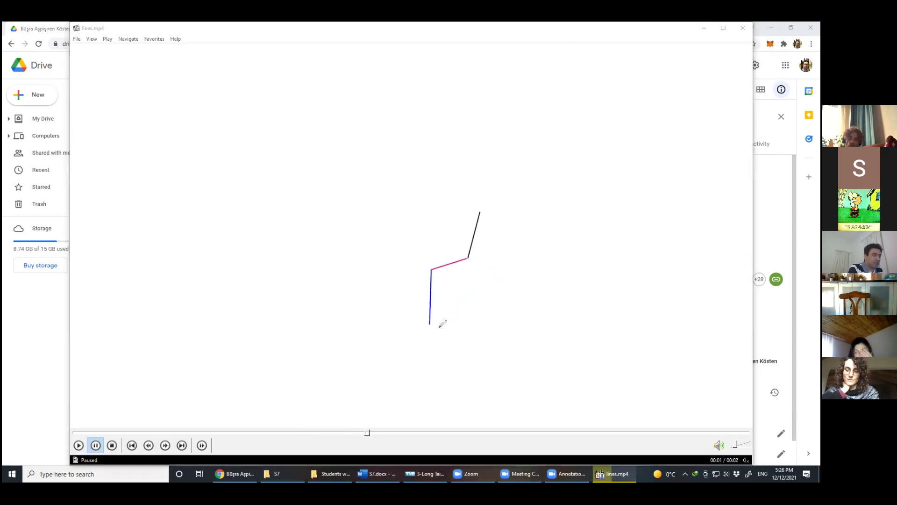
mouse_move(453, 305)
mouse_down()
mouse_move(400, 299)
mouse_move(418, 311)
mouse_up()
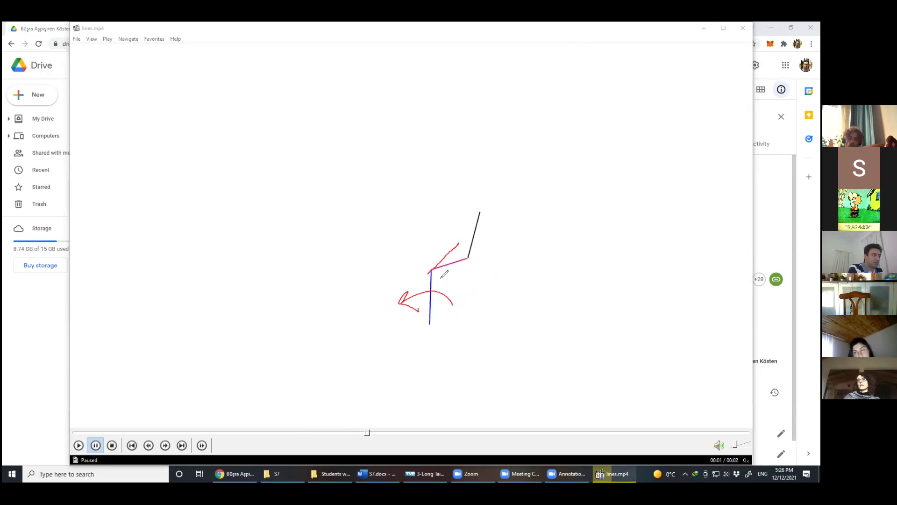
mouse_move(433, 269)
mouse_down()
mouse_move(474, 251)
mouse_move(433, 263)
mouse_move(476, 254)
mouse_move(467, 257)
mouse_up()
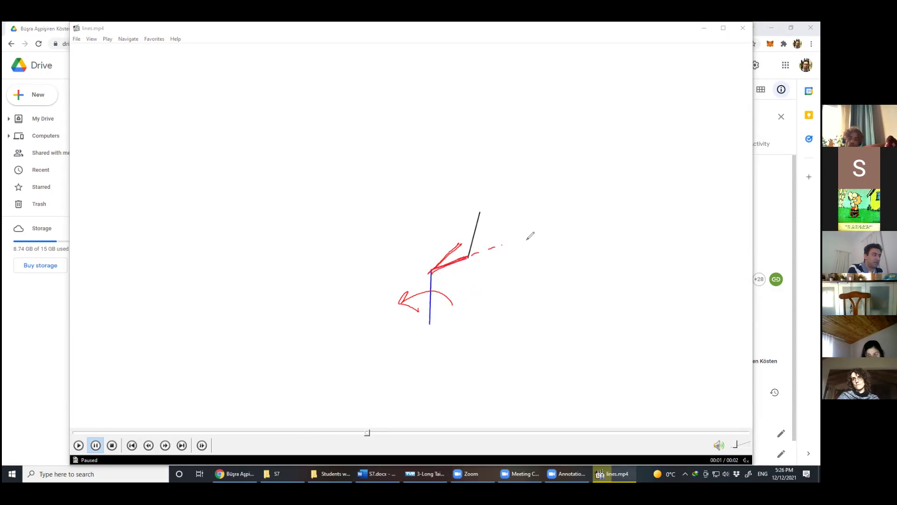
drag(467, 257, 520, 267)
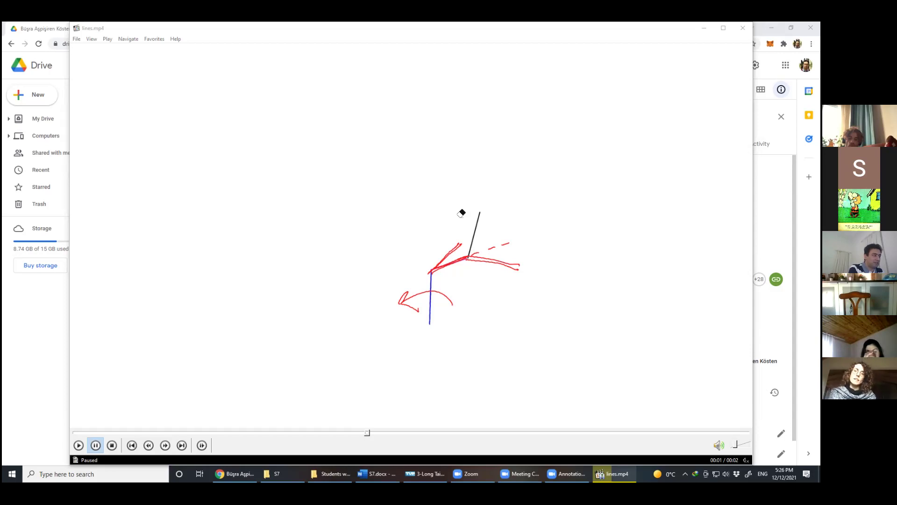
click(455, 243)
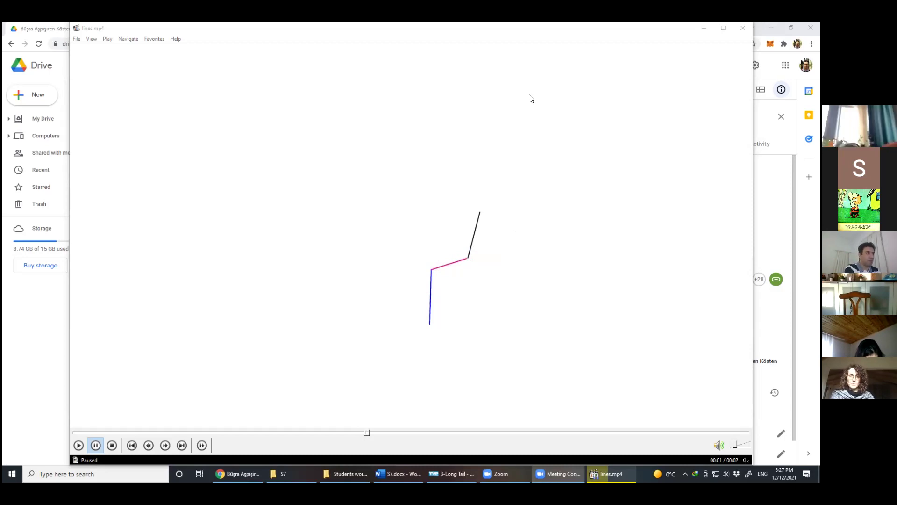
Step forward through lines.mp4 to examine the leftward swing up to the pose where the tip trails up and left.
click(602, 34)
key(Right)
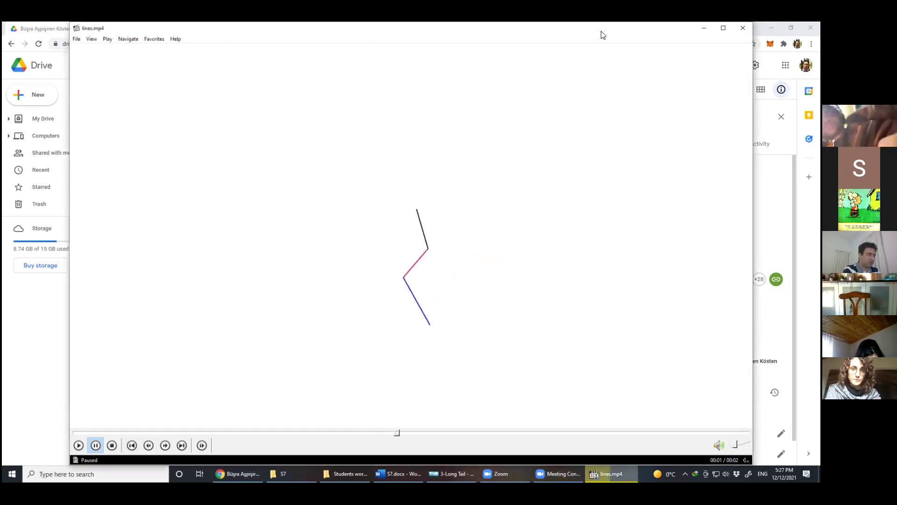
key(Right)
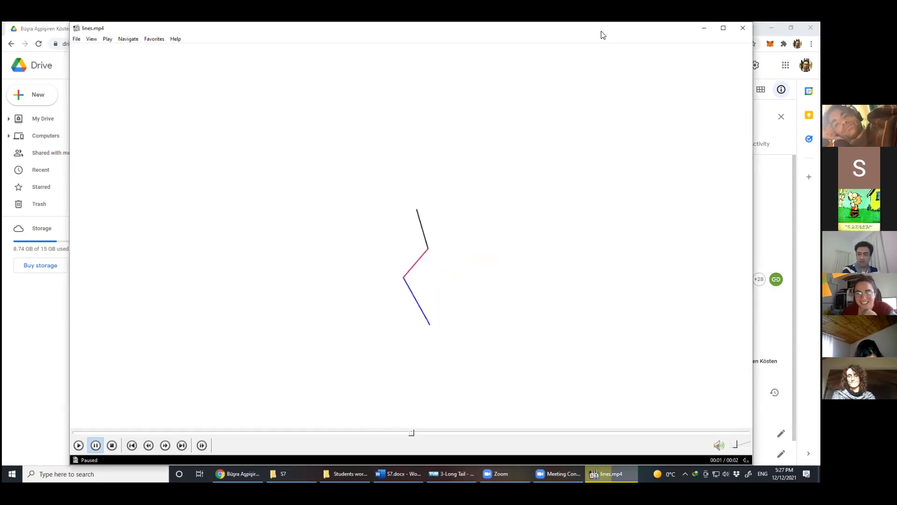
key(Right)
key(Right)
key(Right)
key(Right)
key(Right)
key(Right)
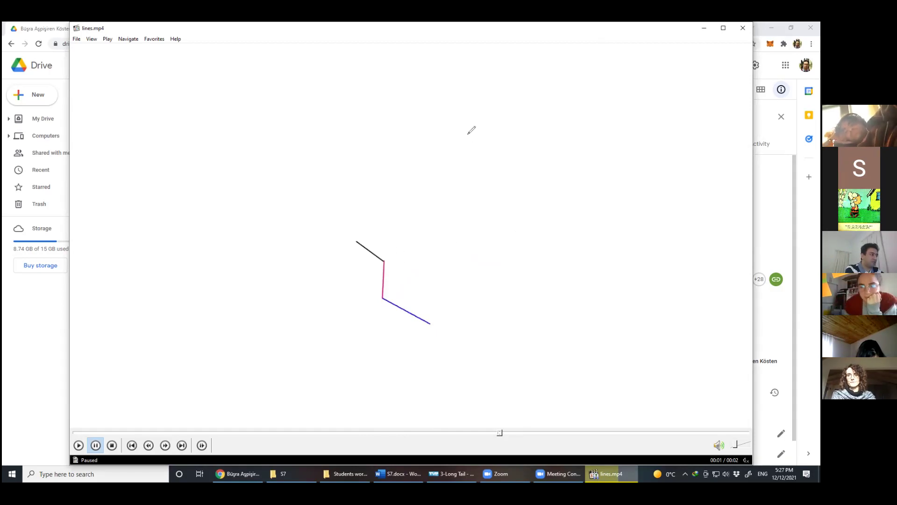
Sketch a red alternative tip segment angled up and right from the upper joint, and remove it.
drag(384, 262, 403, 227)
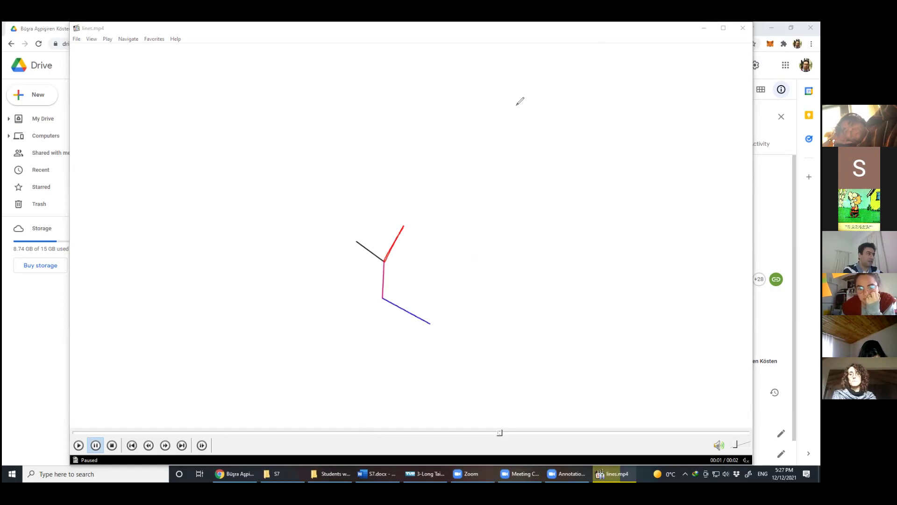
key(ctrl+z)
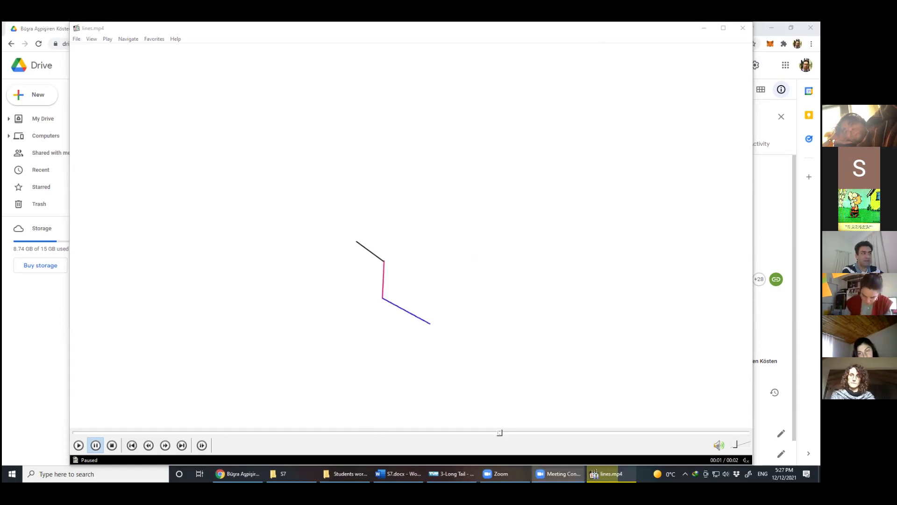
Close lines.mp4 and open the student folder in Students works that contains tail_last.mp4.
key(alt+F4)
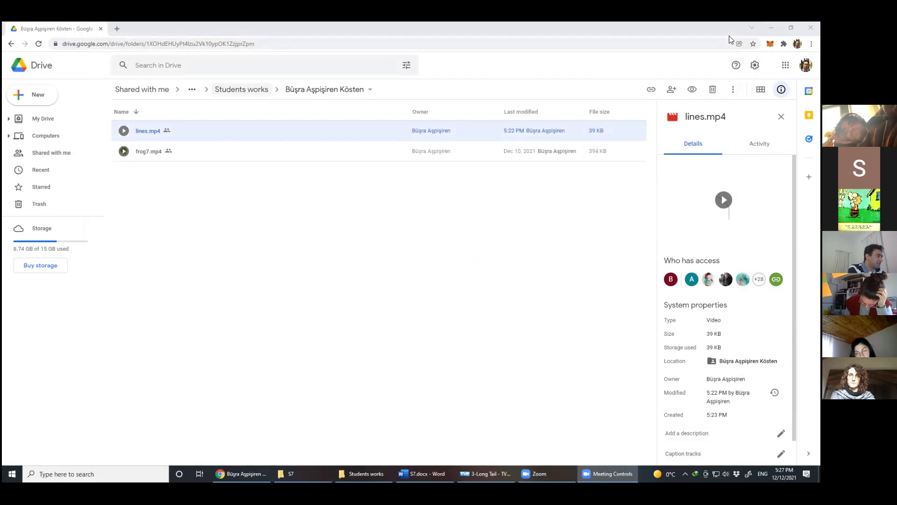
key(alt+Left)
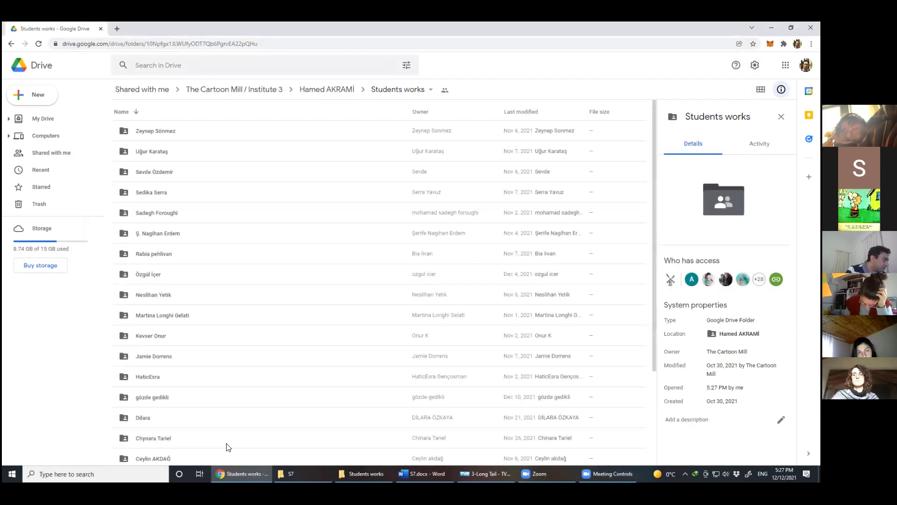
scroll(207, 397, down, 3)
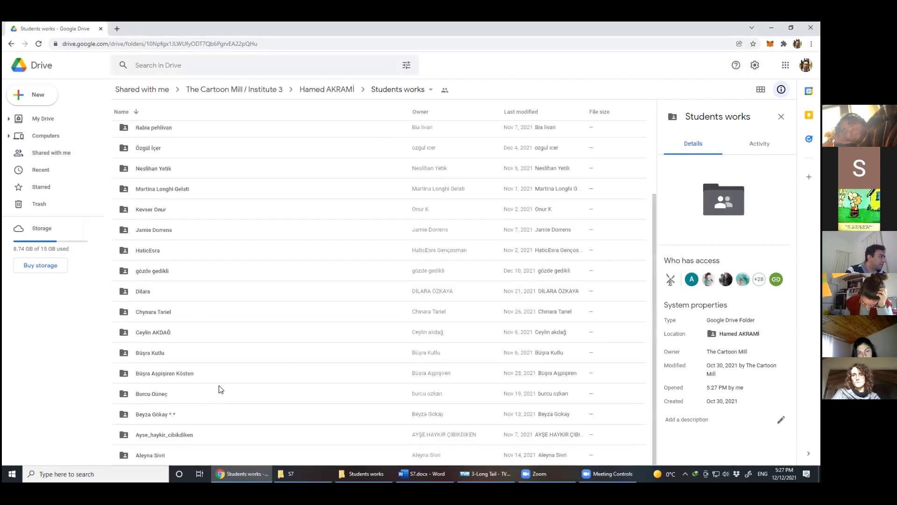
scroll(197, 312, up, 3)
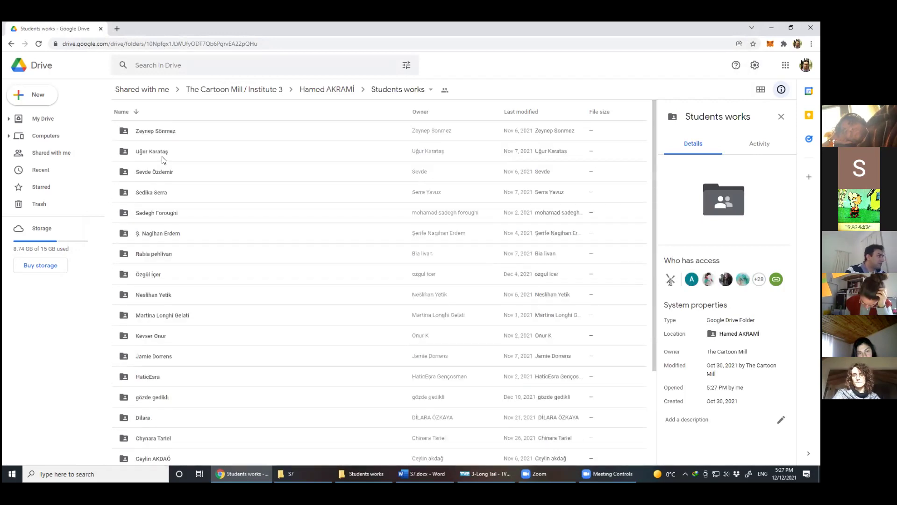
click(161, 152)
key(Return)
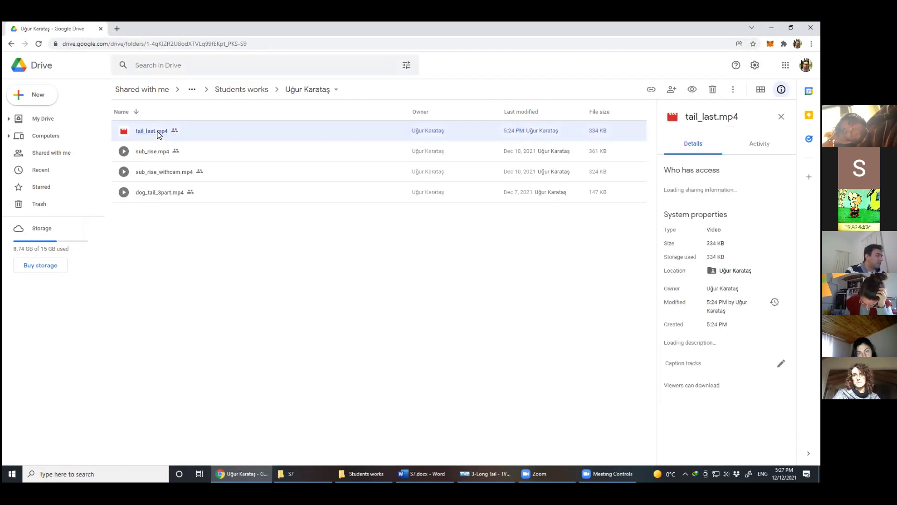
Download and play tail_last.mp4, and return to the Students works folder.
right_click(157, 134)
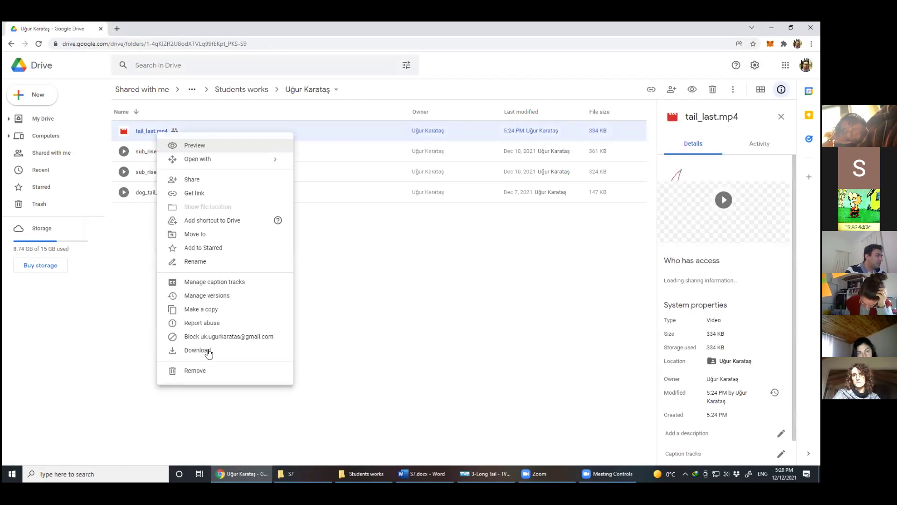
click(233, 350)
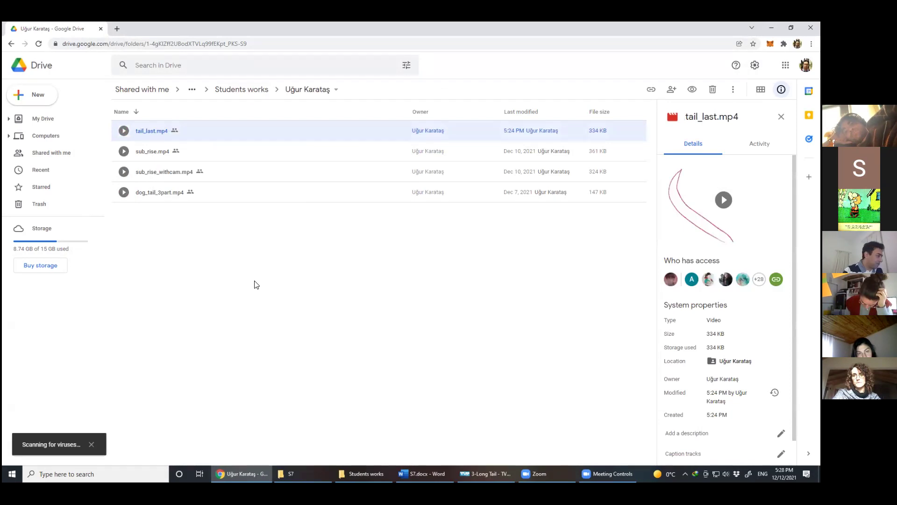
click(92, 444)
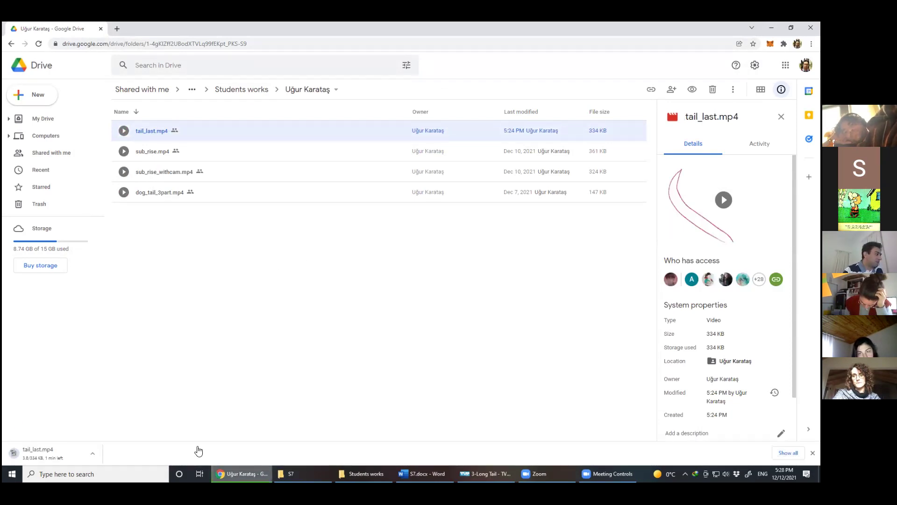
click(65, 457)
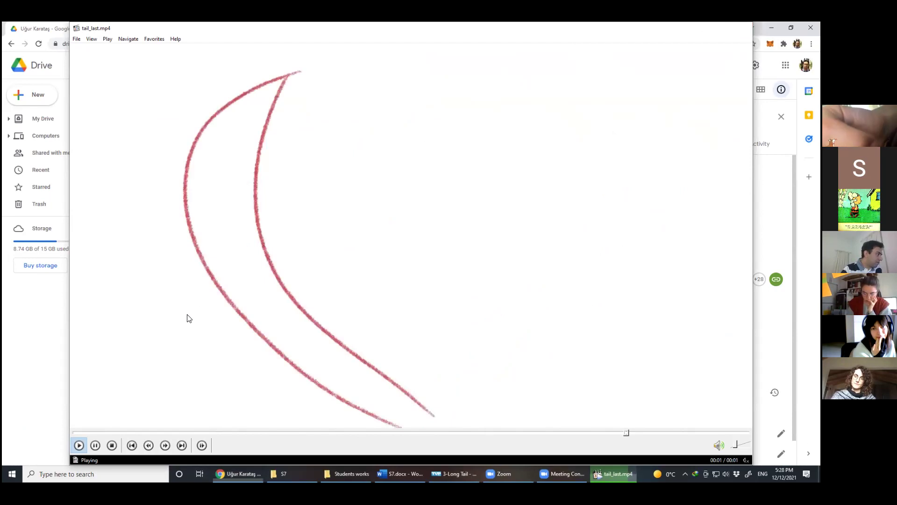
key(alt+F4)
key(alt+Left)
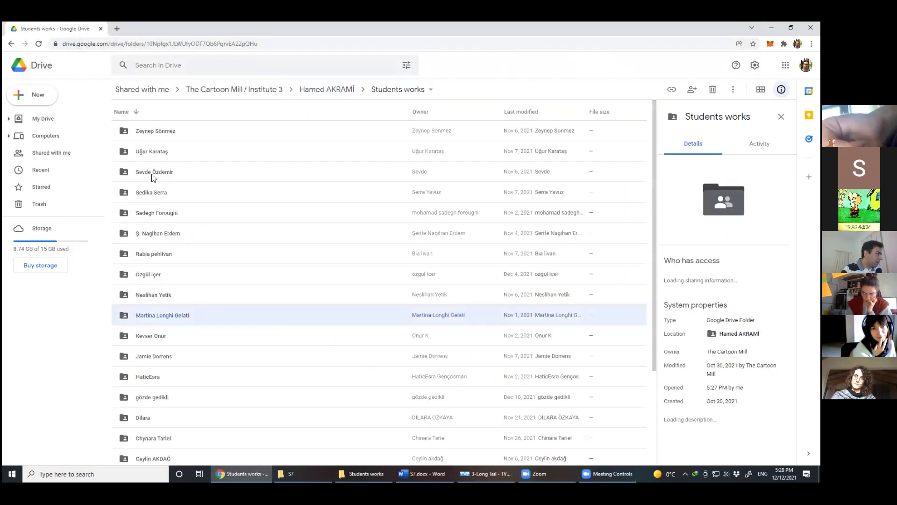
Open the student folder in Students works that holds long tail.avi and download that video.
key(alt+Left)
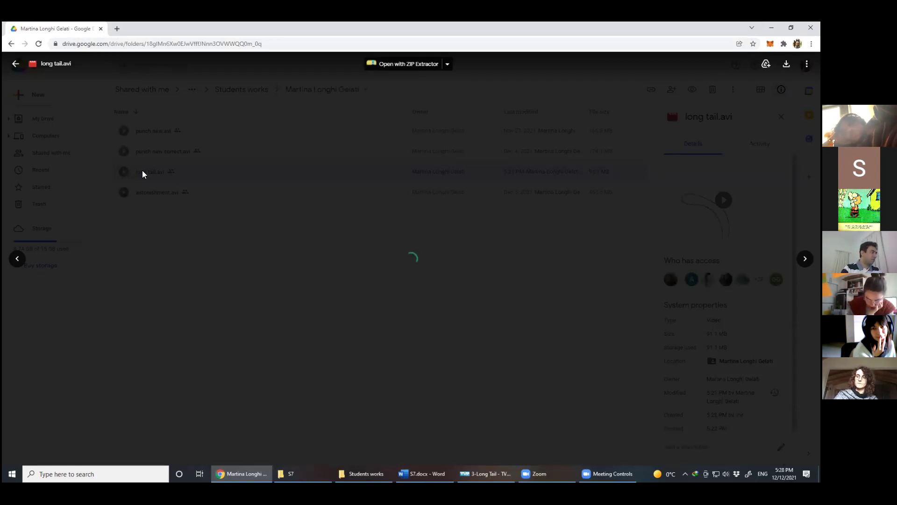
right_click(197, 266)
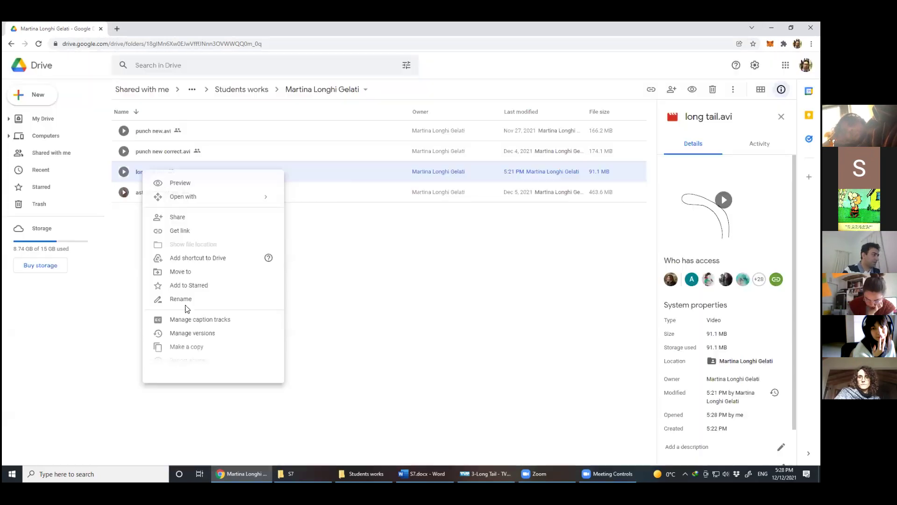
click(178, 387)
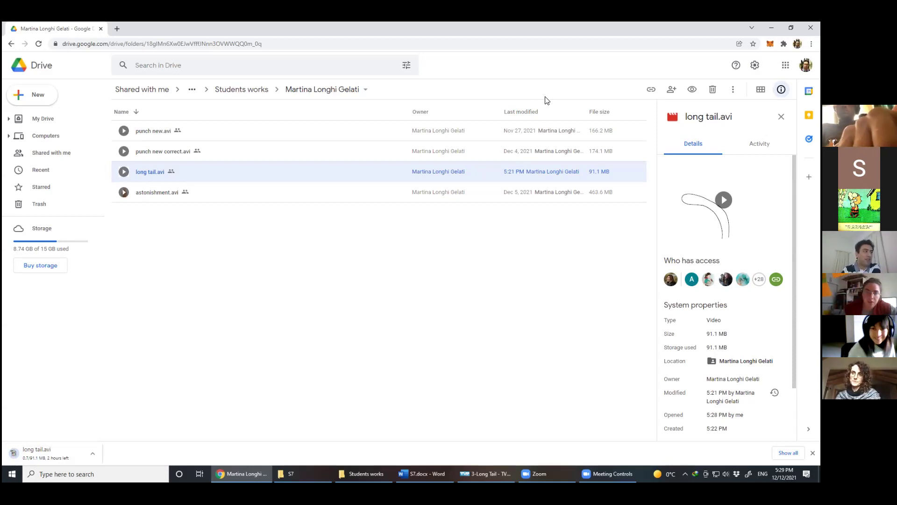
Switch to the S7 folder, watch Insta Watermark.mp4 in full screen, and close the video.
key(alt+s)
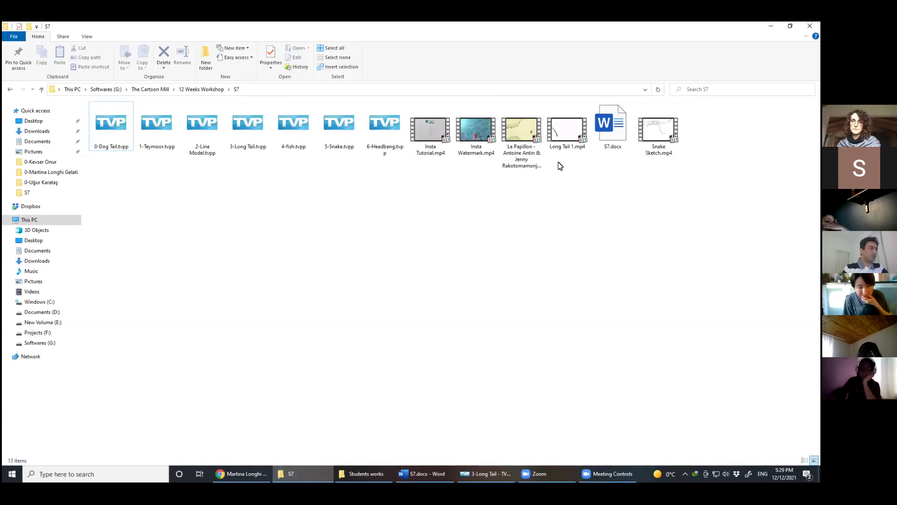
click(474, 135)
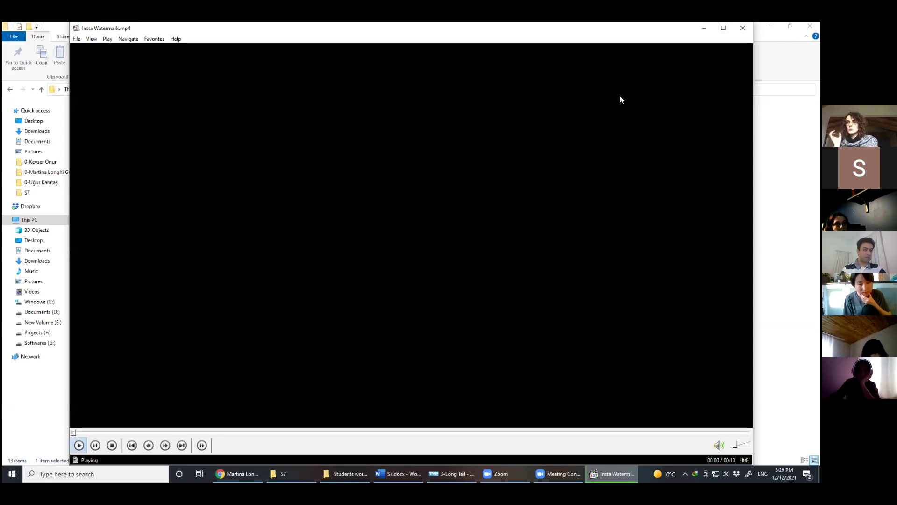
double_click(718, 180)
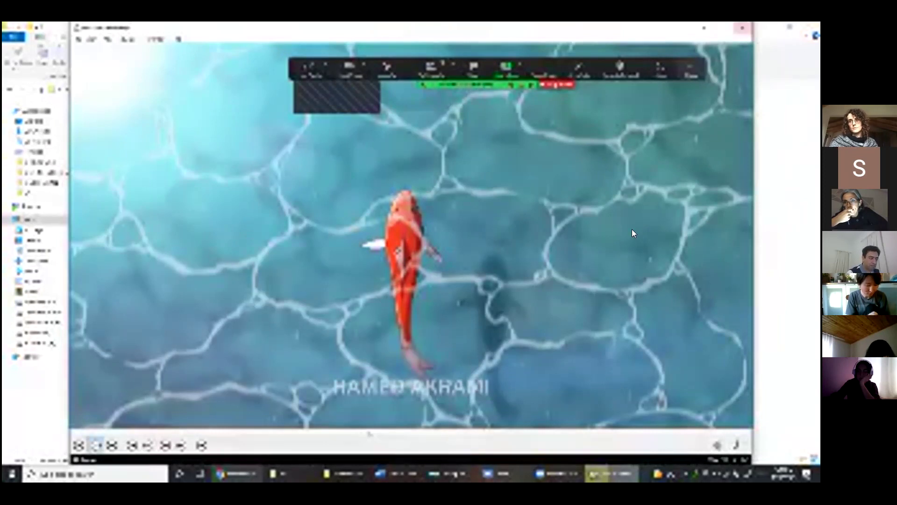
key(Escape)
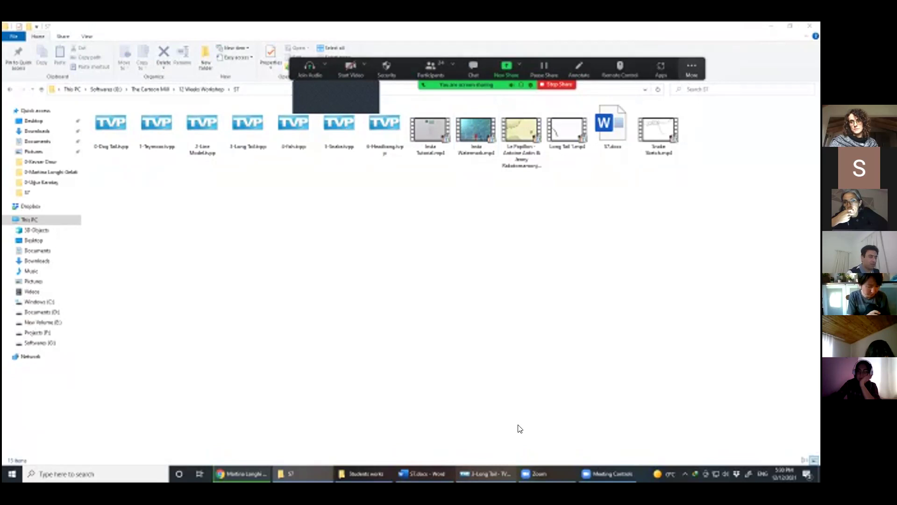
Switch to TVP Animation, show the Guide Line layer in the 4-fish project, and preview its motion at 6 fps.
key(alt+Tab)
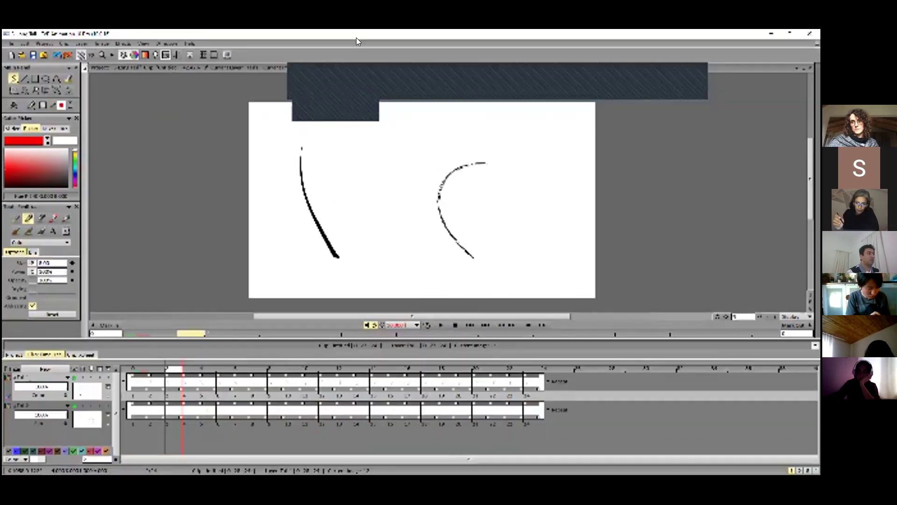
mouse_move(475, 76)
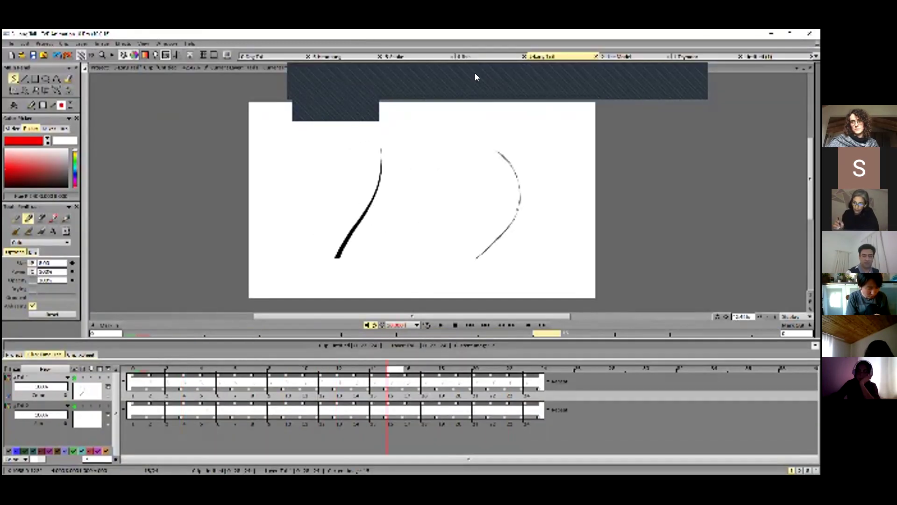
click(473, 57)
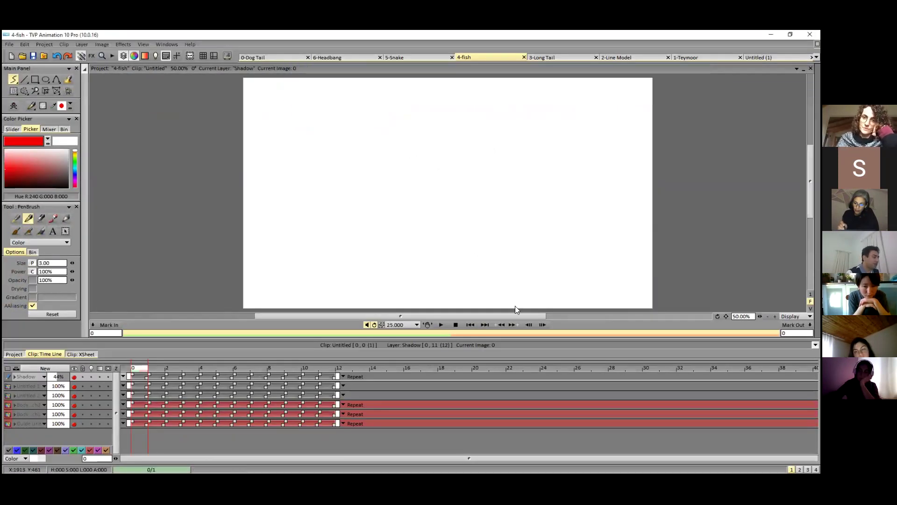
click(74, 424)
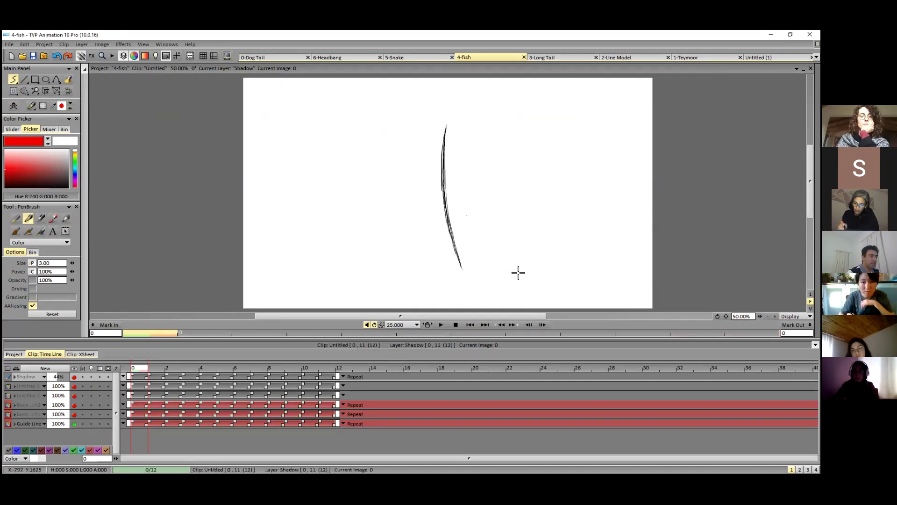
click(440, 324)
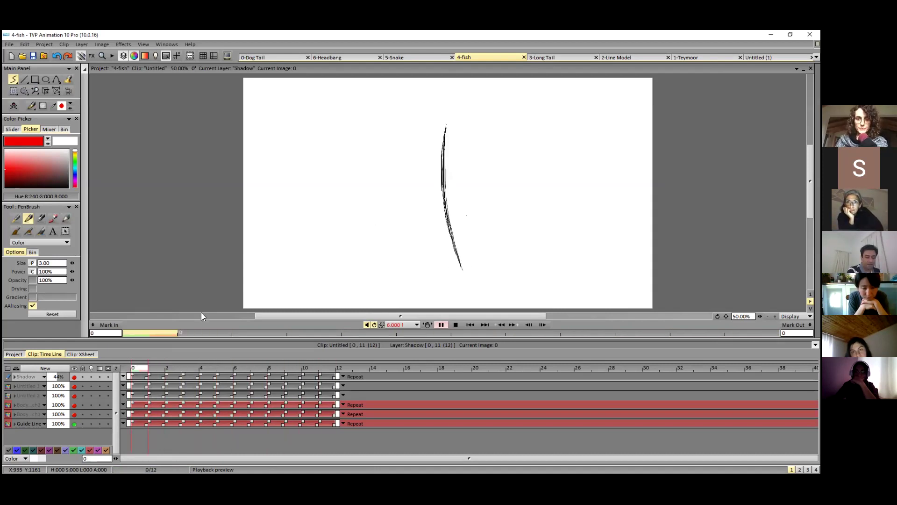
click(527, 123)
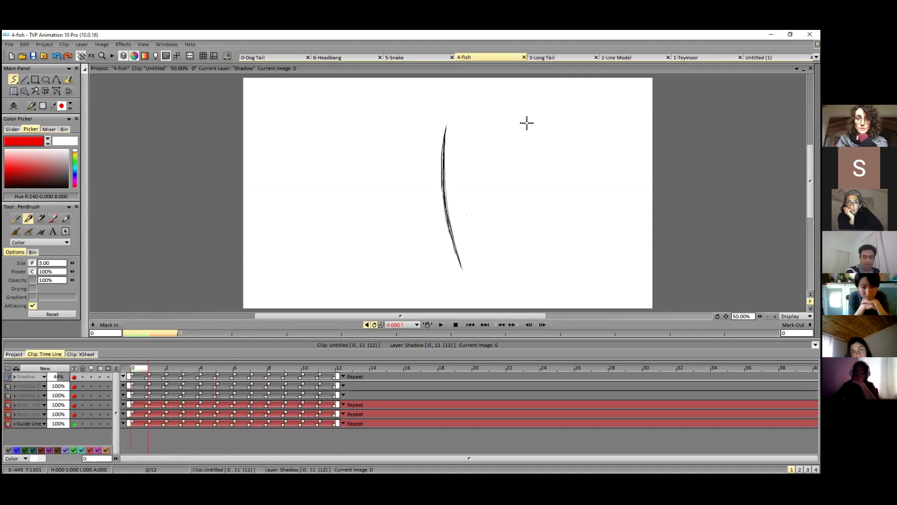
Circle the base of the thick black tail in lighter red on frame 15 of the 3-Long Tail project.
click(570, 58)
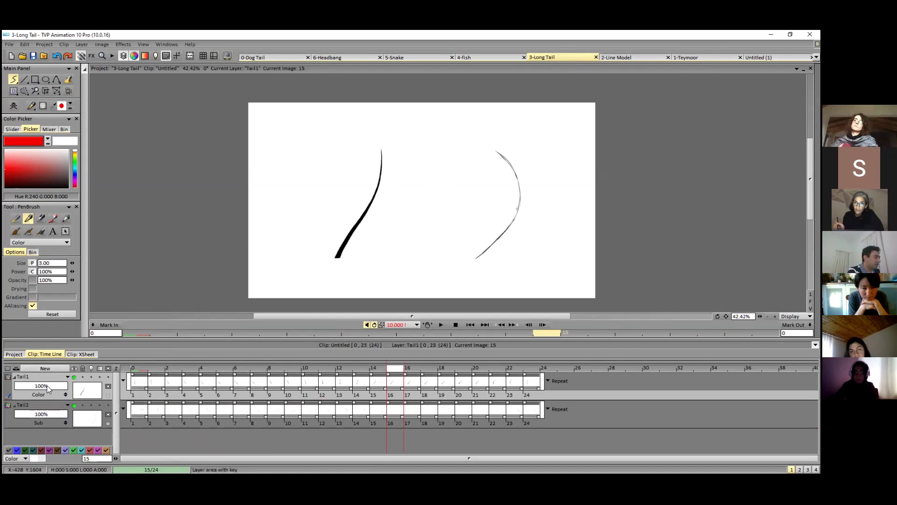
click(13, 164)
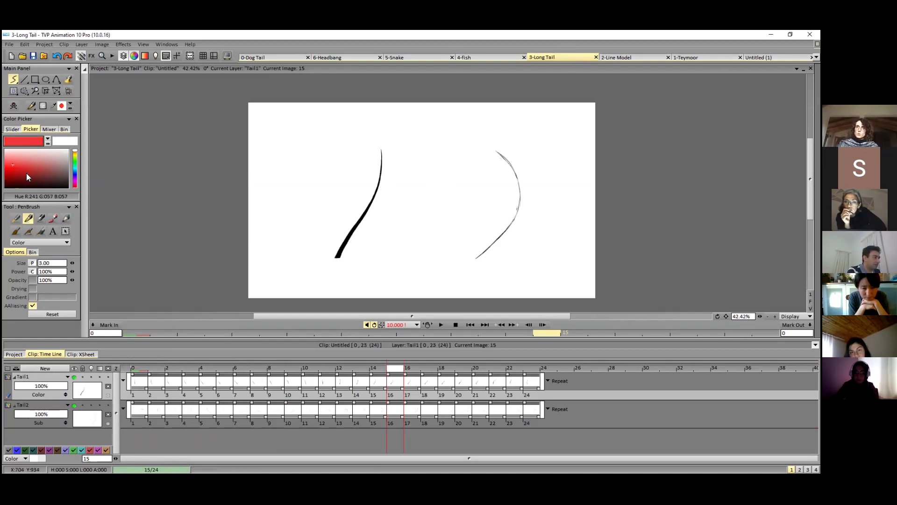
drag(348, 264, 357, 266)
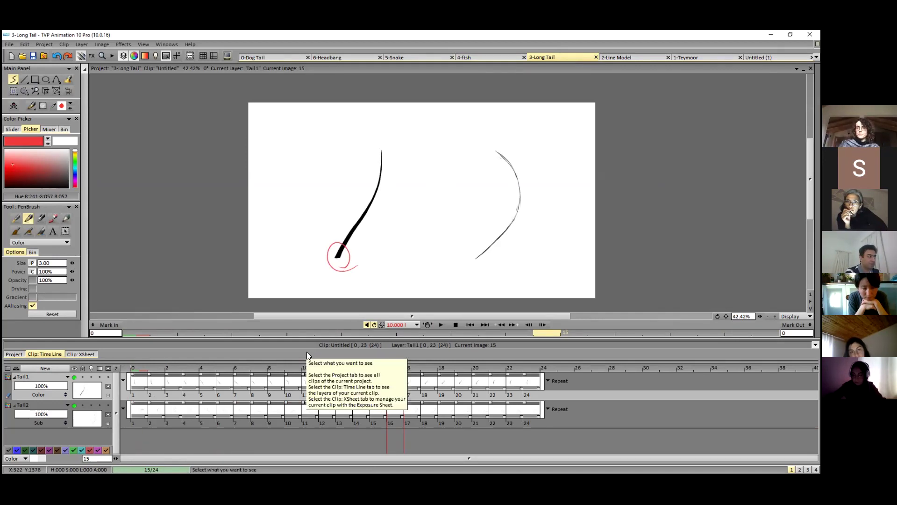
Return to the 4-fish project, try a lower Guide Line opacity, restore it to 100%, and select that layer.
click(491, 57)
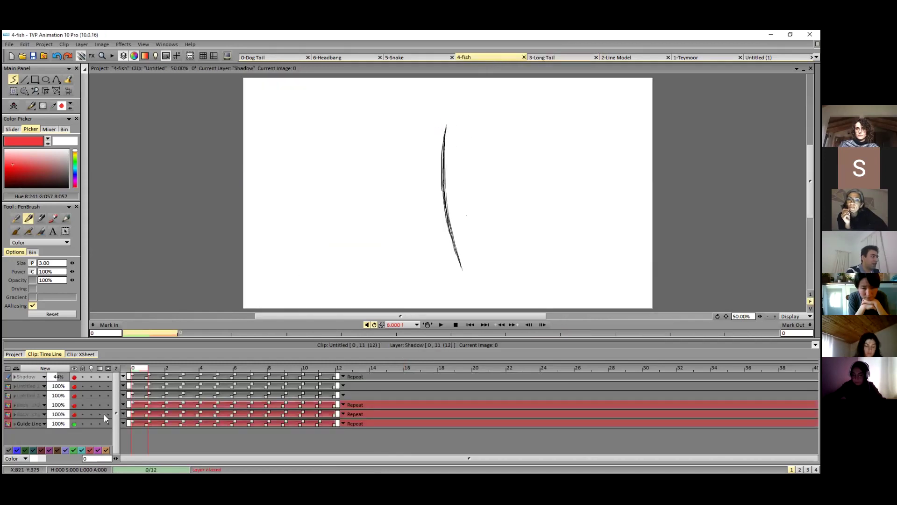
drag(57, 423, 62, 429)
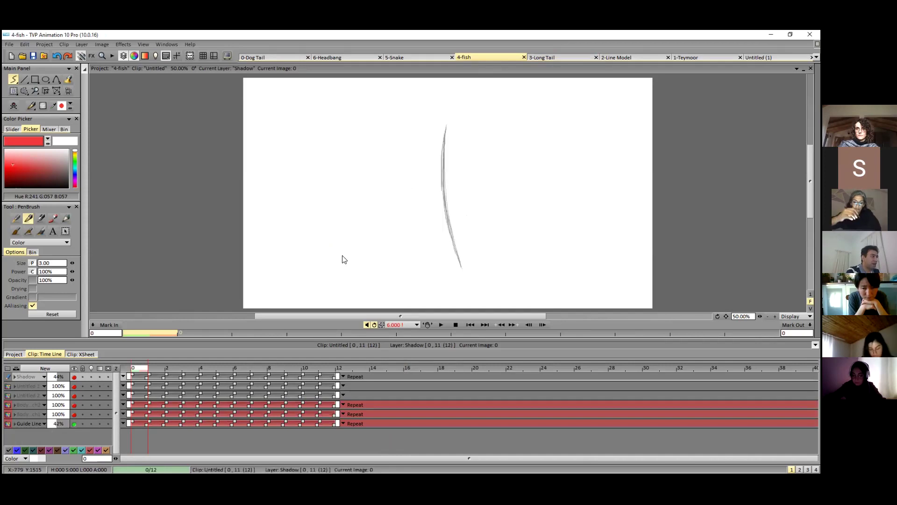
key(ctrl+z)
click(76, 422)
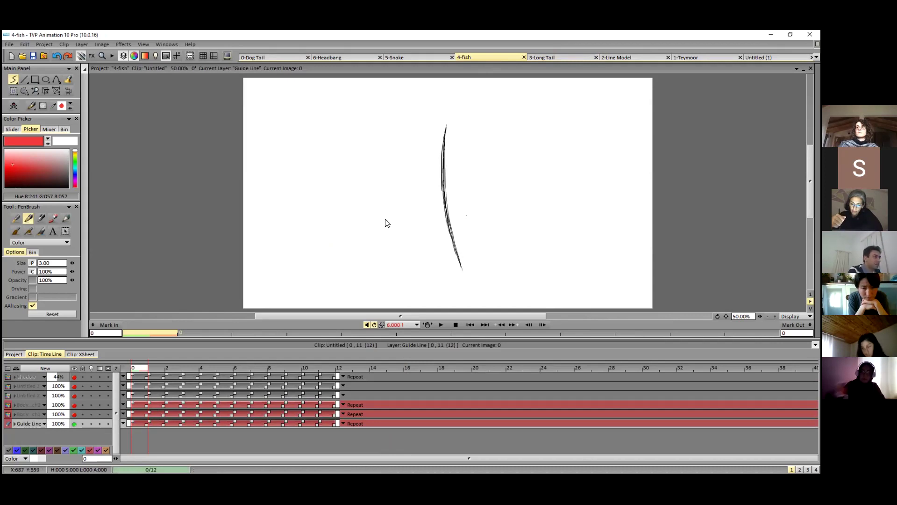
Circle both ends of the guide line in red on frame 0, preview the motion, and return to that frame.
mouse_move(447, 118)
mouse_down()
mouse_move(434, 127)
mouse_move(446, 118)
mouse_up()
drag(460, 257, 459, 258)
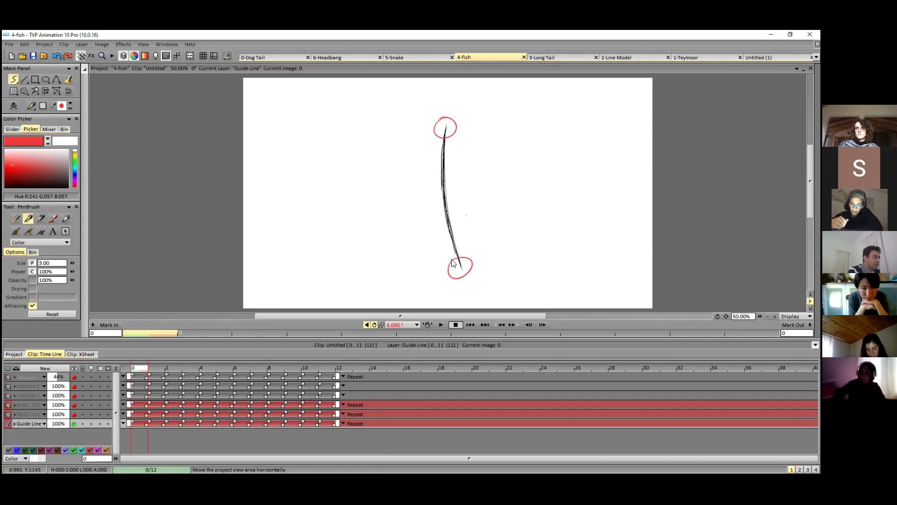
click(440, 324)
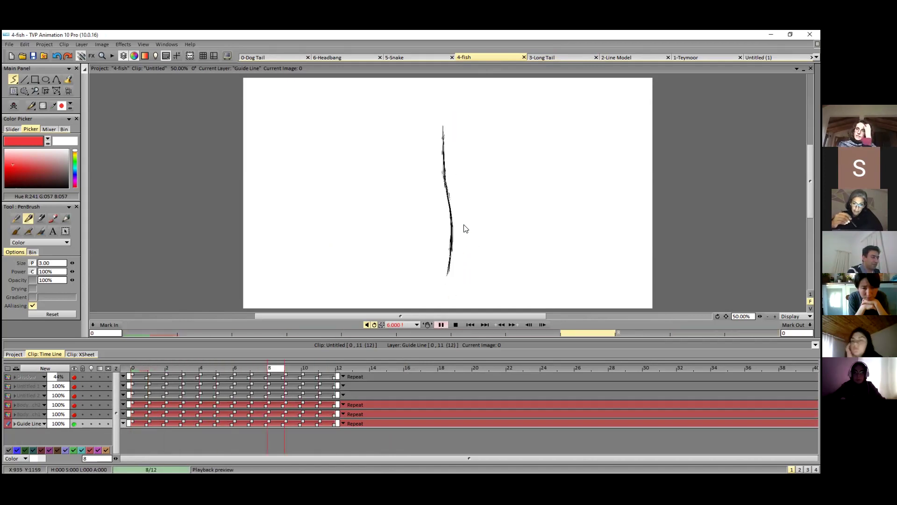
click(138, 369)
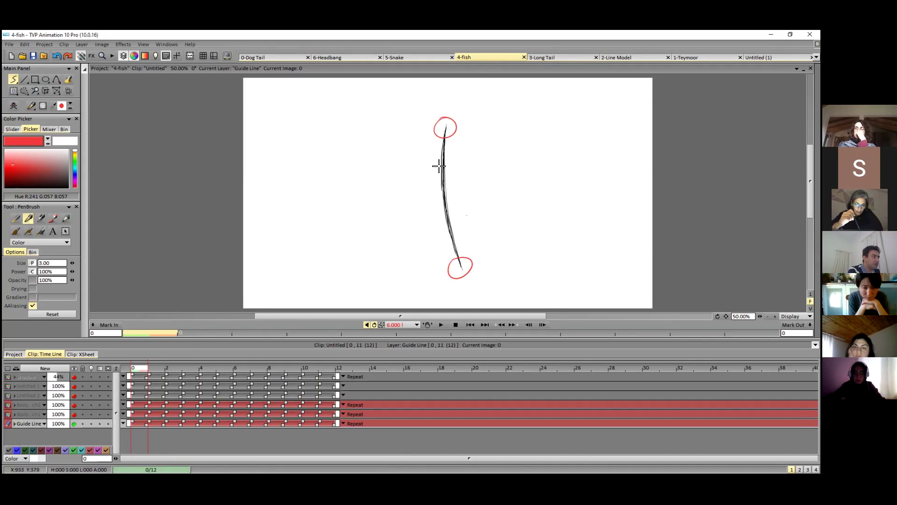
Trace the guide line below the head in red, circle the head section, and undo all red marks.
drag(443, 158, 462, 267)
mouse_move(444, 152)
mouse_down()
mouse_move(450, 146)
mouse_move(439, 154)
mouse_up()
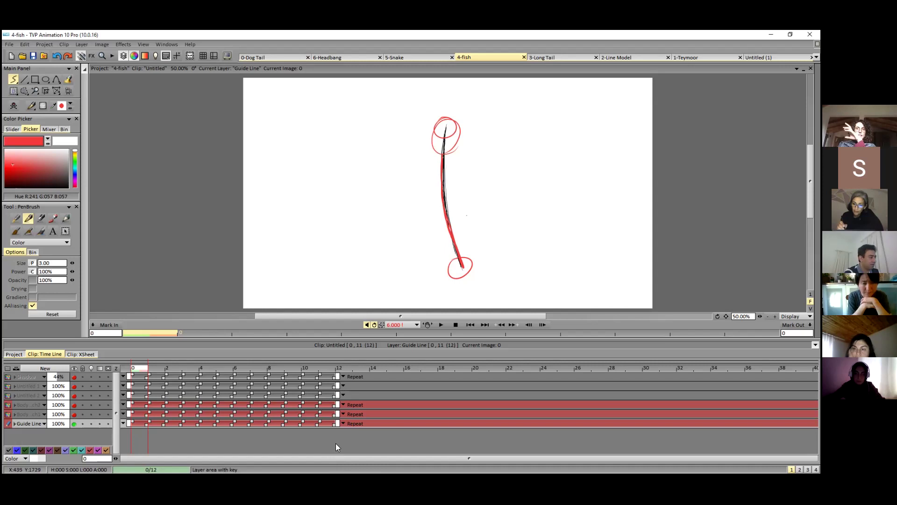
key(ctrl+z)
key(ctrl+z)
key(ctrl+z)
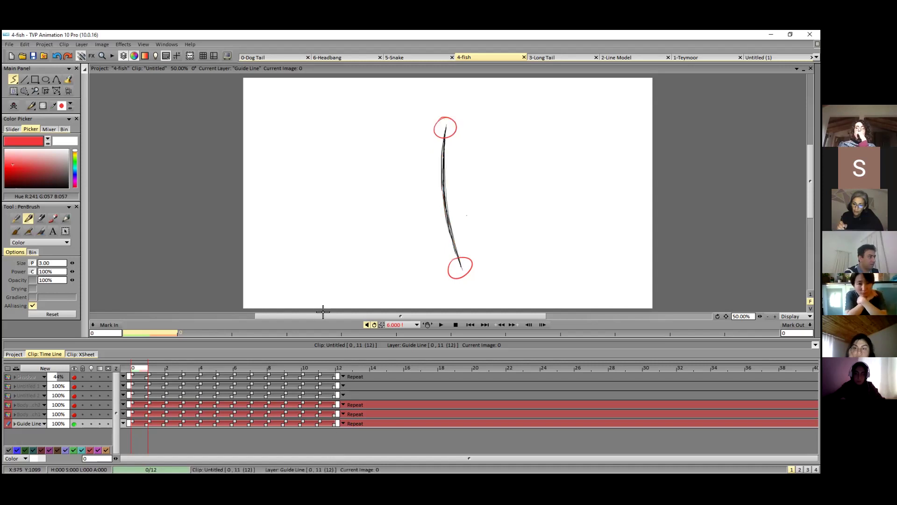
key(ctrl+z)
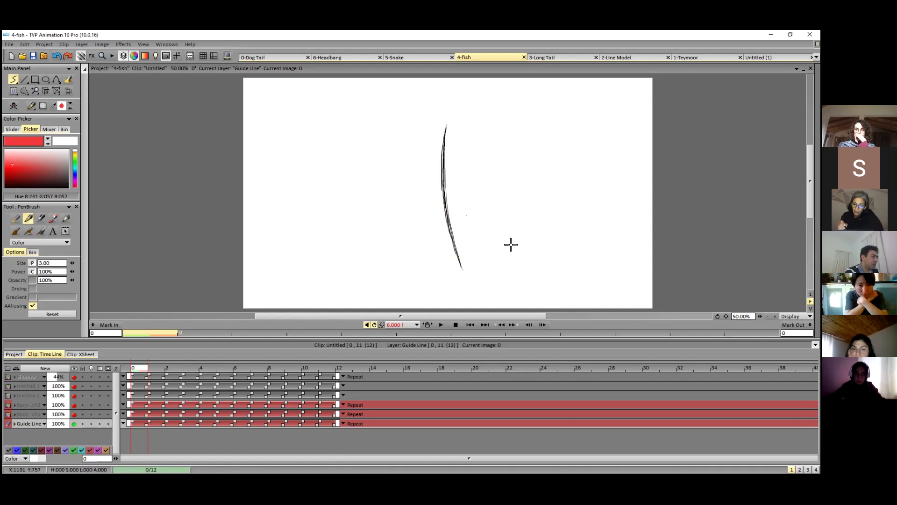
Hide the Guide Line and first body sketch layers, and show the second body sketch with the line layer above it.
click(73, 414)
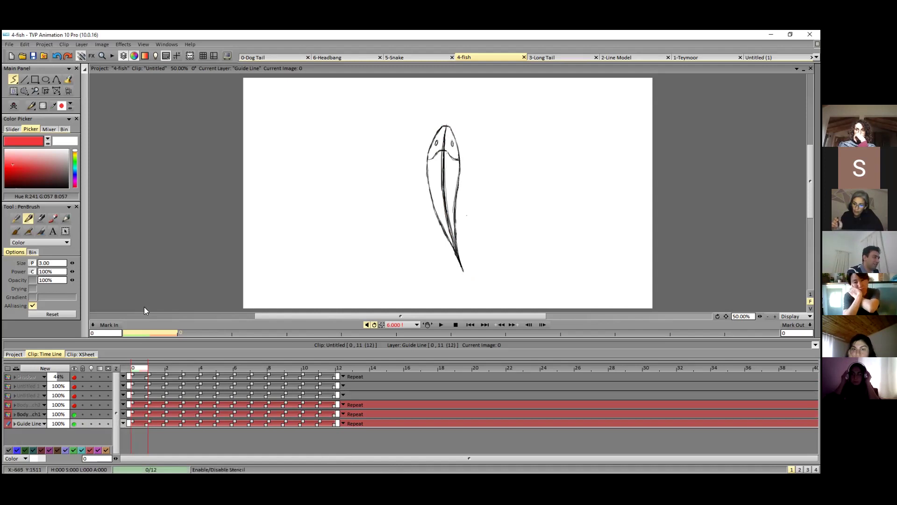
click(73, 422)
click(74, 404)
click(74, 414)
click(74, 395)
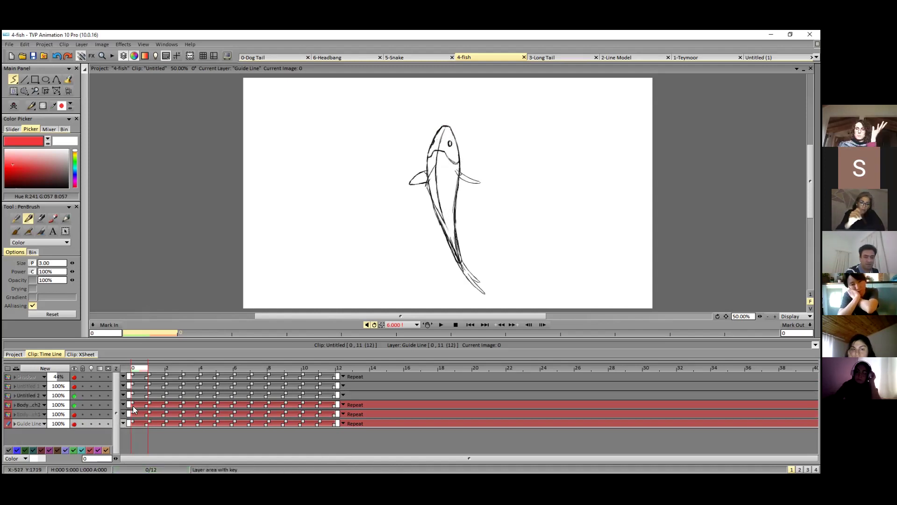
Show only the colored fish and Shadow layers, play the swim cycle, and stop on frame 9.
click(74, 405)
click(74, 395)
click(73, 386)
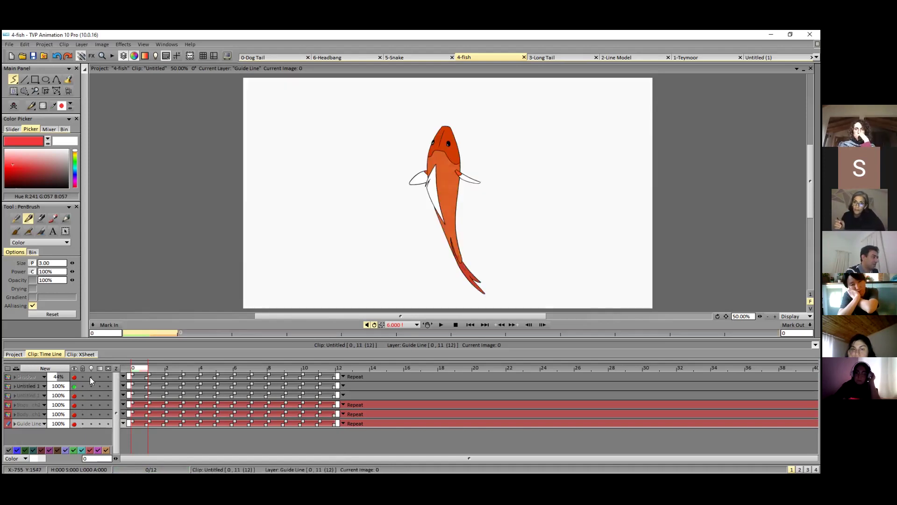
click(73, 377)
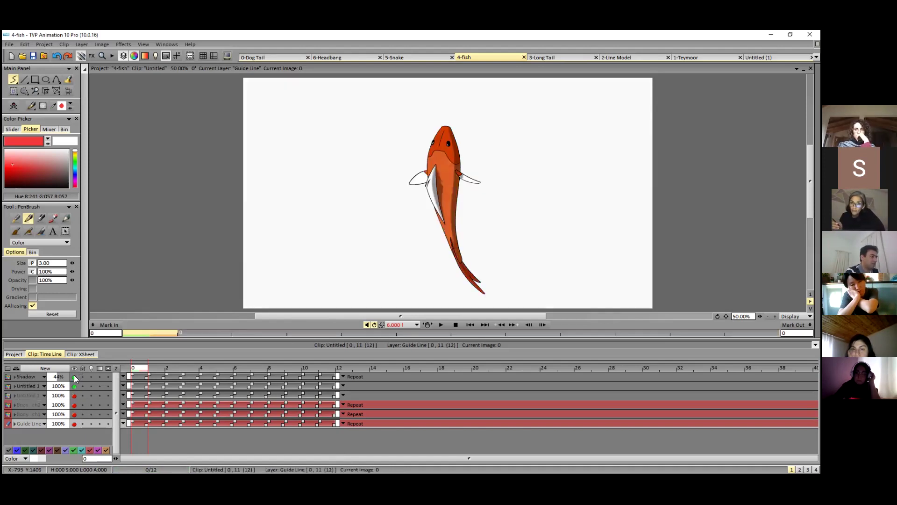
click(440, 325)
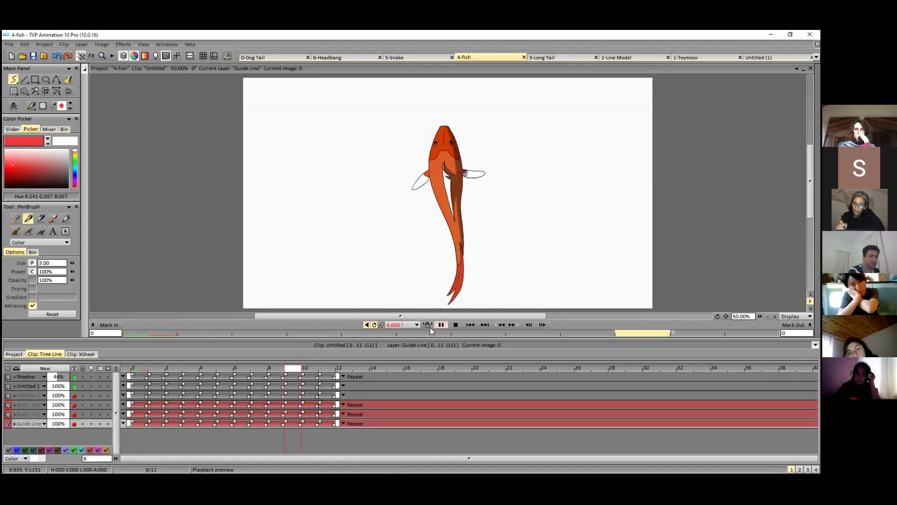
click(291, 370)
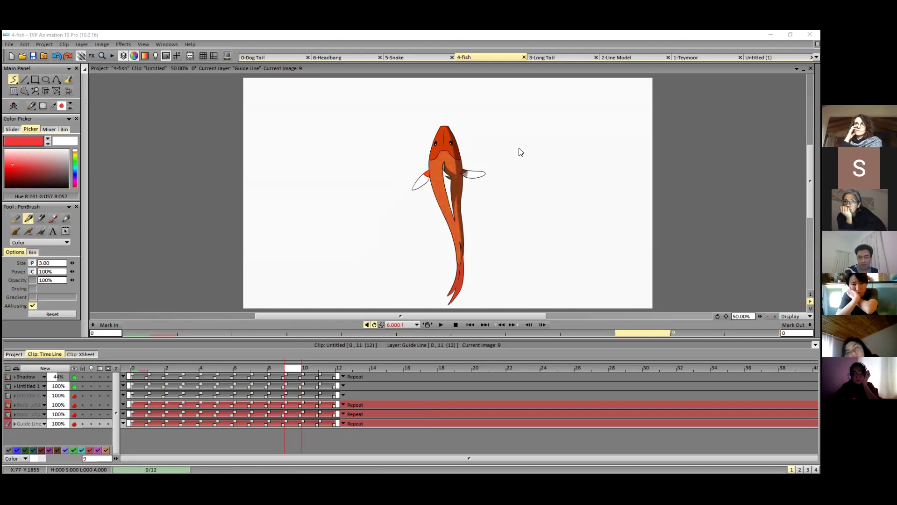
Switch to the S7 folder and watch the Le Papillon video in full screen.
key(alt+Tab)
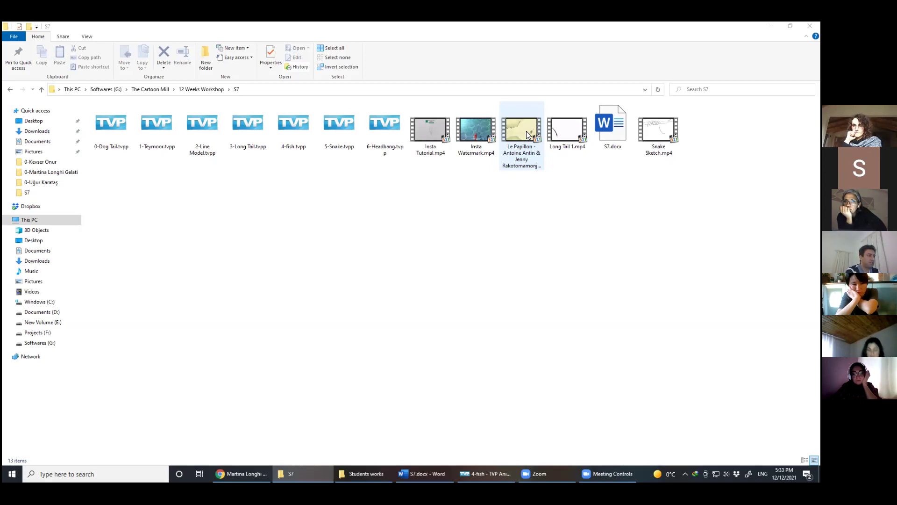
double_click(526, 130)
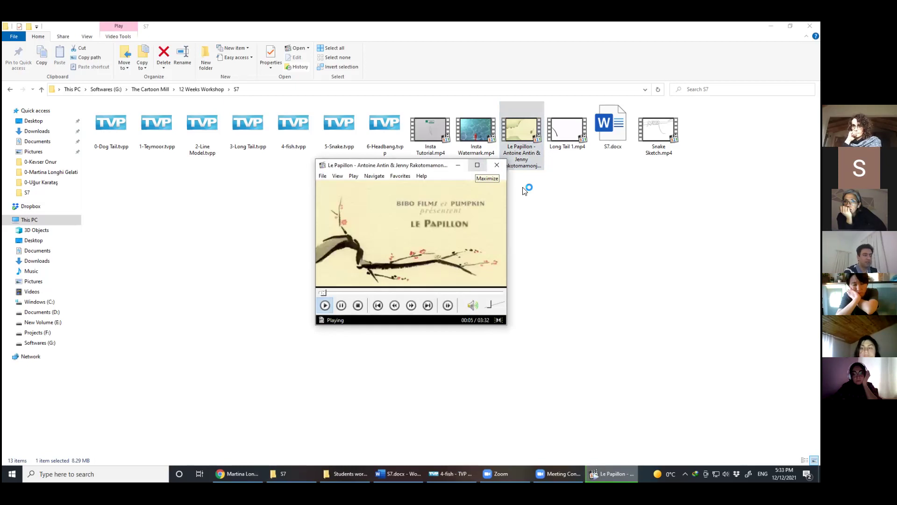
key(super+Up)
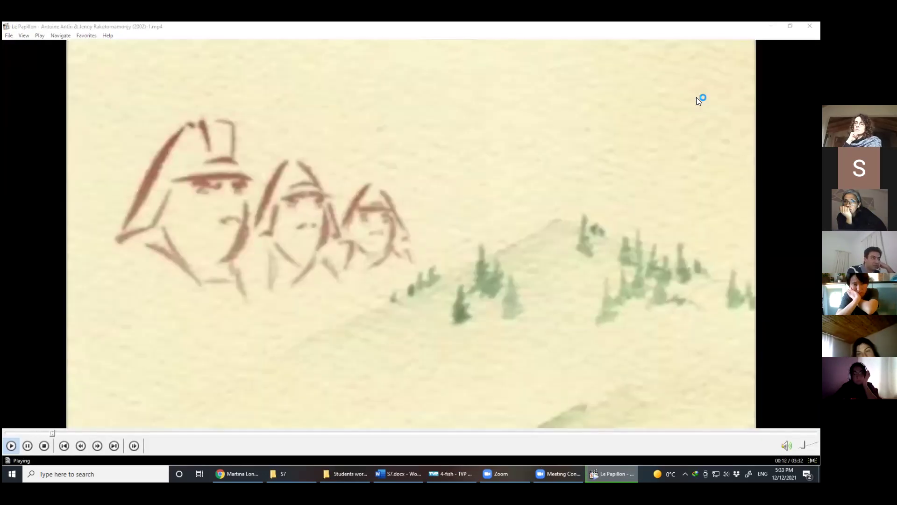
double_click(696, 97)
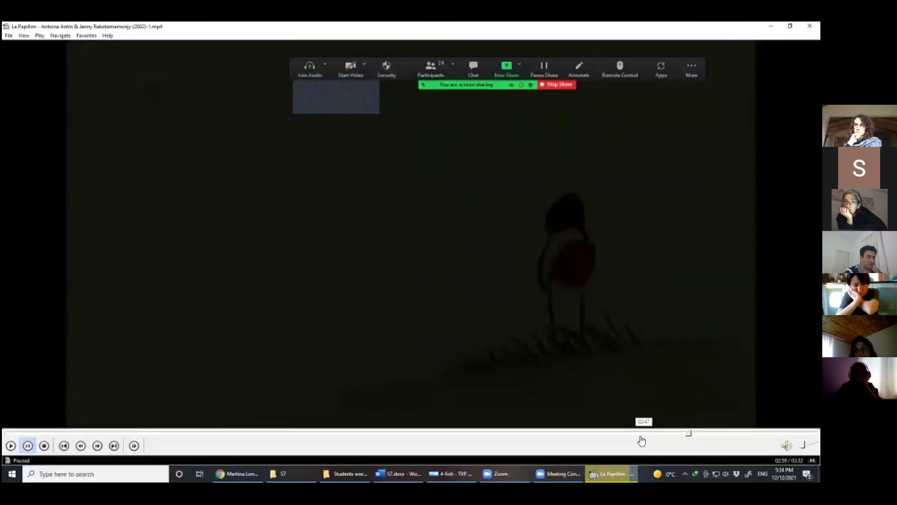
Skim the Le Papillon video back to the indoor scene and forward to the closing credits, and resume playback there.
click(611, 436)
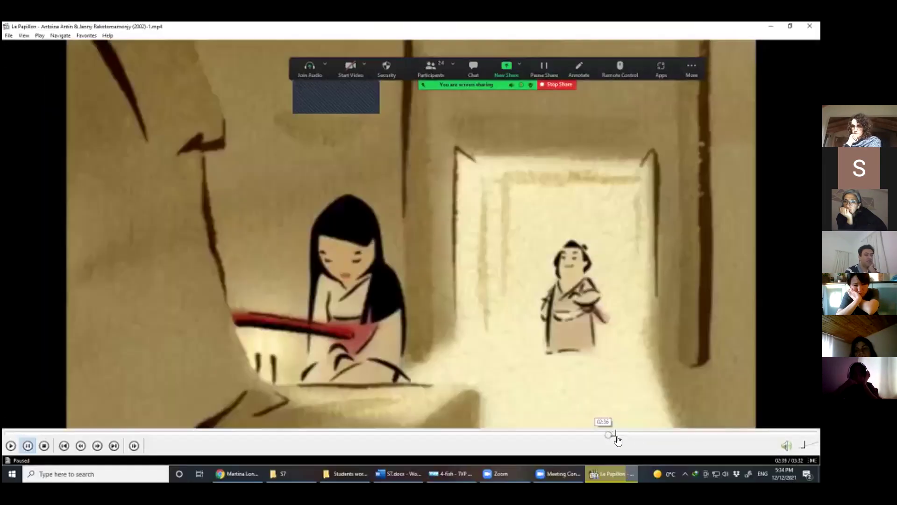
drag(618, 440, 727, 434)
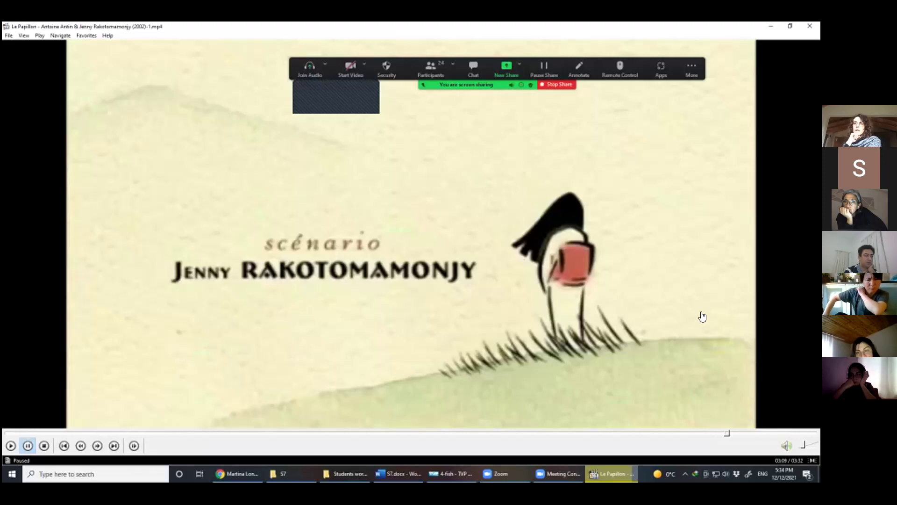
key(space)
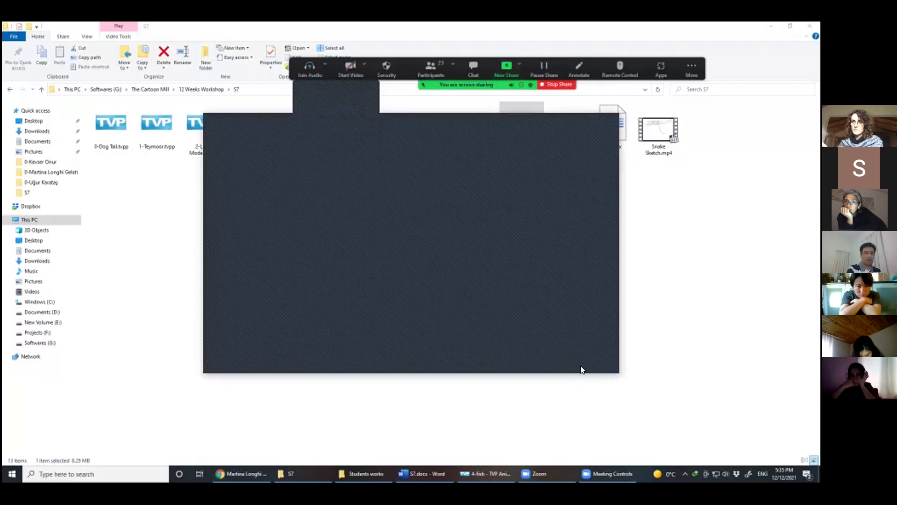
Switch to the 3-Long Tail project, undo the red circle around the tail's base, and show only the Tail1 layer at the first frame.
double_click(442, 344)
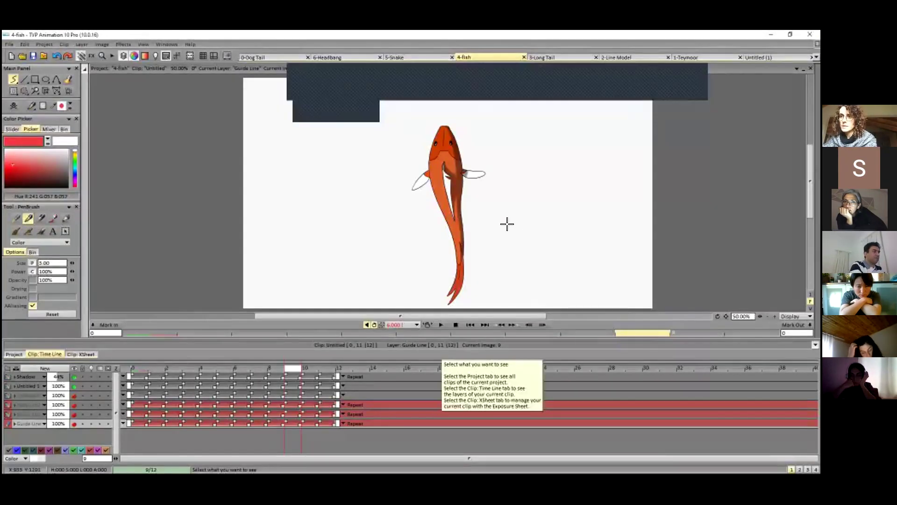
click(561, 58)
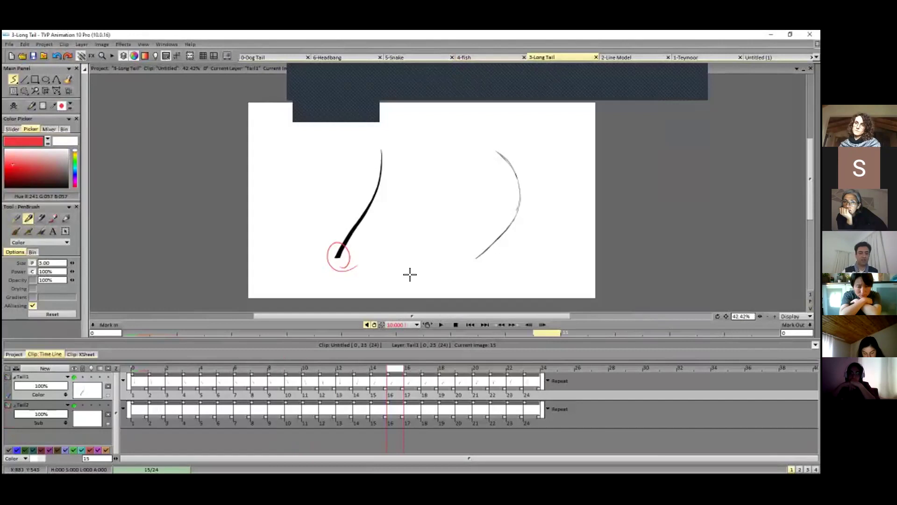
key(ctrl+z)
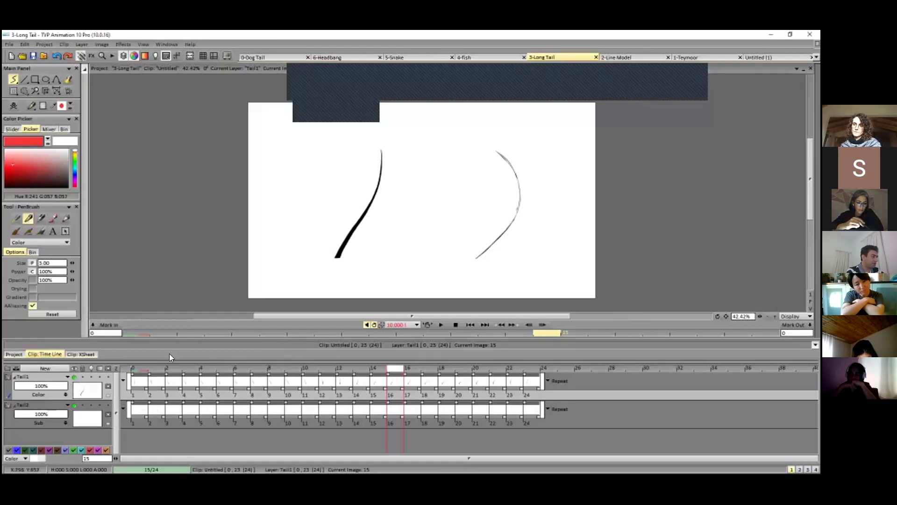
key(Home)
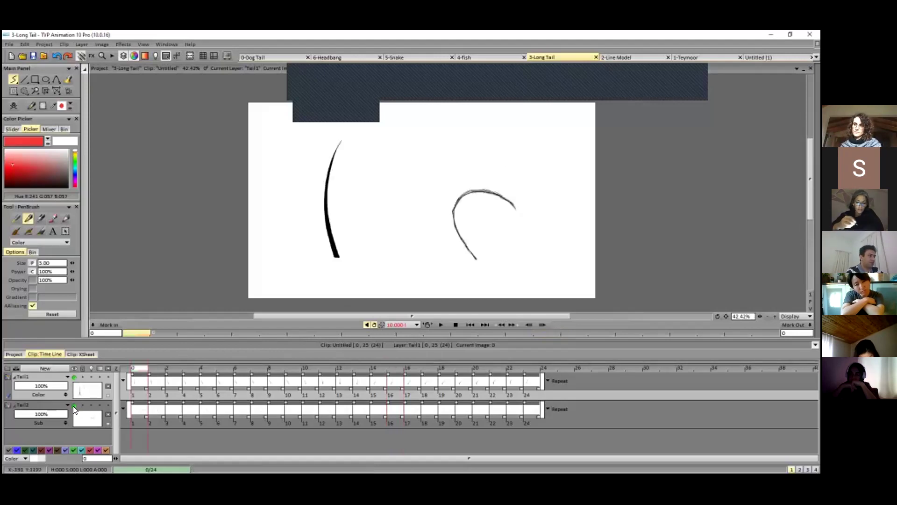
key(ctrl+z)
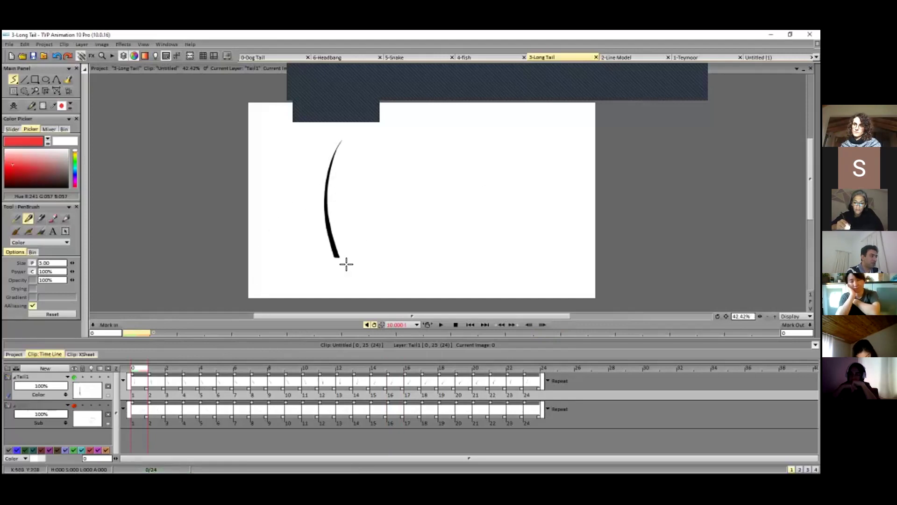
Delete frames 13 to 24 of the Tail1 layer and play the remaining half of the cycle.
click(346, 367)
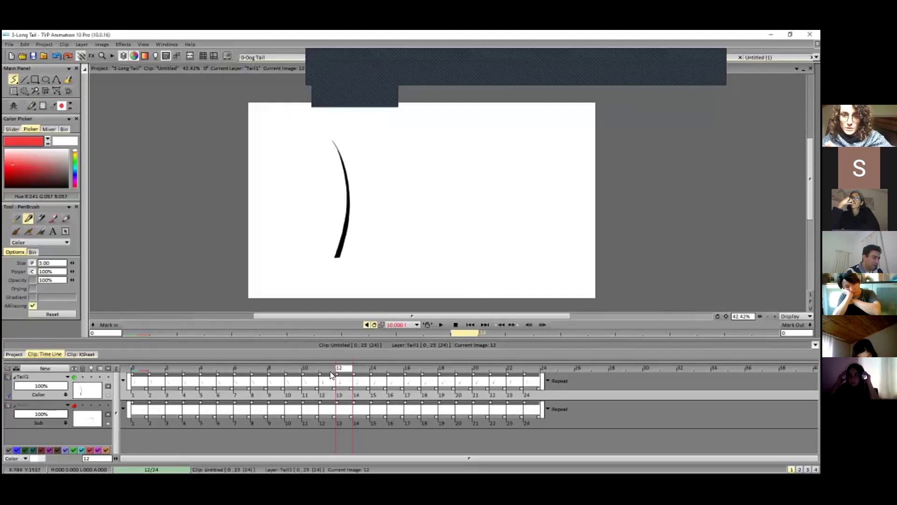
drag(336, 373, 540, 389)
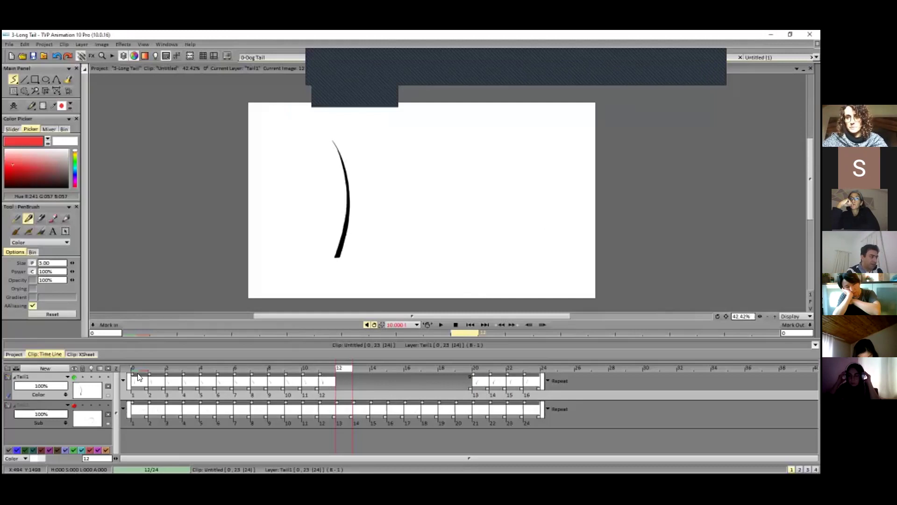
key(Delete)
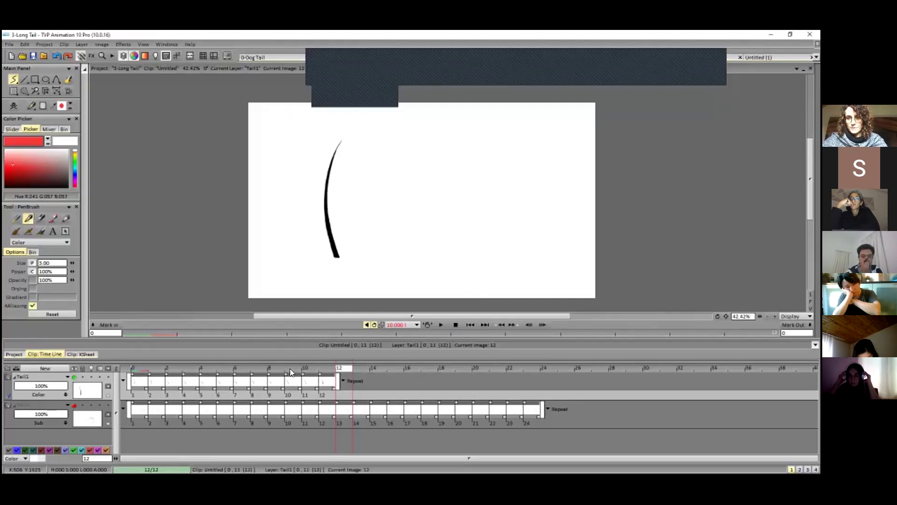
key(Return)
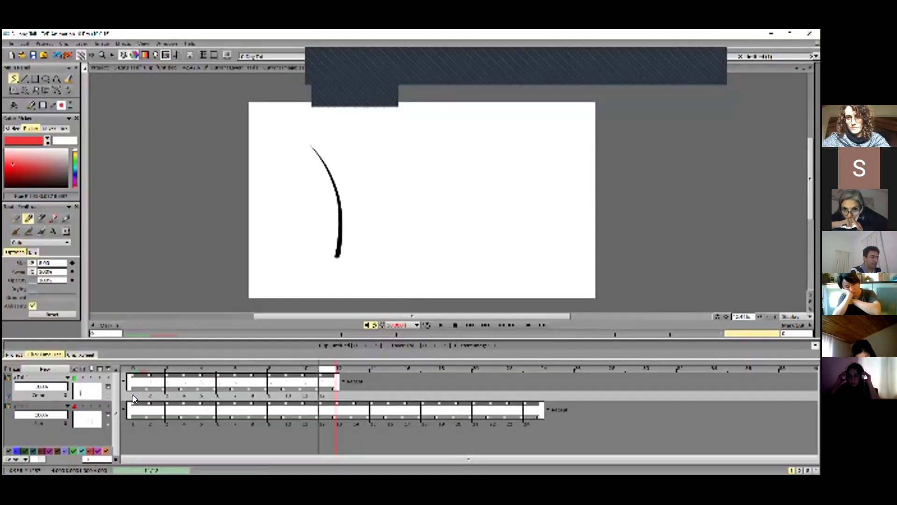
Copy all 12 remaining Tail1 frames and paste them directly after the last one.
click(327, 391)
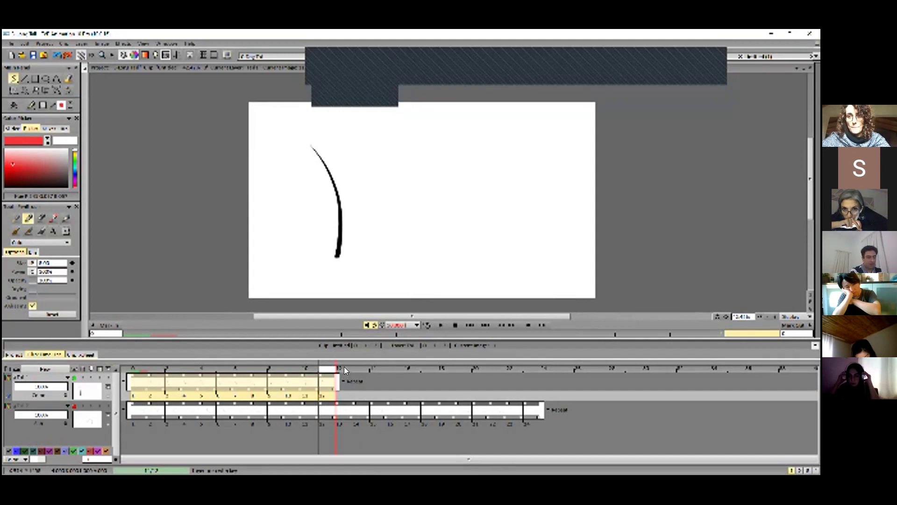
click(339, 411)
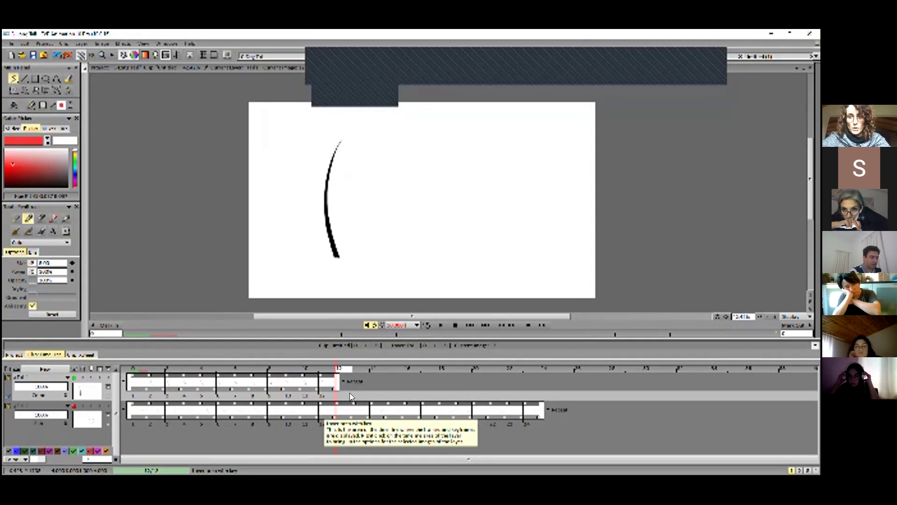
key(ctrl+v)
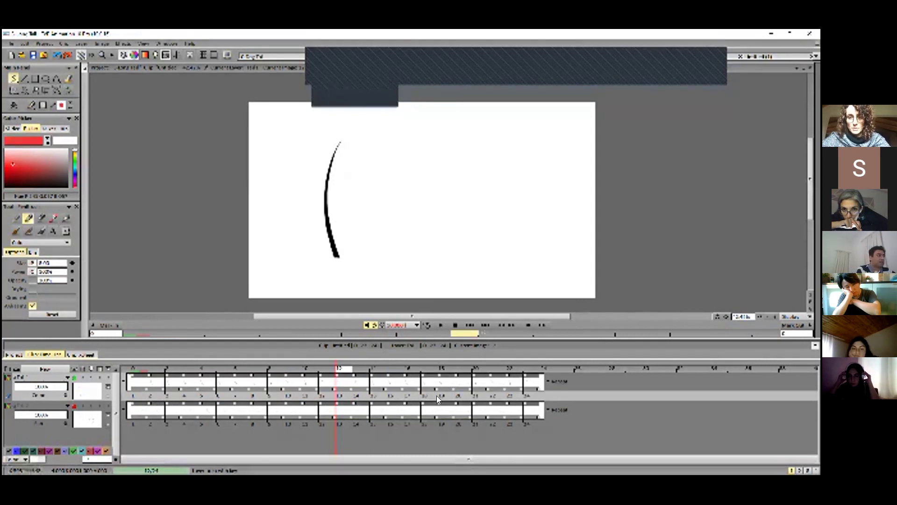
Select Tail1 frames 13 to 24 and remove the existing KeyFramer effect from the FX Stack.
shift+click(519, 392)
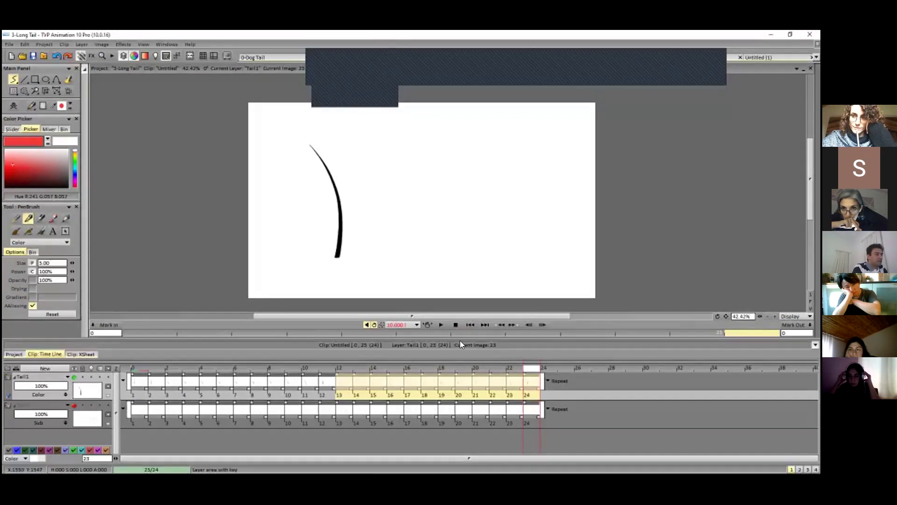
click(91, 56)
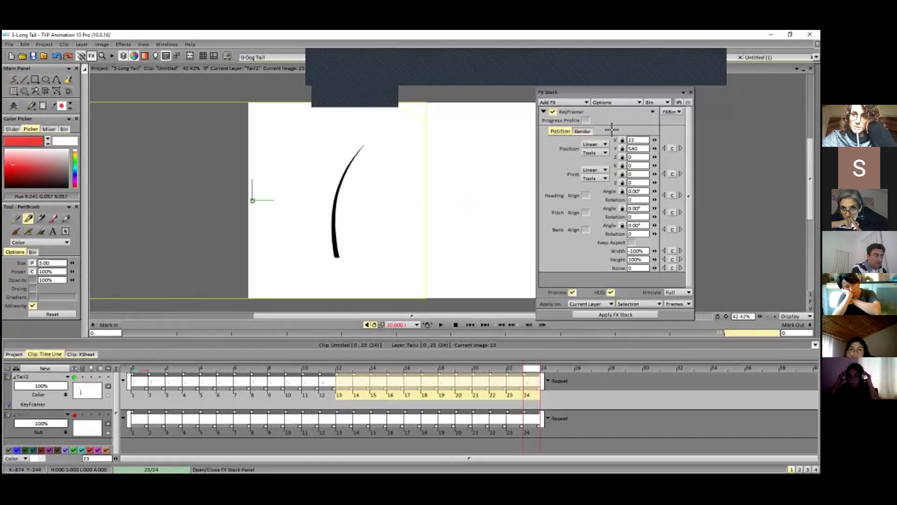
click(653, 111)
click(659, 164)
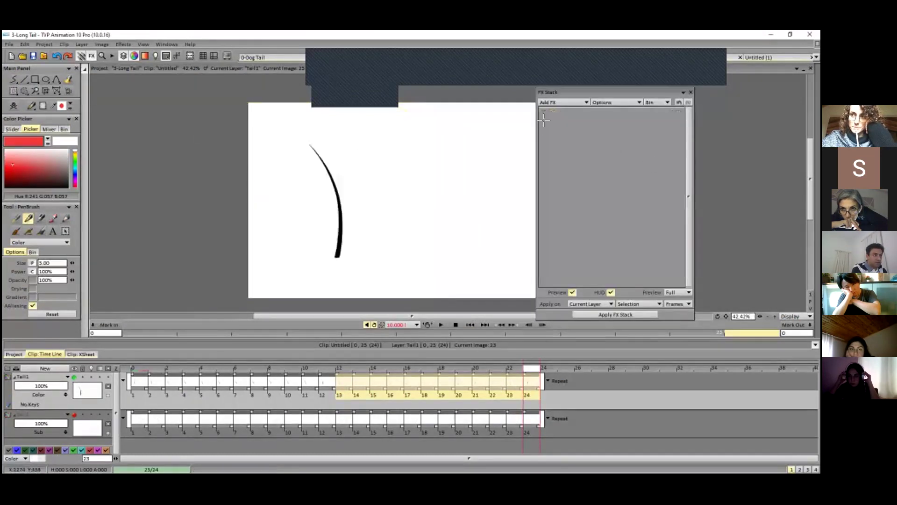
Add a new KeyFramer motion effect and set its width to -100% to mirror the selected frames.
click(585, 102)
mouse_move(603, 166)
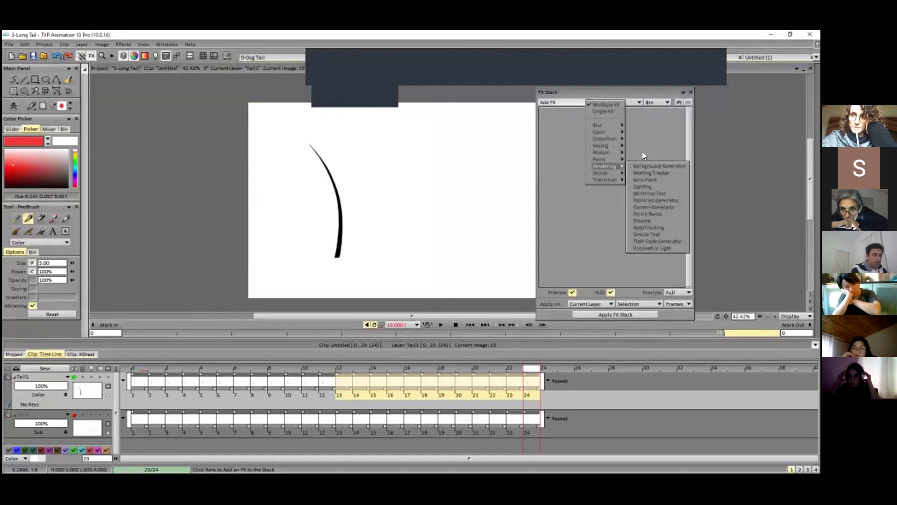
click(647, 257)
click(629, 252)
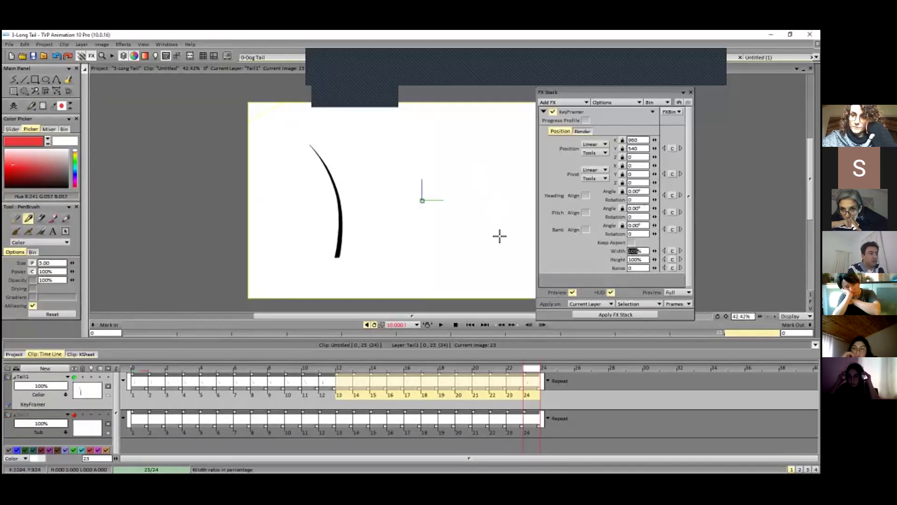
text(-100)
key(Return)
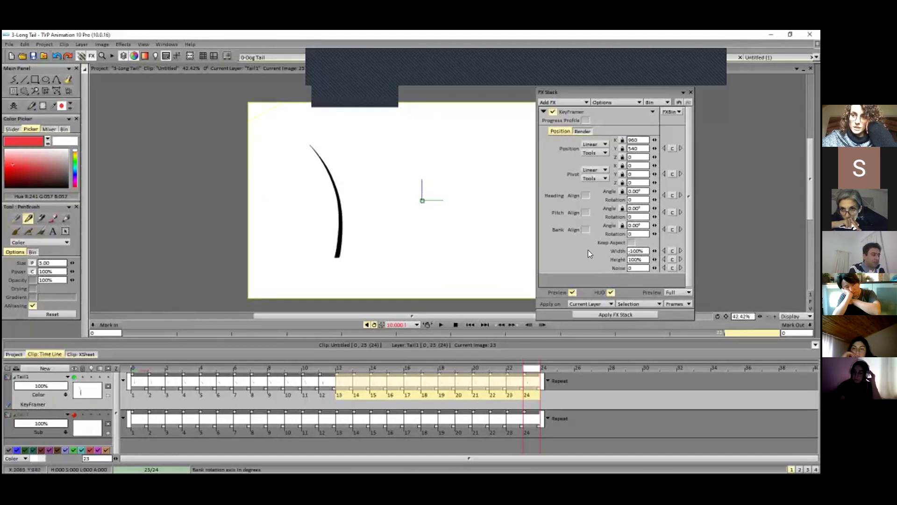
Move the mirrored tail to X position 21 so its base meets the original's, and apply the FX Stack to the selected frames.
drag(648, 92, 711, 94)
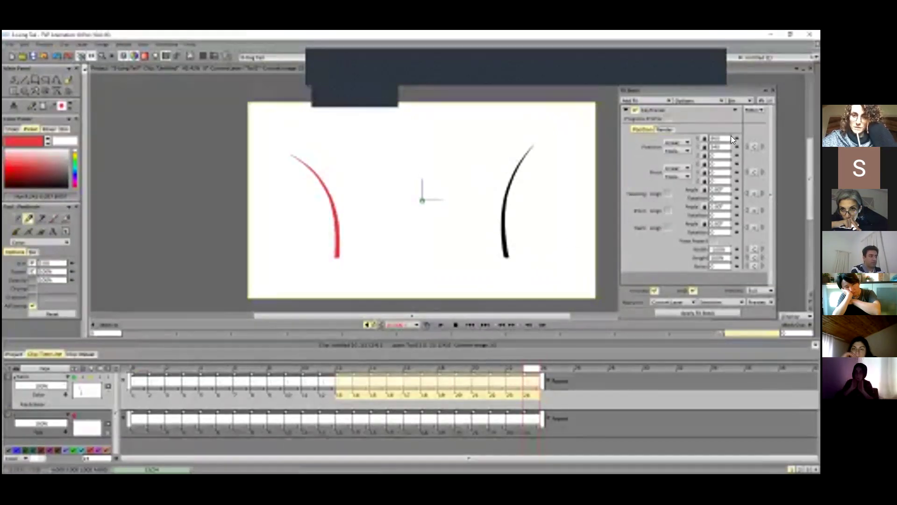
drag(580, 146, 548, 149)
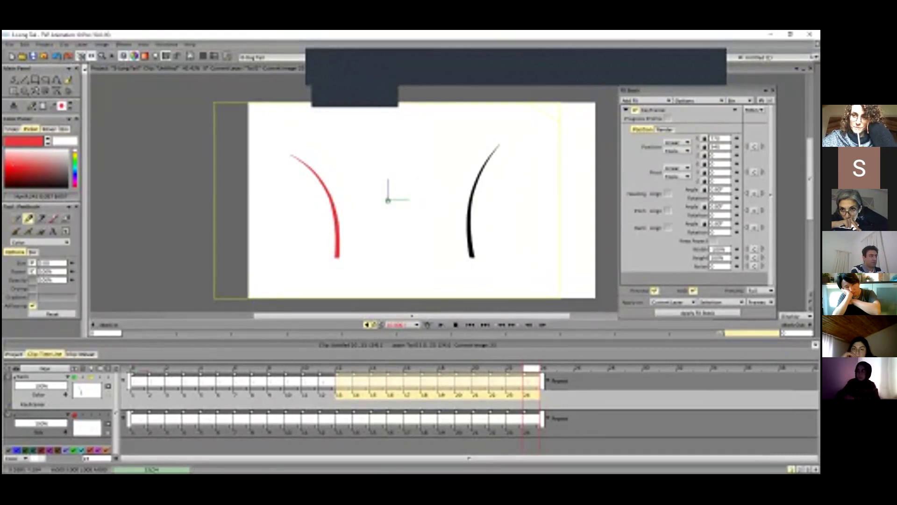
drag(457, 178, 371, 178)
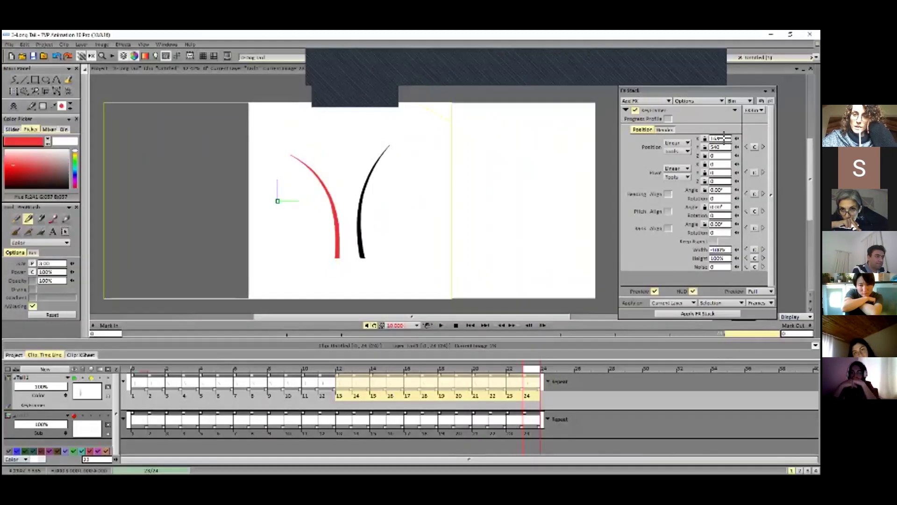
mouse_move(720, 138)
mouse_down()
mouse_move(706, 138)
mouse_move(729, 138)
mouse_move(712, 139)
mouse_move(729, 138)
mouse_move(724, 151)
mouse_up()
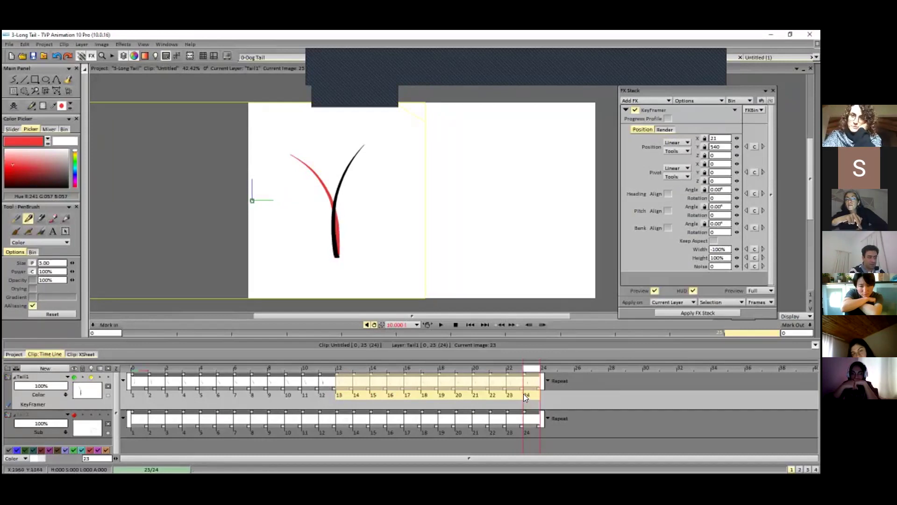
click(684, 315)
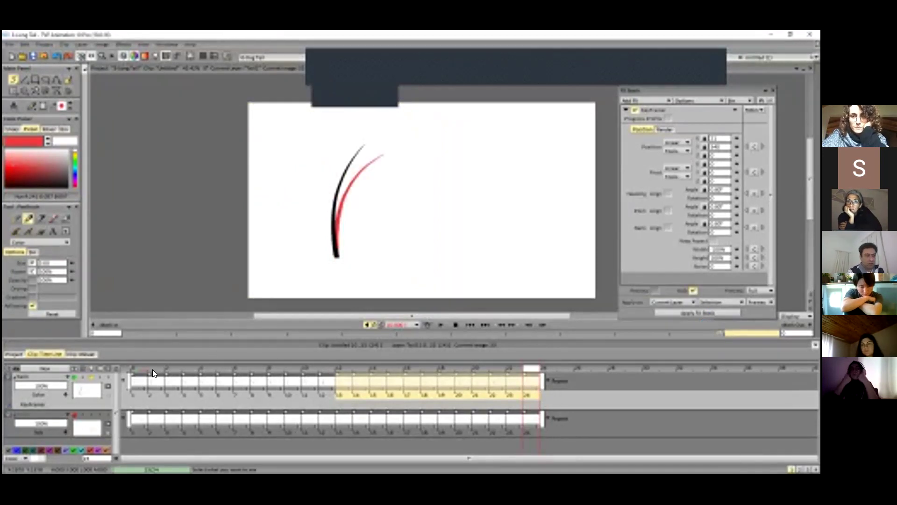
Close the FX Stack, play the full Tail1 cycle, and stop on frame 10.
click(565, 368)
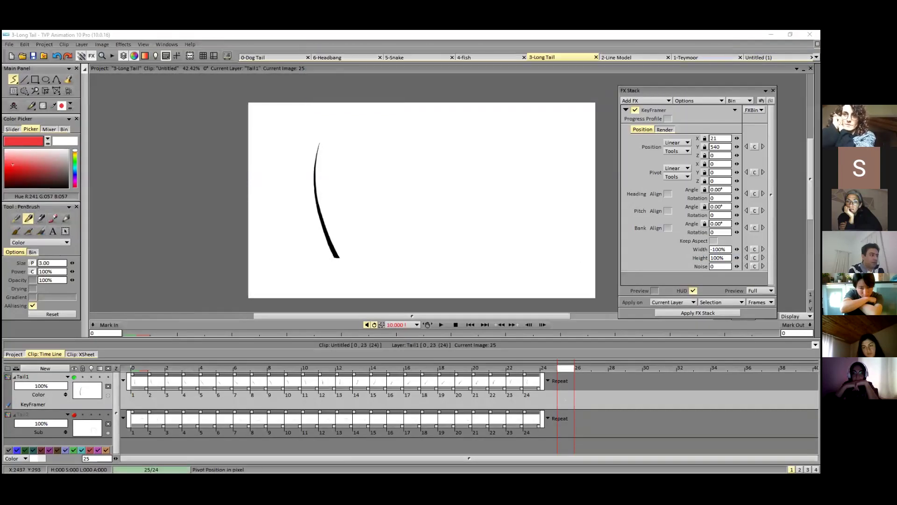
click(441, 324)
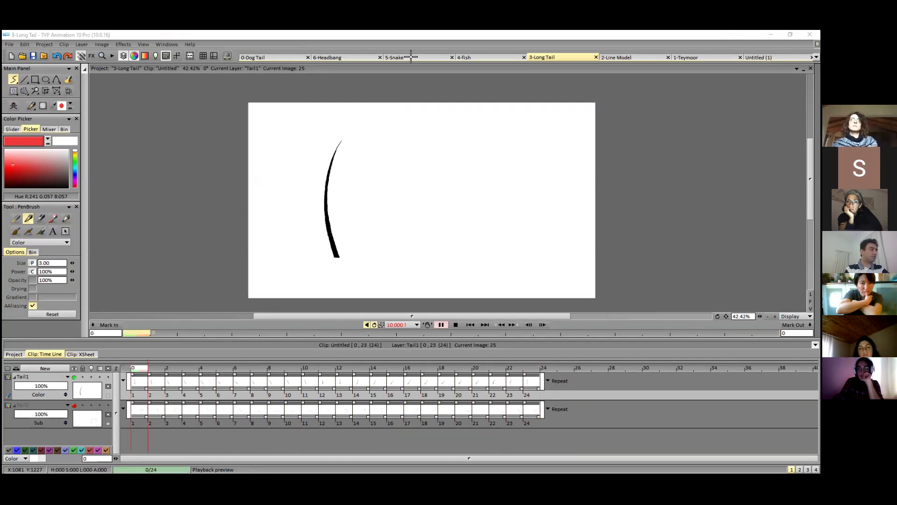
key(space)
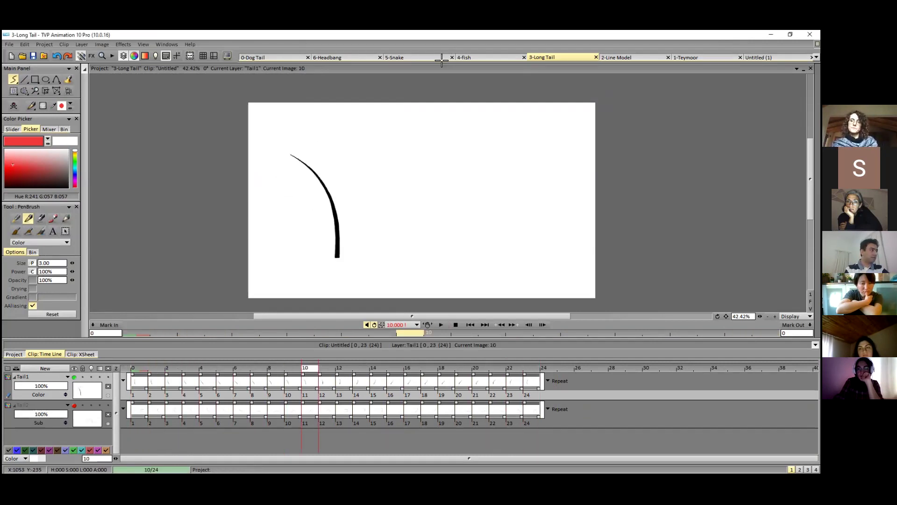
Switch to the 5-Snake project, toggle the Untitled 2 snake drawing's visibility, and leave only the Snake guide line and BG layers shown.
click(418, 57)
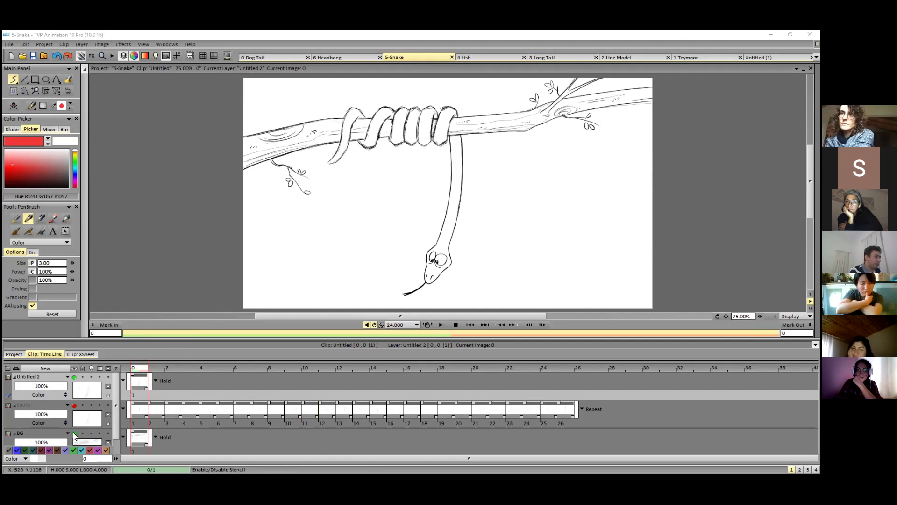
click(75, 377)
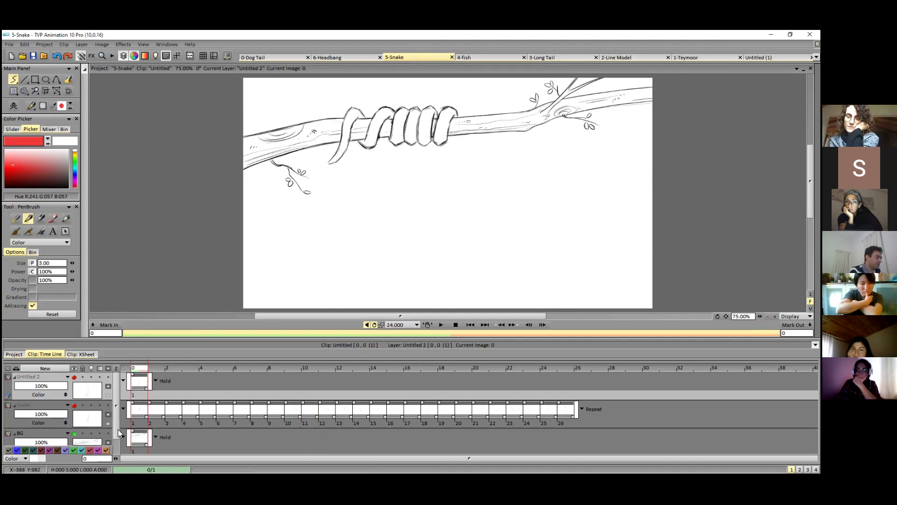
scroll(73, 422, down, 1)
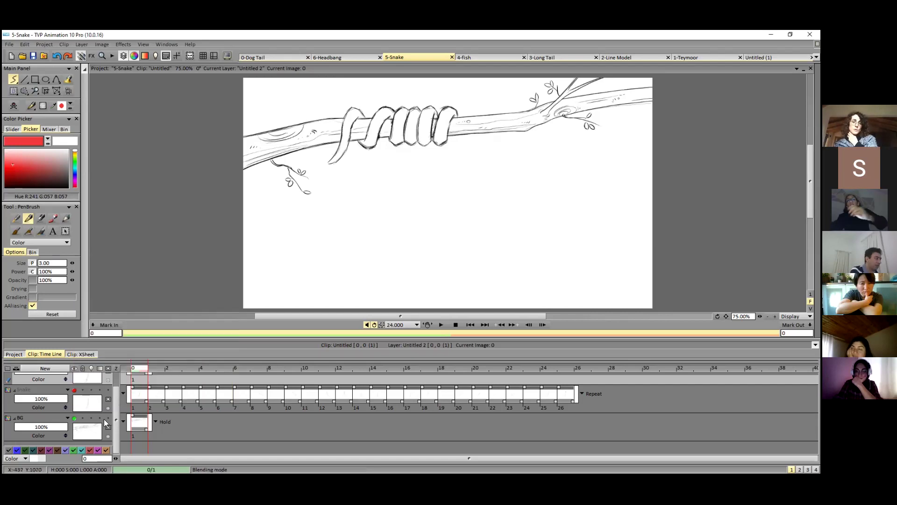
scroll(116, 402, up, 2)
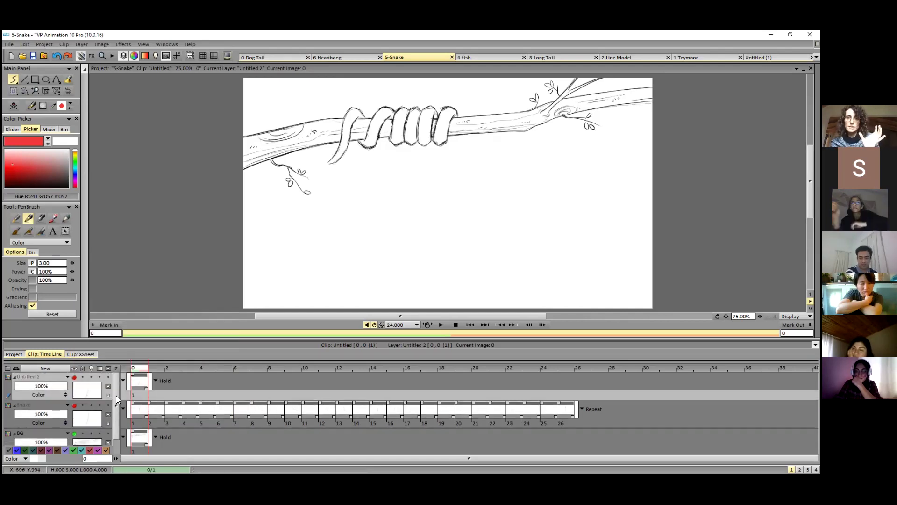
click(75, 377)
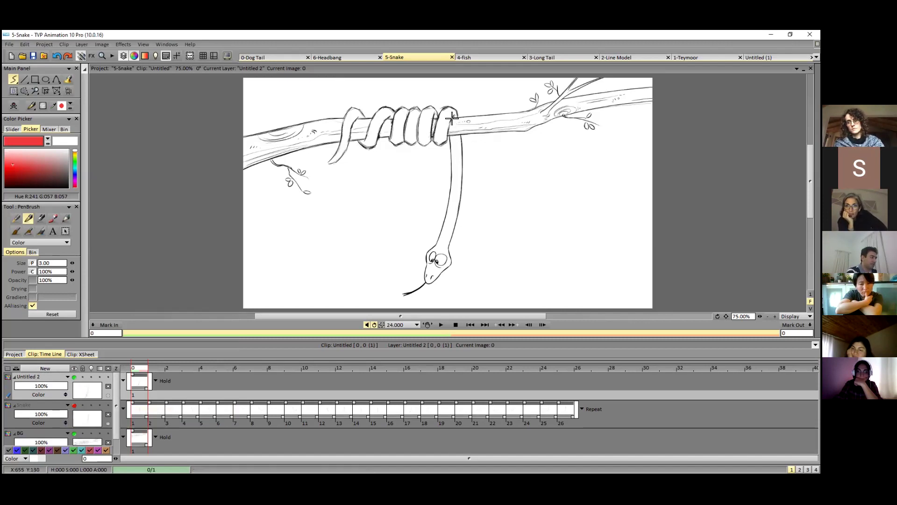
click(69, 400)
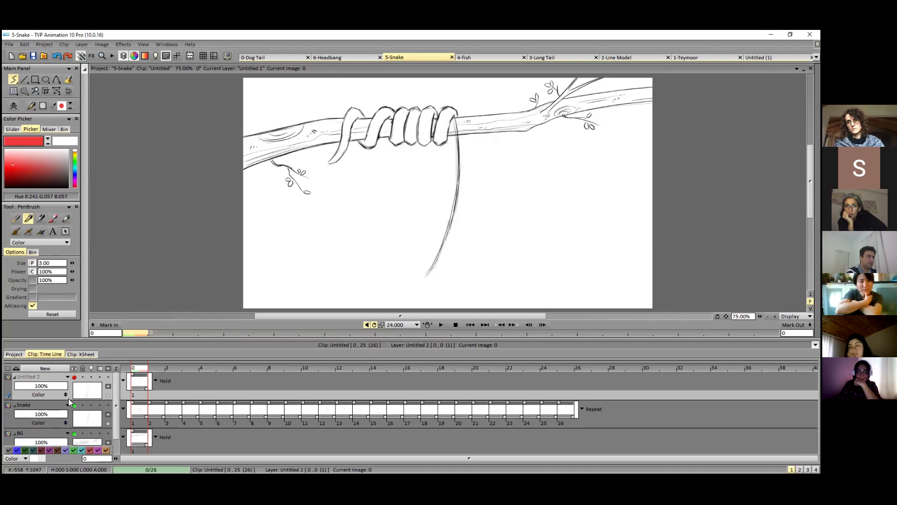
Play the snake guide-line animation, then hide the Snake layer and show the Untitled 2 snake drawing.
click(441, 324)
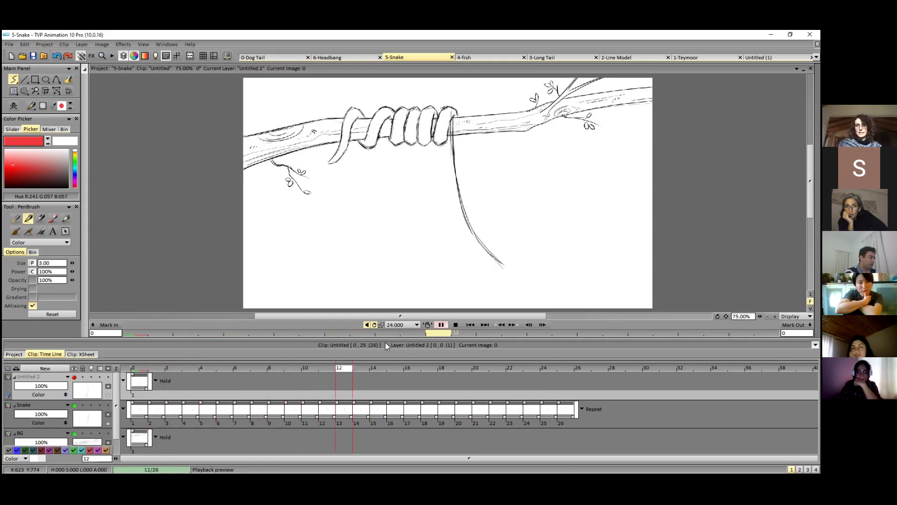
click(74, 405)
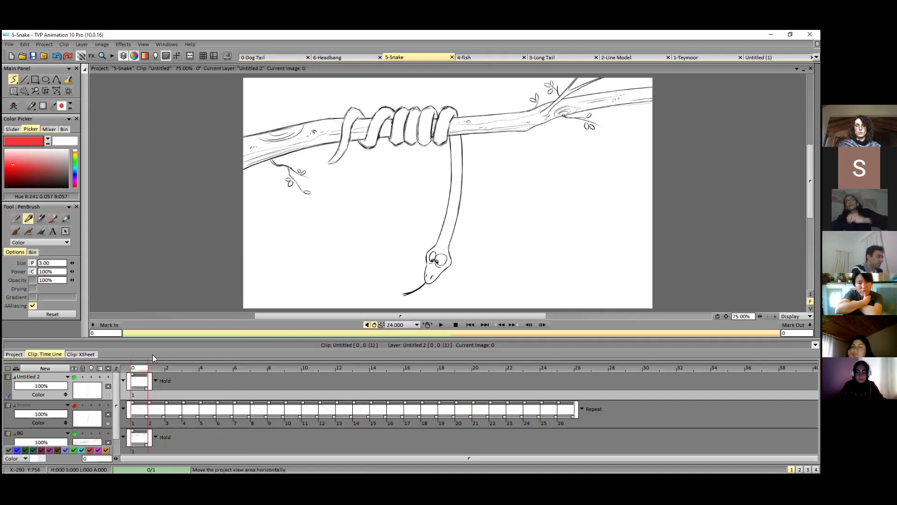
On the Untitled 2 layer, sketch red strokes along the hanging snake's body down to its head and undo the last stroke.
click(61, 376)
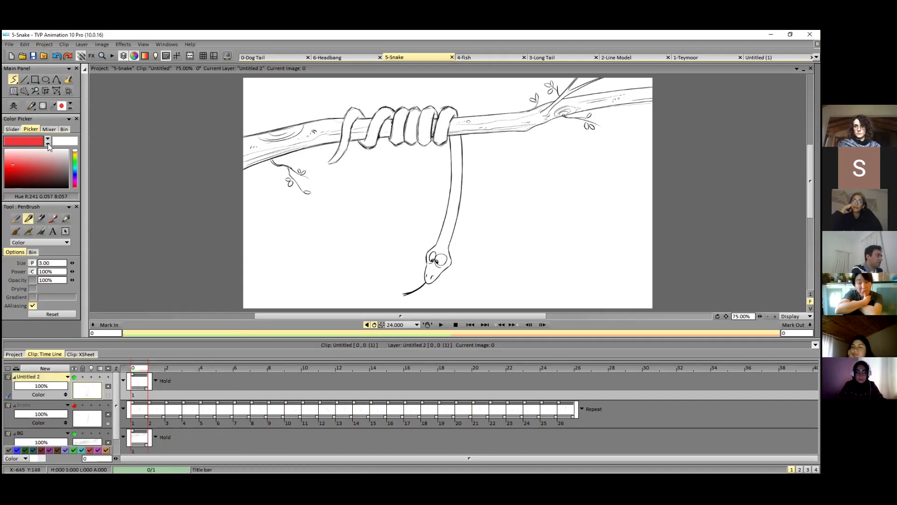
mouse_move(452, 135)
mouse_down()
mouse_move(459, 197)
mouse_move(463, 182)
mouse_move(458, 168)
mouse_move(439, 257)
mouse_move(450, 230)
mouse_move(421, 281)
mouse_up()
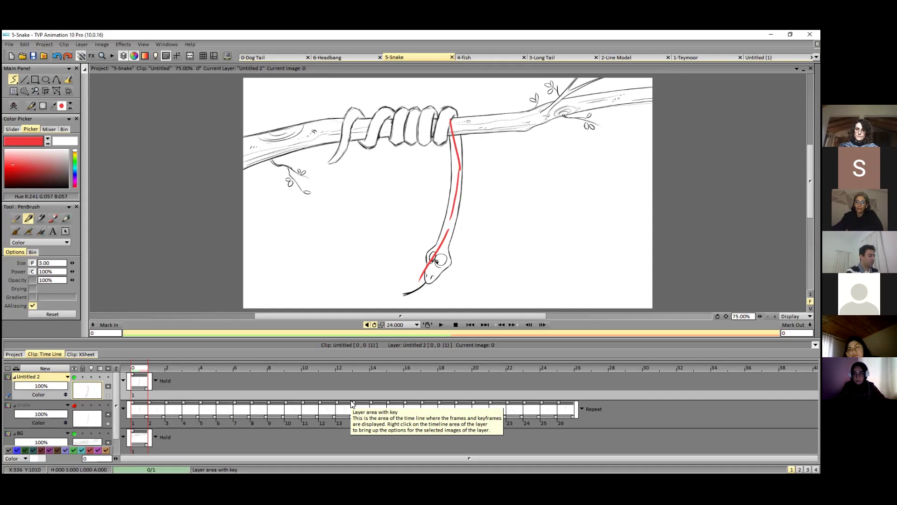
key(ctrl+z)
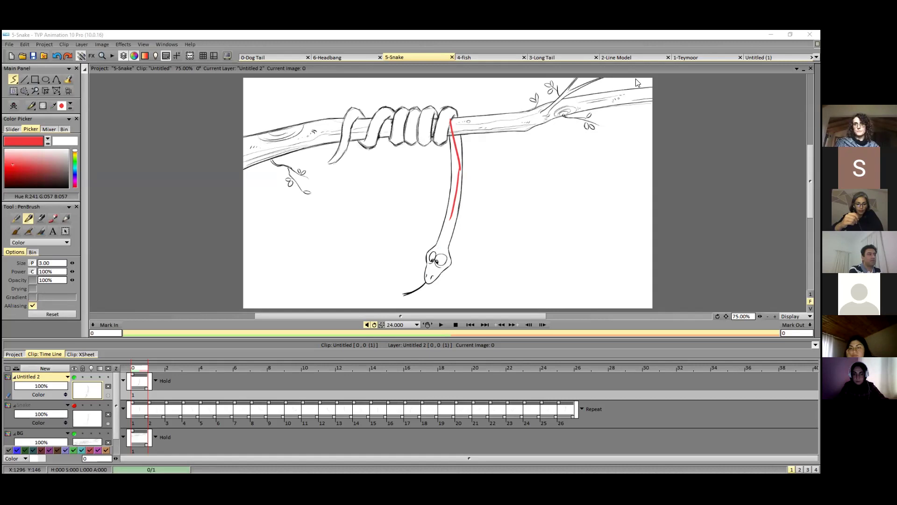
In the 3-Long Tail project, cut Tail1 back to its first 12 frames and paste the copied 12 frames after them.
click(542, 57)
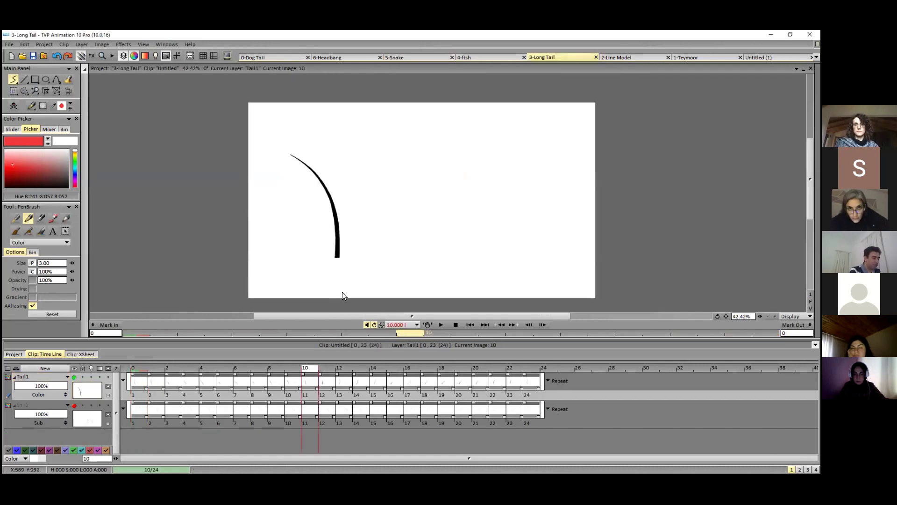
click(326, 367)
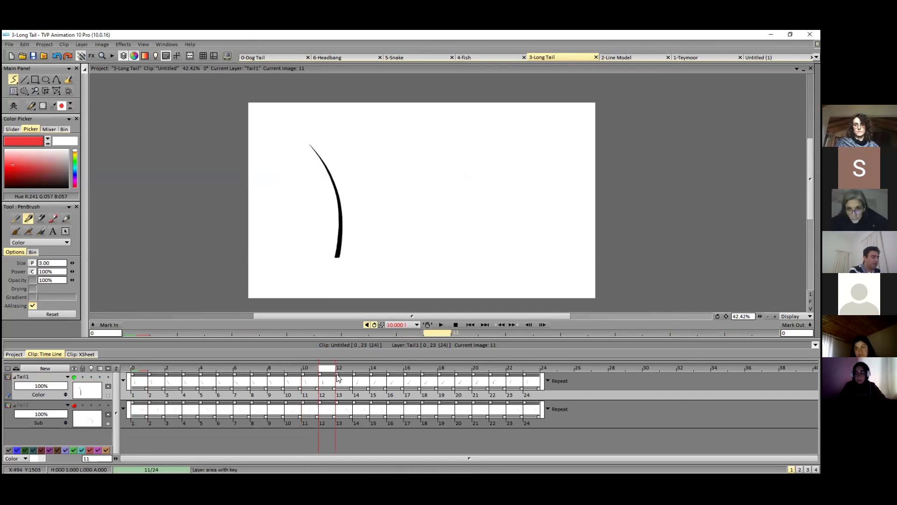
drag(373, 378, 549, 393)
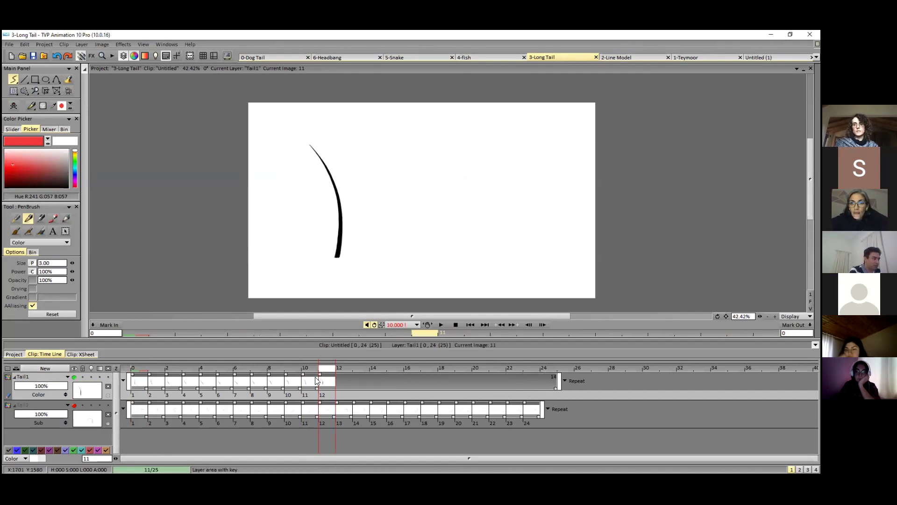
key(ctrl+z)
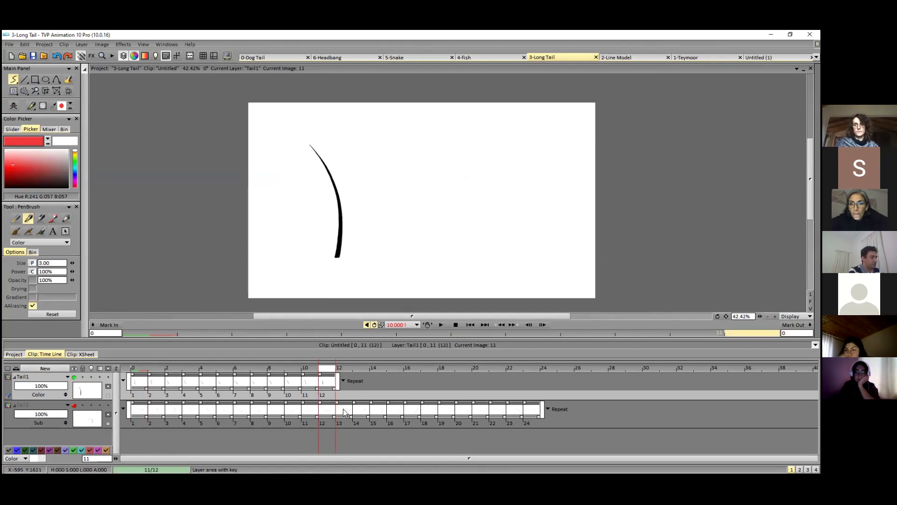
click(342, 379)
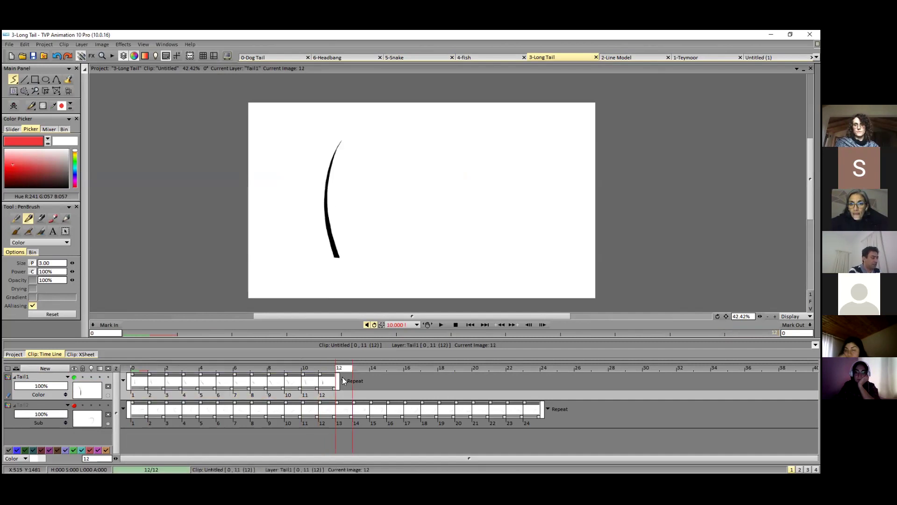
key(ctrl+v)
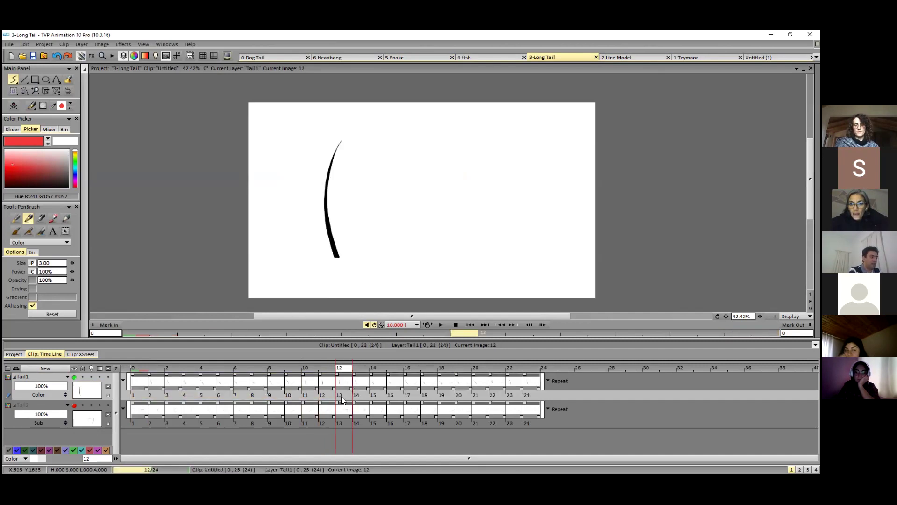
Select Tail1 frames 13 to 24 and delete the existing KeyFramer effect from the FX Stack.
drag(341, 396, 535, 393)
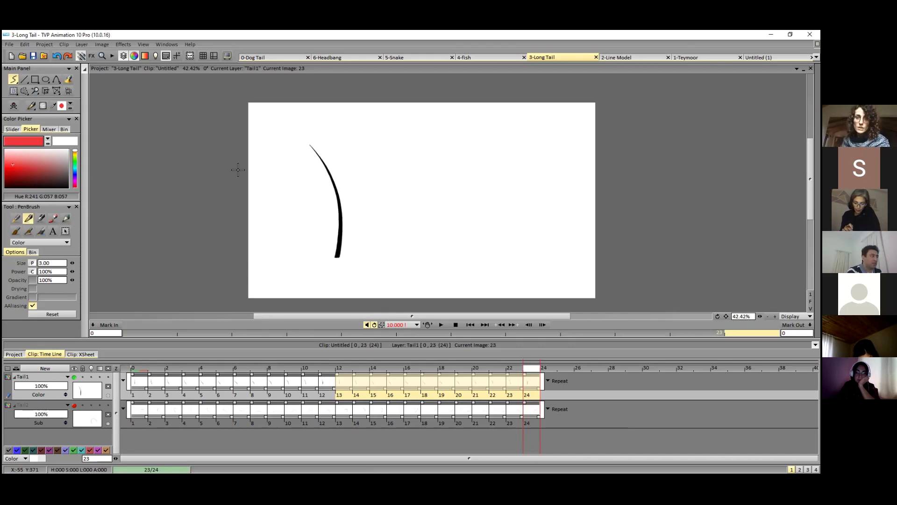
click(92, 56)
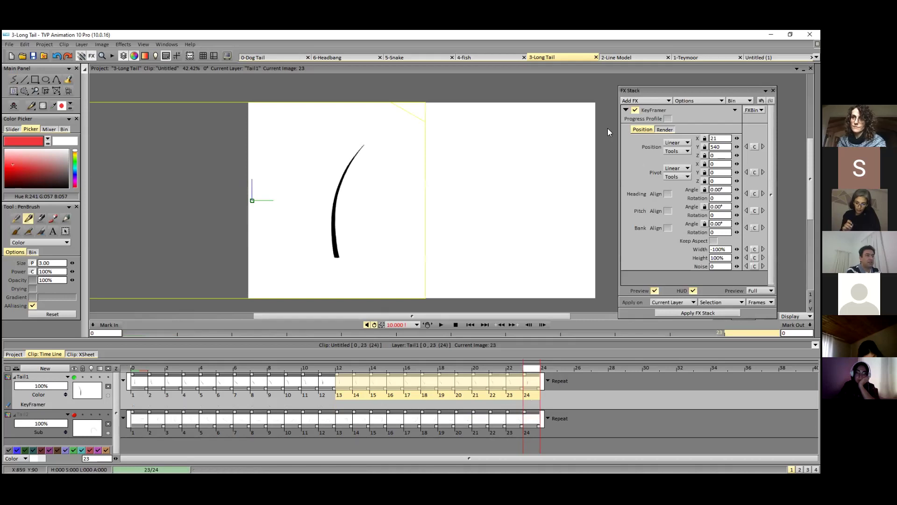
drag(644, 90, 469, 128)
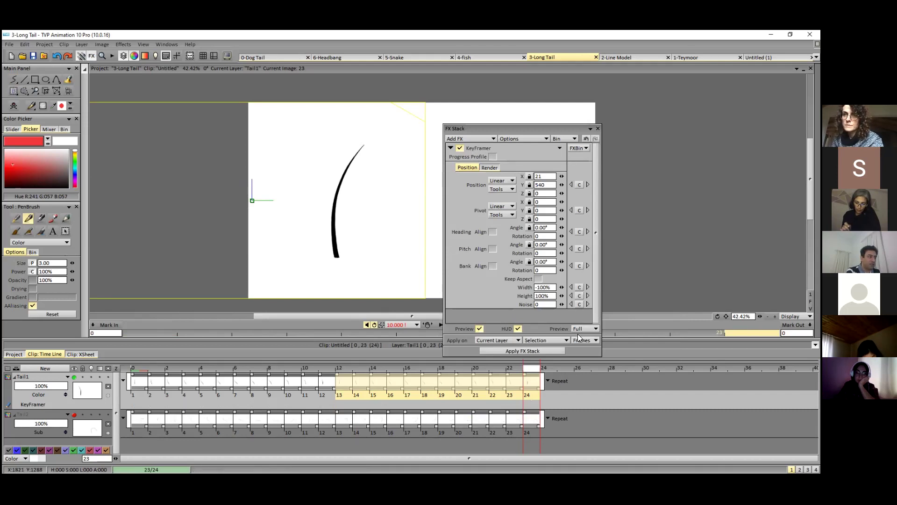
click(559, 149)
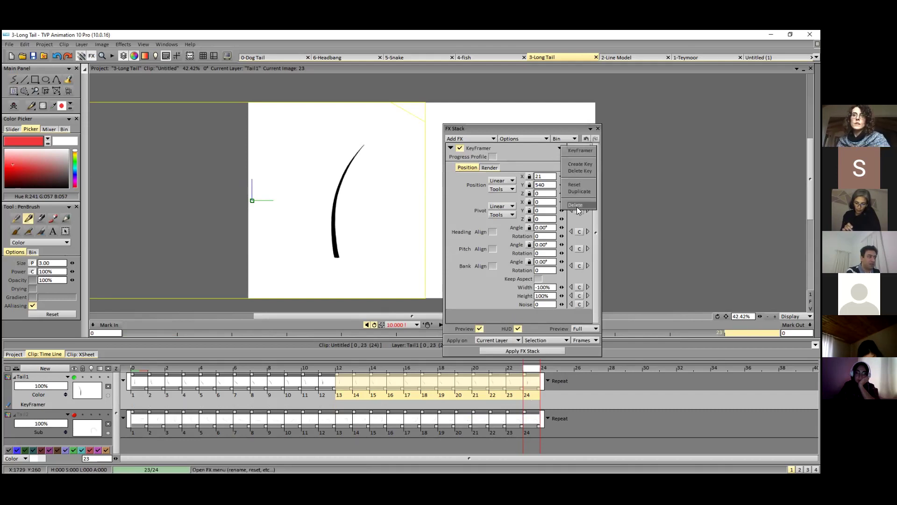
click(576, 205)
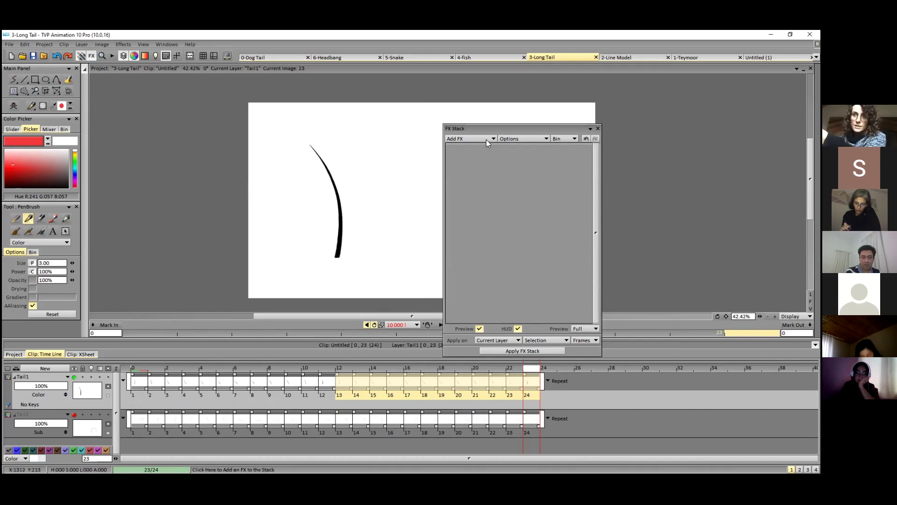
click(92, 57)
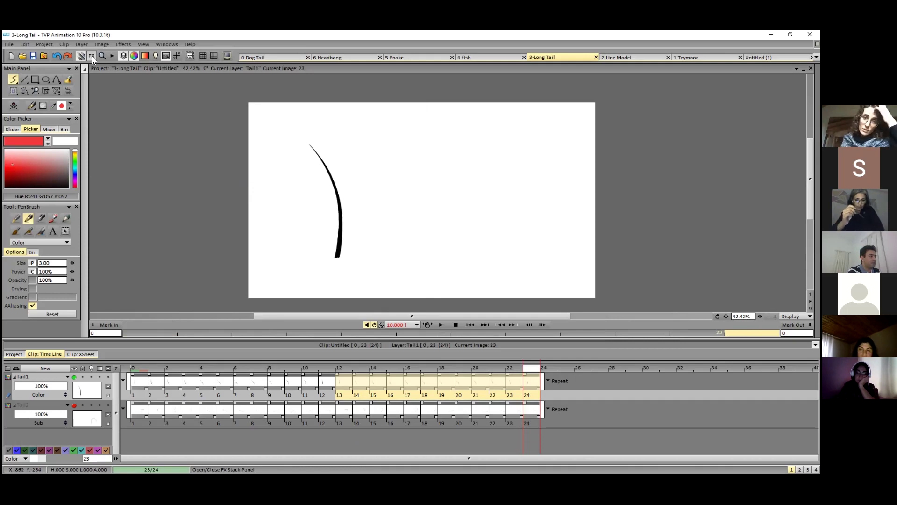
Add a fresh KeyFramer motion effect to the FX Stack and set its width to -100% to mirror the tail.
click(92, 55)
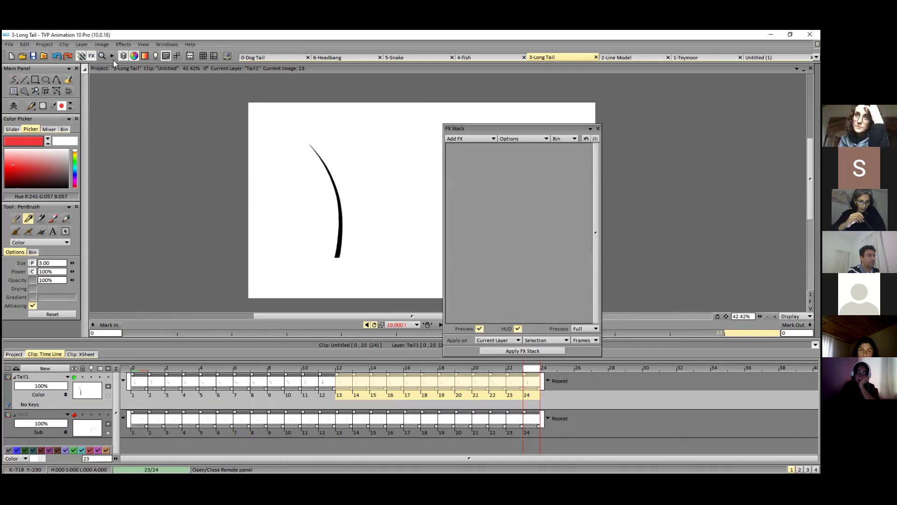
drag(519, 129, 540, 125)
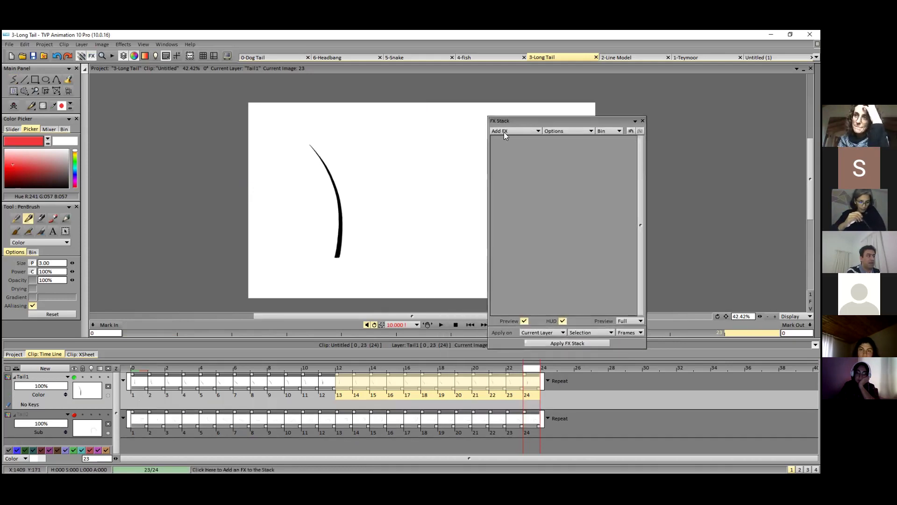
click(537, 131)
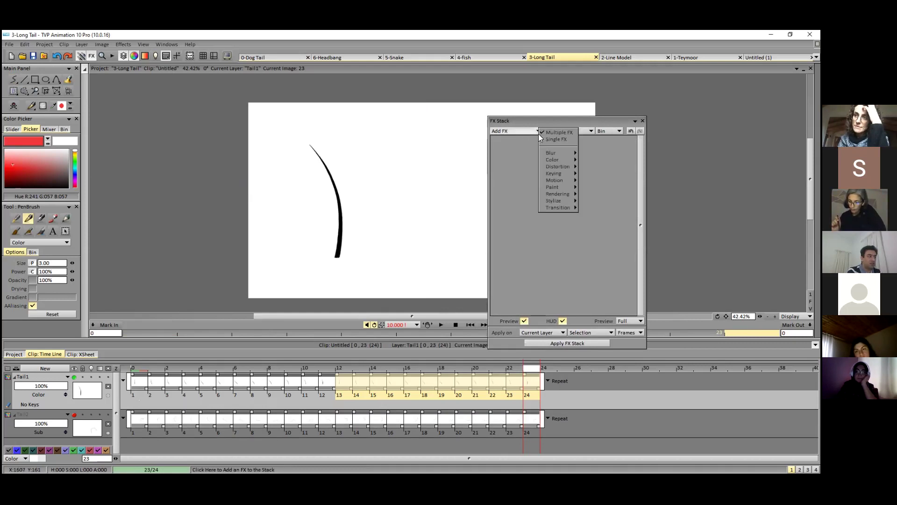
mouse_move(563, 184)
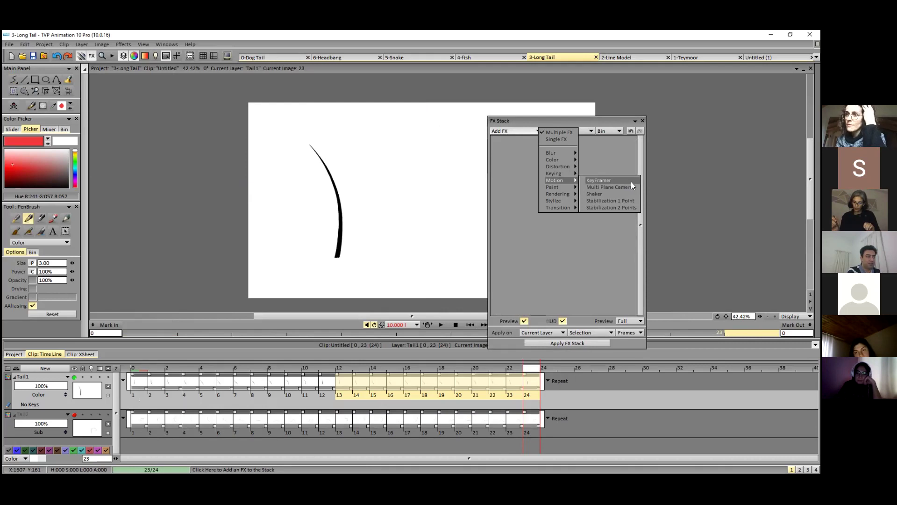
click(629, 180)
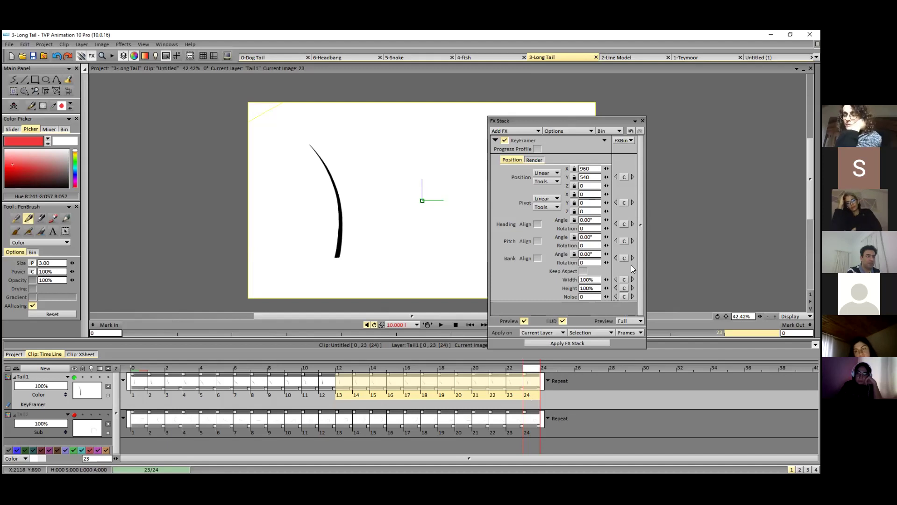
drag(622, 116, 668, 106)
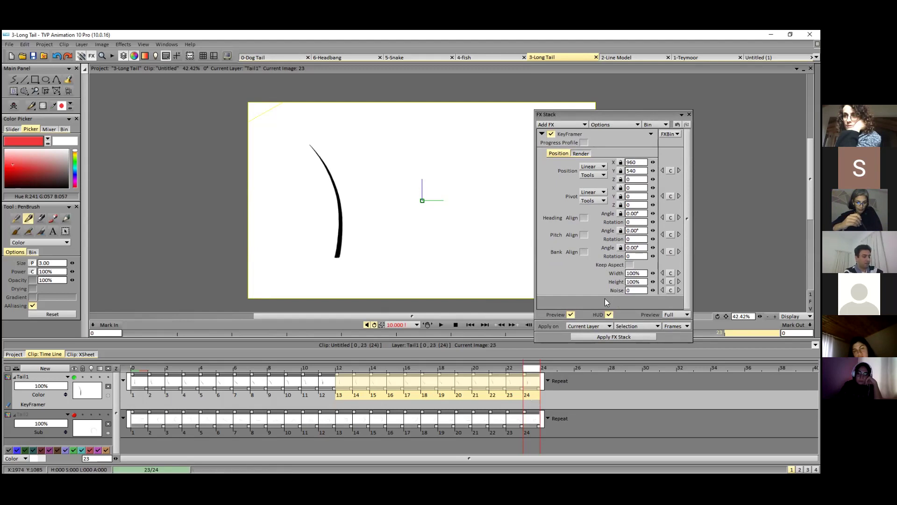
text(-)
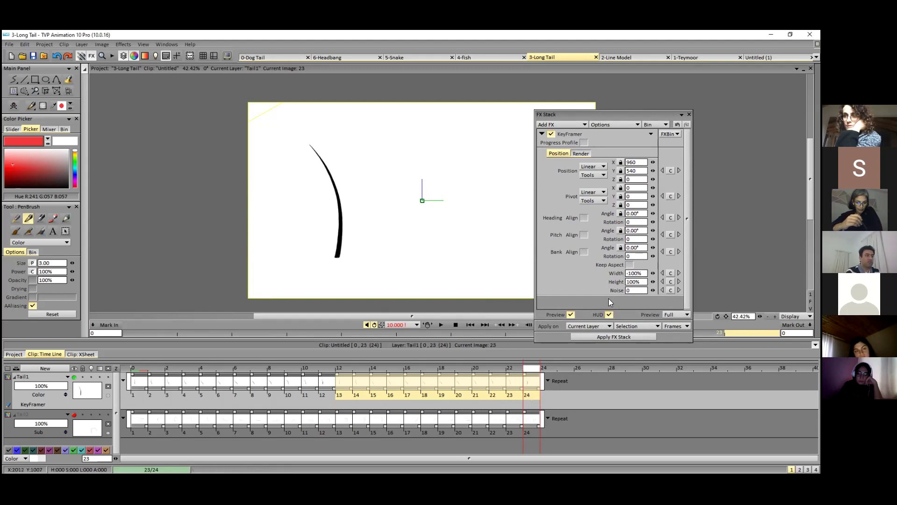
click(643, 283)
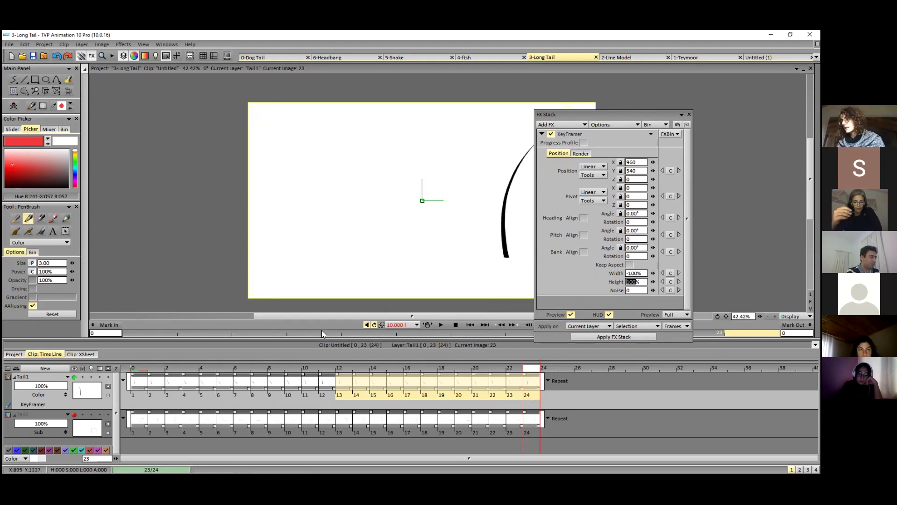
Turn on Tail1's light table and move the mirrored tail to X position 22 so its base meets the red reference tail's.
click(91, 377)
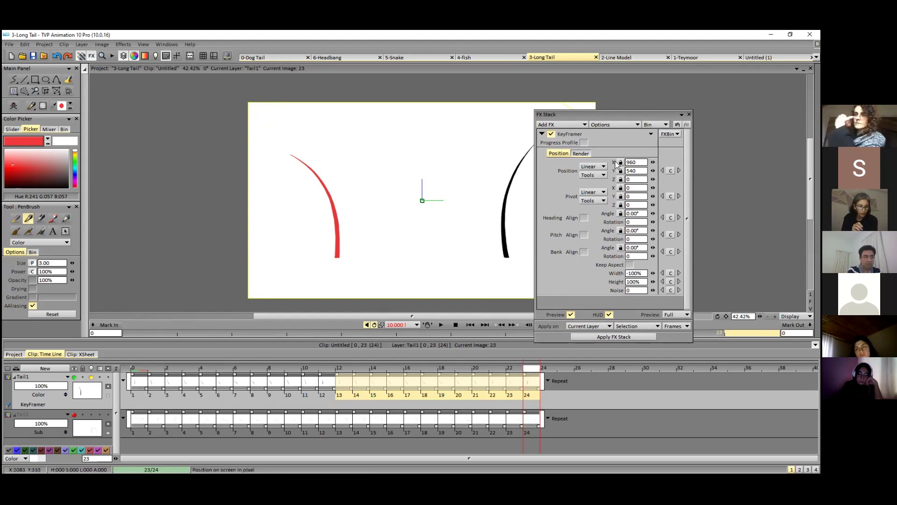
drag(634, 117, 719, 99)
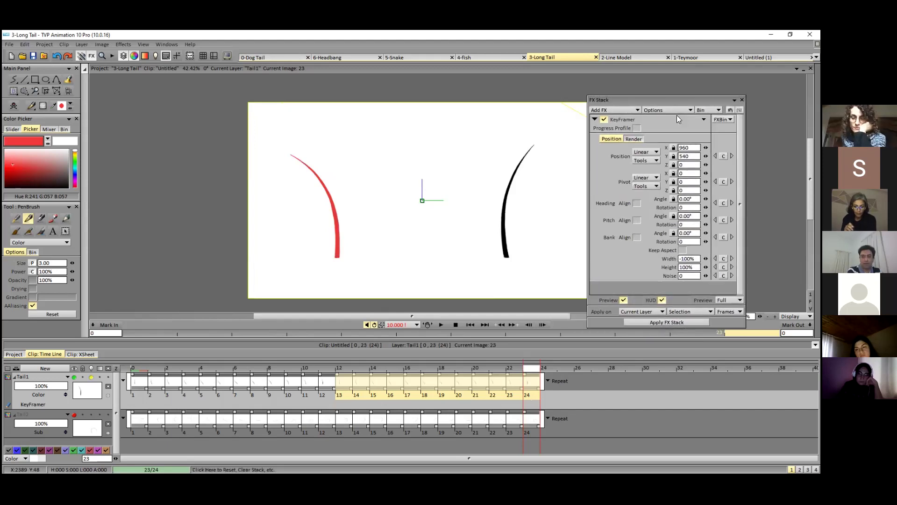
drag(706, 149, 656, 152)
mouse_move(581, 148)
mouse_down()
mouse_move(706, 152)
mouse_move(479, 154)
mouse_up()
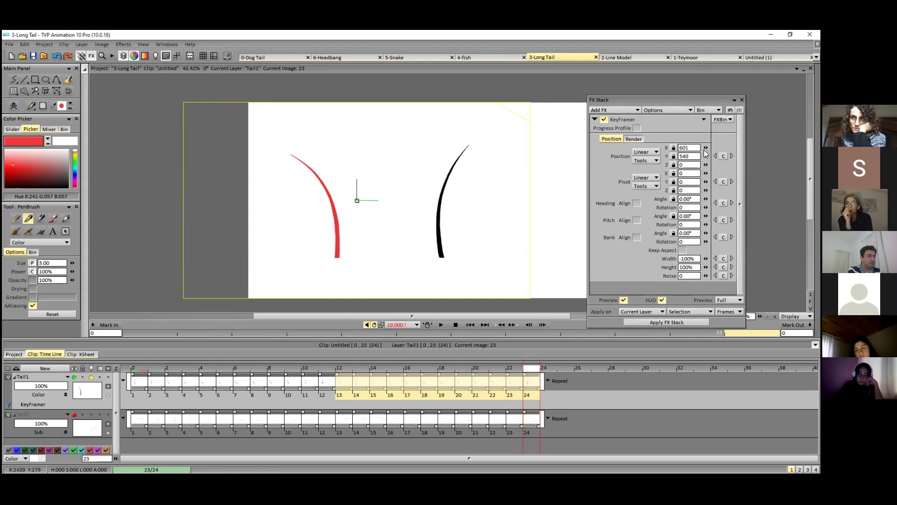
drag(705, 153, 574, 145)
drag(668, 149, 554, 144)
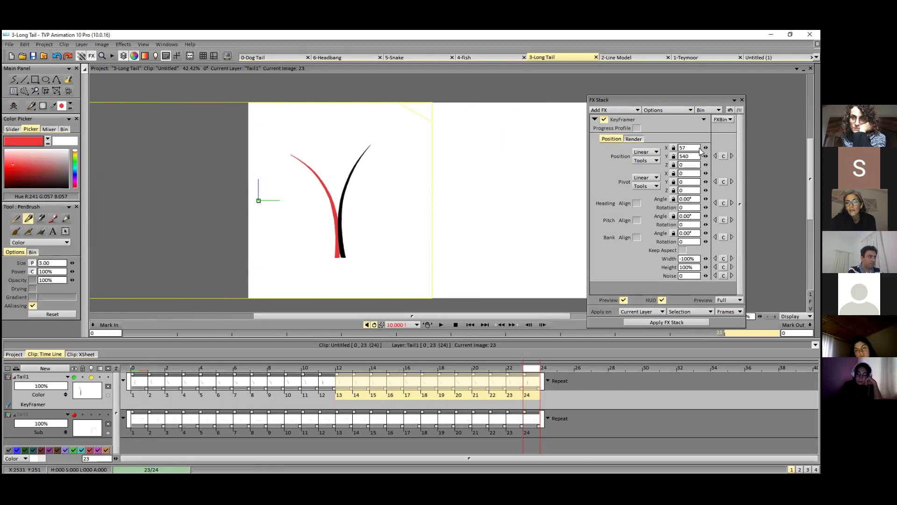
drag(701, 151, 701, 154)
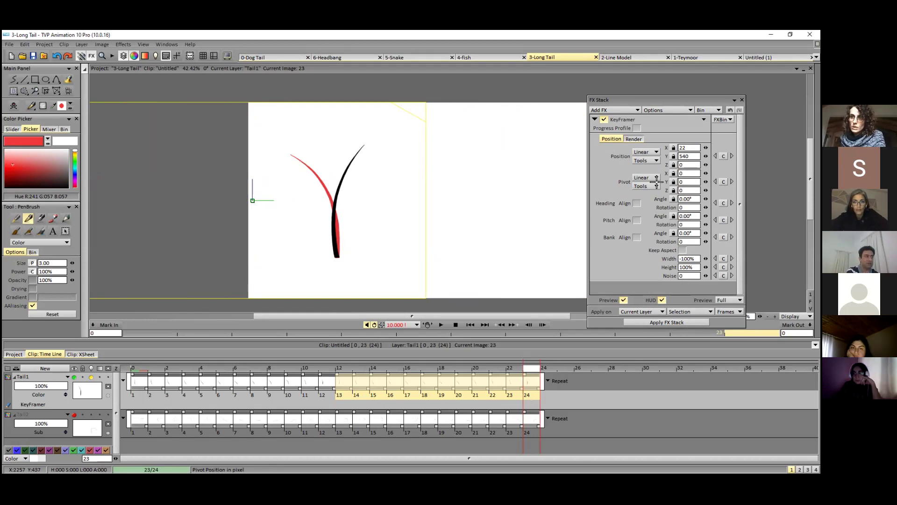
drag(682, 100, 652, 108)
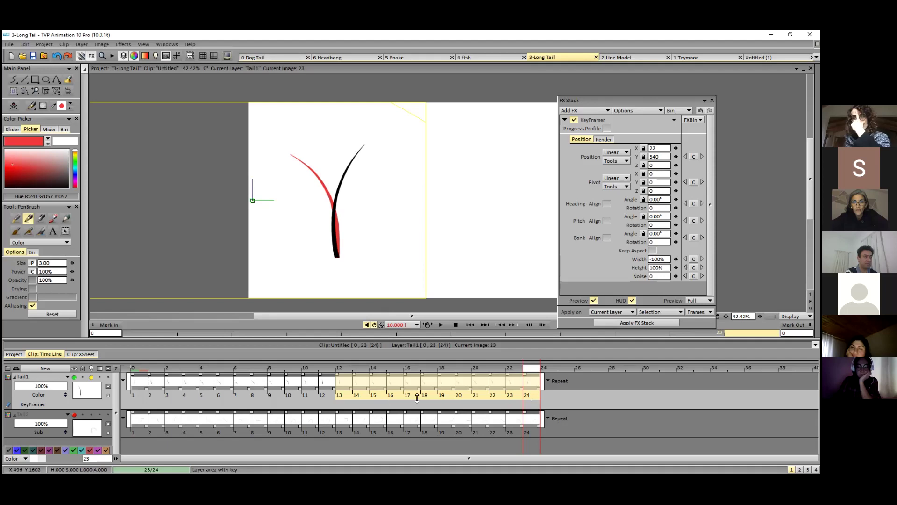
Apply the FX Stack to the selected Tail1 frames and play the full 24-frame cycle.
click(663, 323)
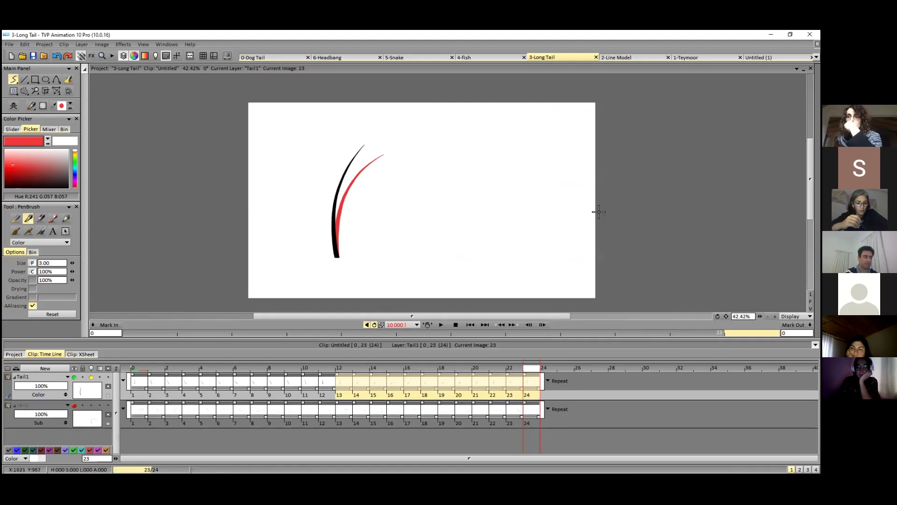
click(552, 396)
click(439, 325)
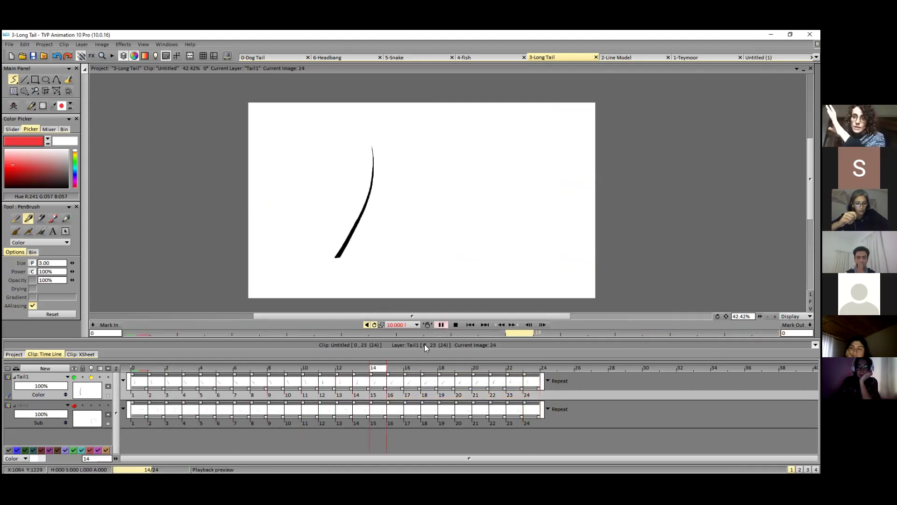